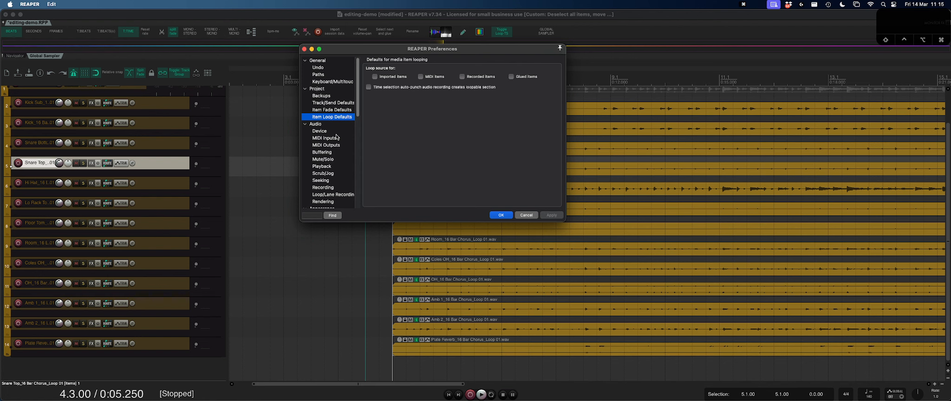
Review the audio preferences for Playback, Seeking, Recording and Loop/Lane Recording.
{"action": "left_click", "coordinate": [332, 166]}
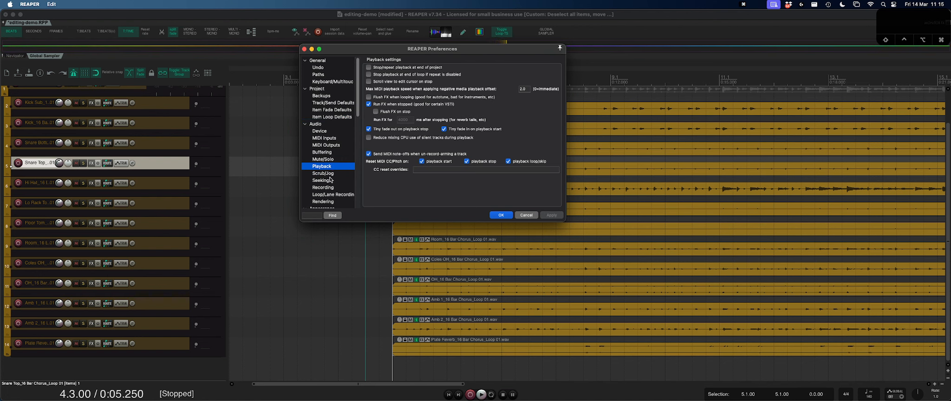
{"action": "left_click", "coordinate": [332, 181]}
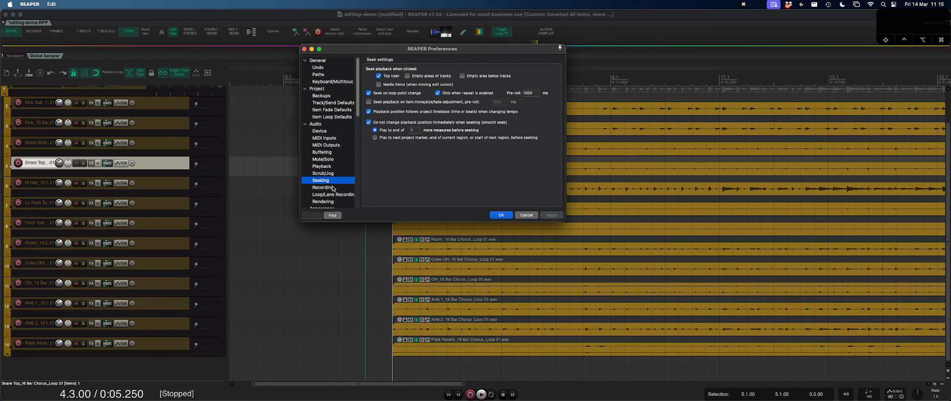
{"action": "left_click", "coordinate": [332, 187]}
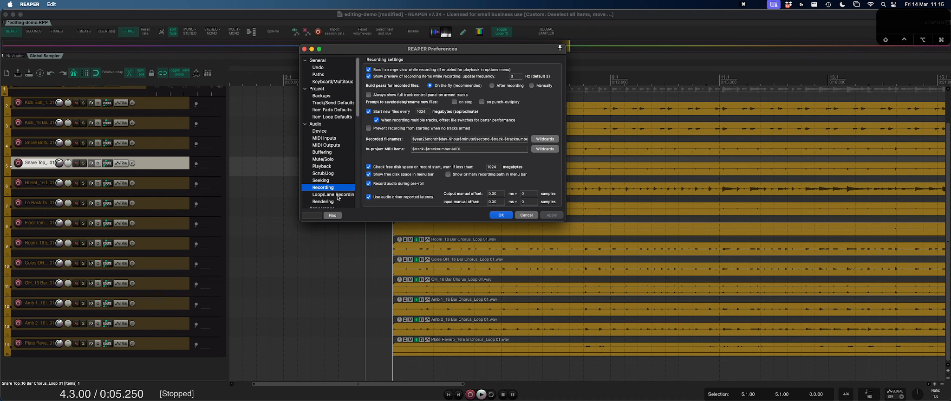
{"action": "left_click", "coordinate": [338, 197]}
{"action": "scroll", "coordinate": [338, 195], "scroll_direction": "down", "scroll_amount": 5}
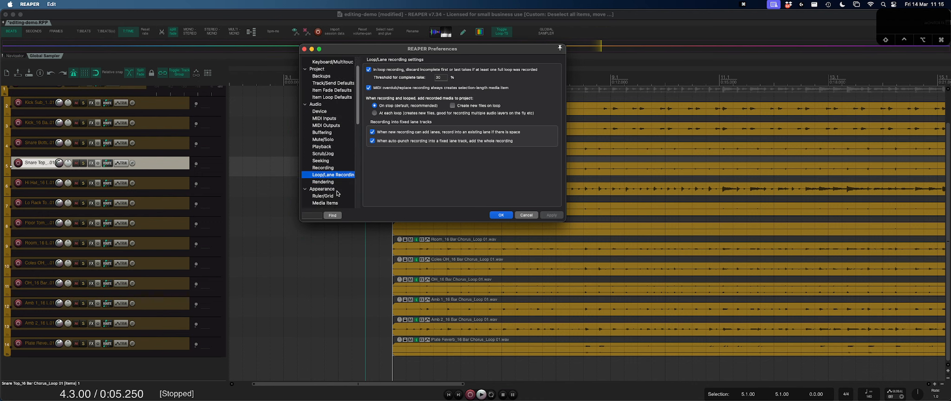
Review the Appearance preferences, from the general and Ruler/Grid settings through media items, fades, track meters and zoom to Envelope Colors.
{"action": "left_click", "coordinate": [329, 133]}
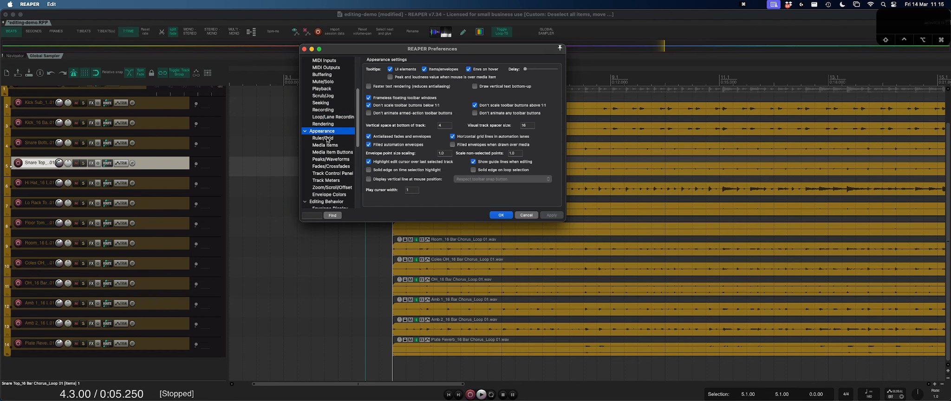
{"action": "left_click", "coordinate": [328, 138]}
{"action": "left_click", "coordinate": [328, 145]}
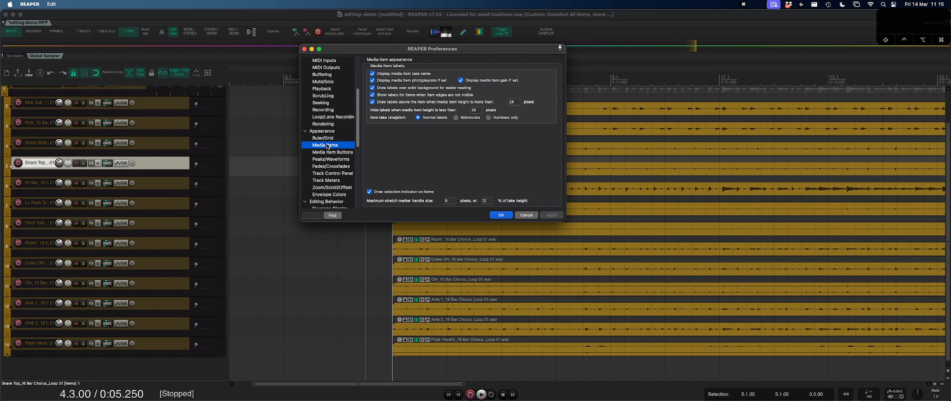
{"action": "left_click", "coordinate": [330, 152]}
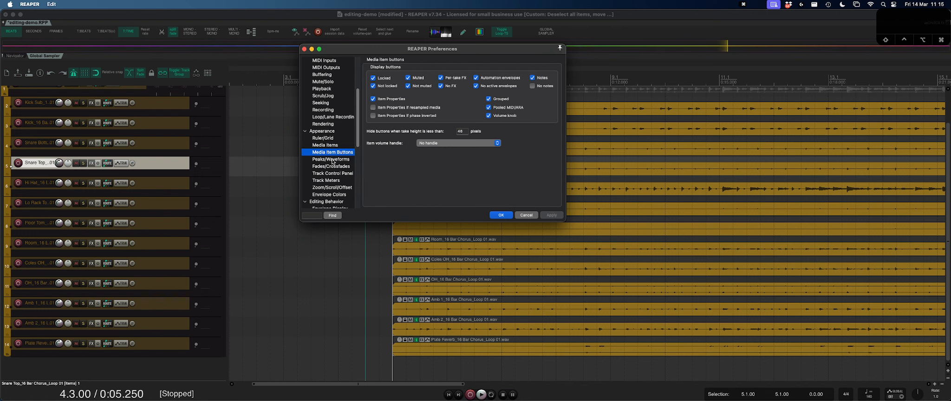
{"action": "left_click", "coordinate": [333, 160]}
{"action": "left_click", "coordinate": [333, 167]}
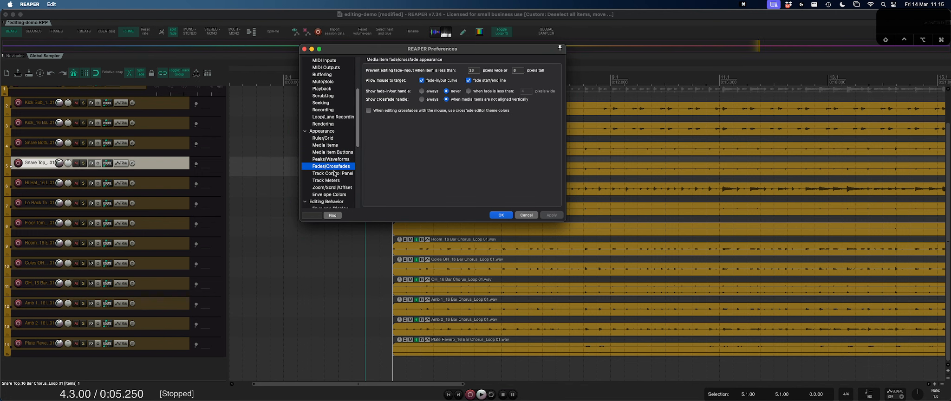
{"action": "left_click", "coordinate": [334, 174]}
{"action": "left_click", "coordinate": [336, 181]}
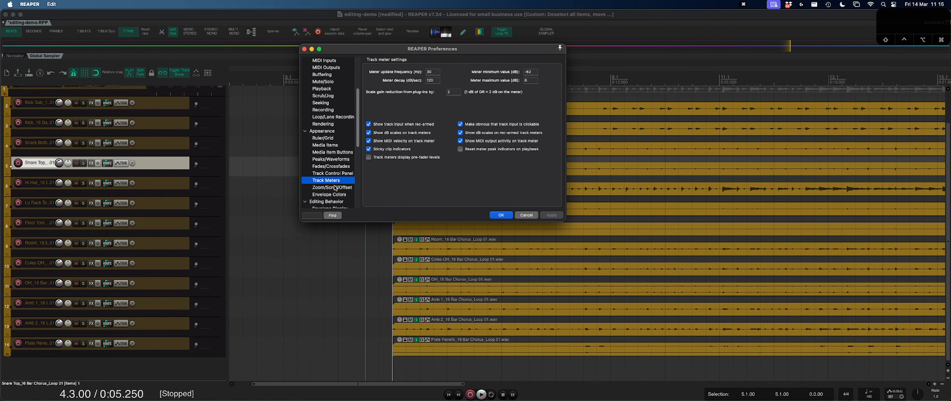
{"action": "left_click", "coordinate": [335, 188]}
{"action": "left_click", "coordinate": [334, 195]}
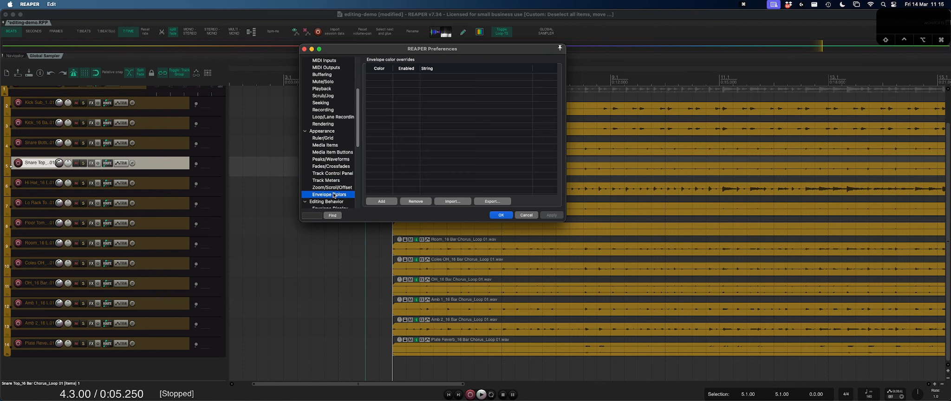
Review the Editing Behavior preferences from Envelope Display, Automation and Fixed Lane Comping through Mouse and Mouse Modifiers to MIDI Editor.
{"action": "scroll", "coordinate": [334, 177], "scroll_direction": "down", "scroll_amount": 8}
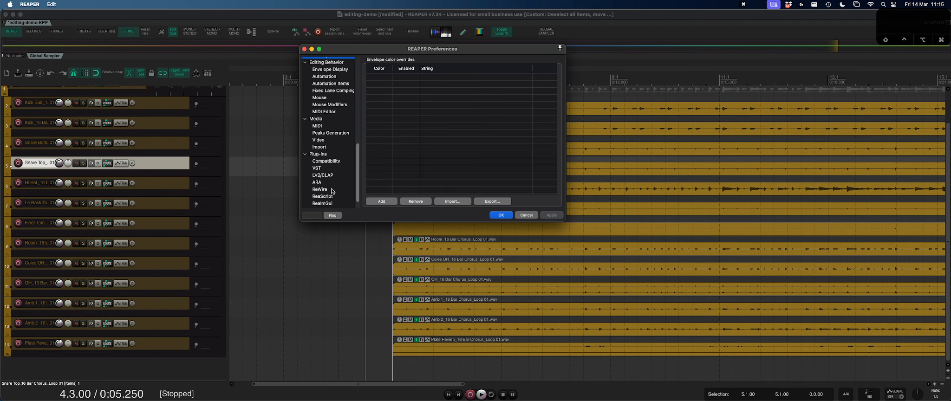
{"action": "left_click", "coordinate": [327, 67]}
{"action": "left_click", "coordinate": [329, 73]}
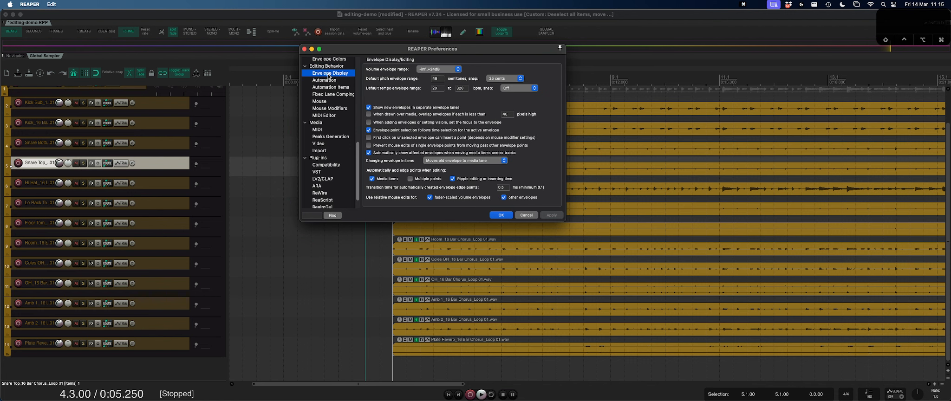
{"action": "left_click", "coordinate": [327, 81]}
{"action": "left_click", "coordinate": [328, 88]}
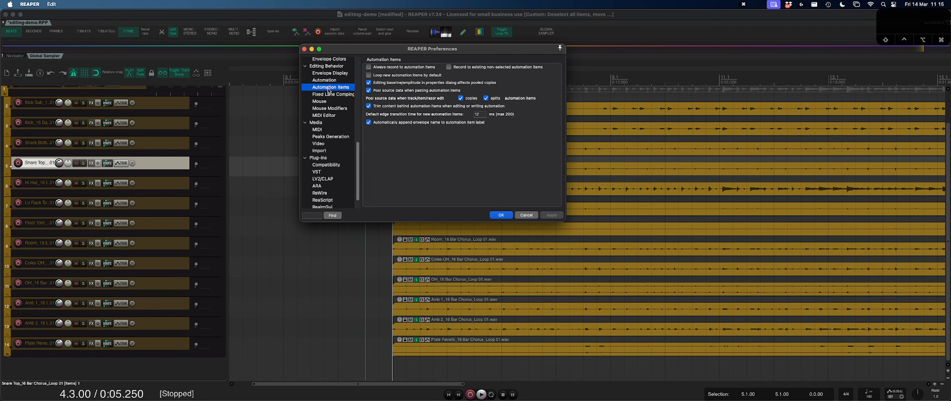
{"action": "left_click", "coordinate": [330, 95]}
{"action": "left_click", "coordinate": [329, 102]}
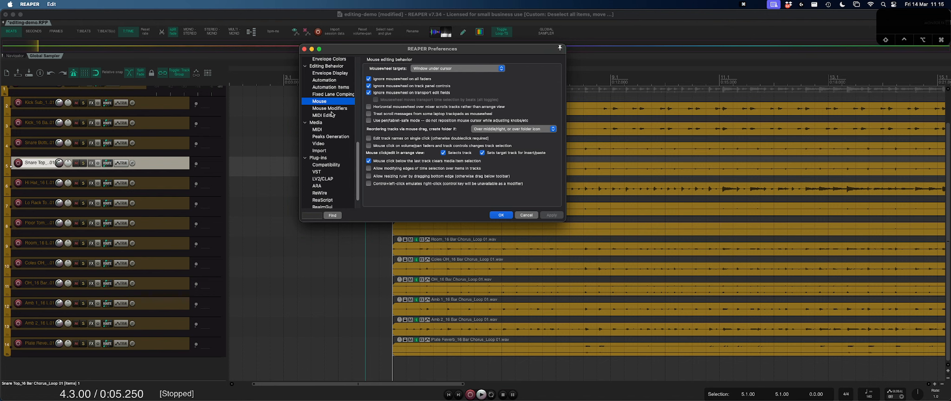
{"action": "left_click", "coordinate": [331, 109]}
{"action": "left_click", "coordinate": [333, 116]}
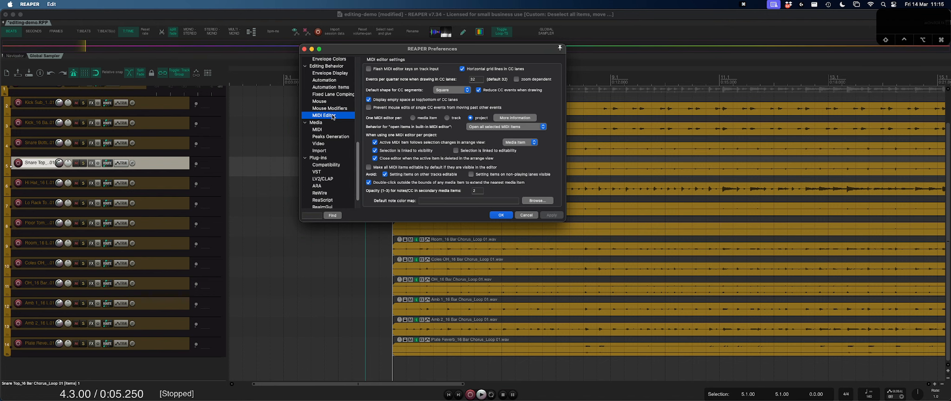
Examine the mouse modifiers of the Media item context for left drag, left click and double click.
{"action": "left_click", "coordinate": [330, 108]}
{"action": "left_click", "coordinate": [455, 68]}
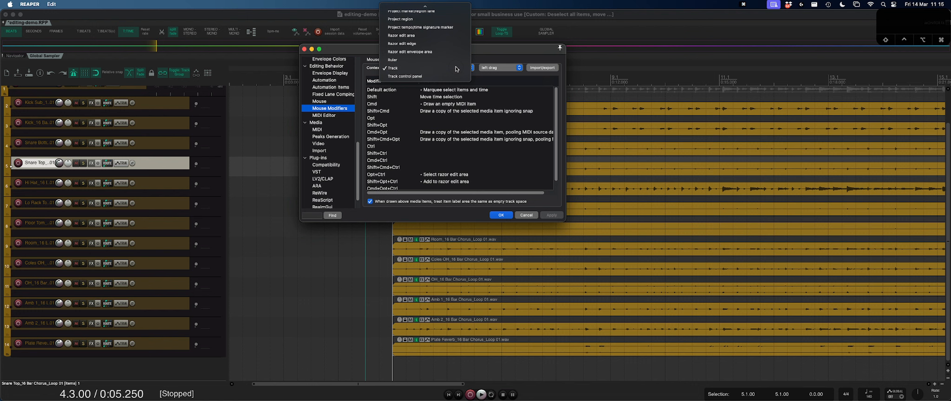
{"action": "scroll", "coordinate": [441, 71], "scroll_direction": "up", "scroll_amount": 5}
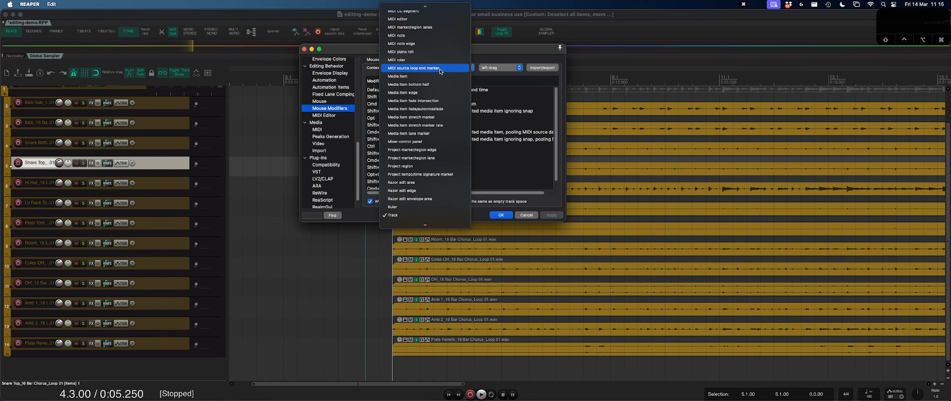
{"action": "left_click", "coordinate": [438, 76]}
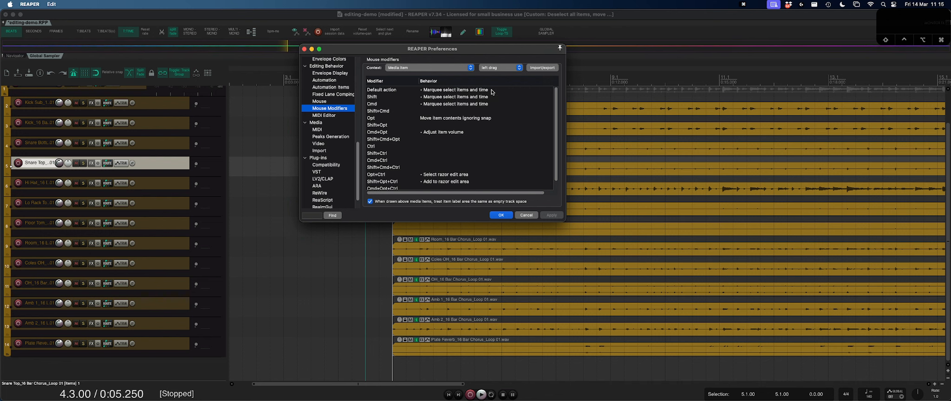
{"action": "left_click", "coordinate": [499, 68]}
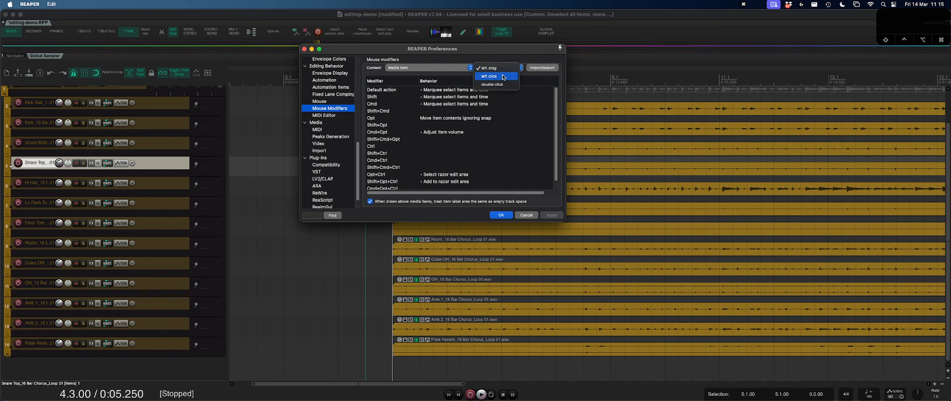
{"action": "left_click", "coordinate": [503, 77]}
{"action": "left_click", "coordinate": [504, 68]}
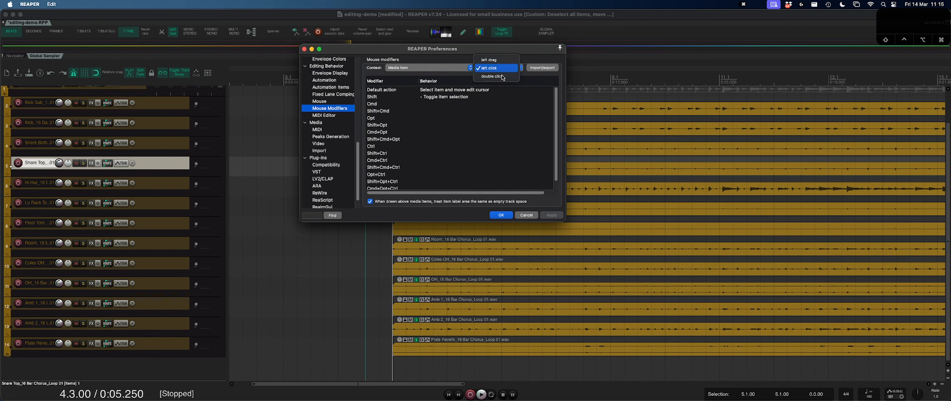
{"action": "left_click", "coordinate": [501, 77]}
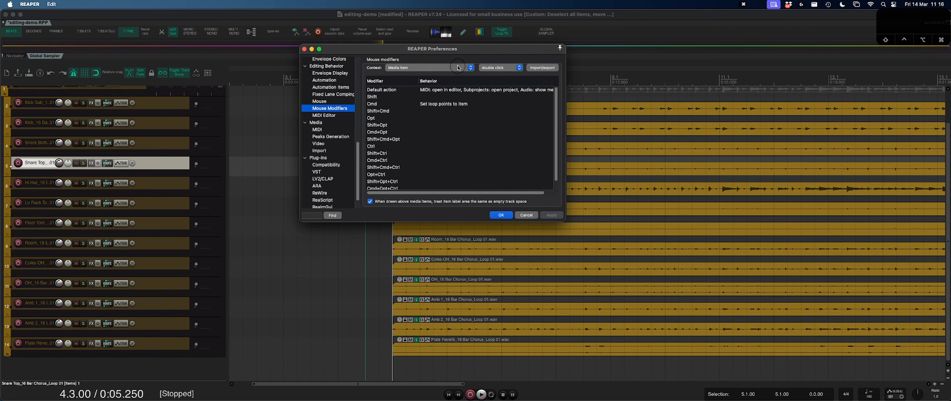
Examine the Media item bottom half mouse modifiers for all three mouse actions, ending on the Shift assignment for double click.
{"action": "left_click", "coordinate": [458, 68]}
{"action": "left_click", "coordinate": [456, 76]}
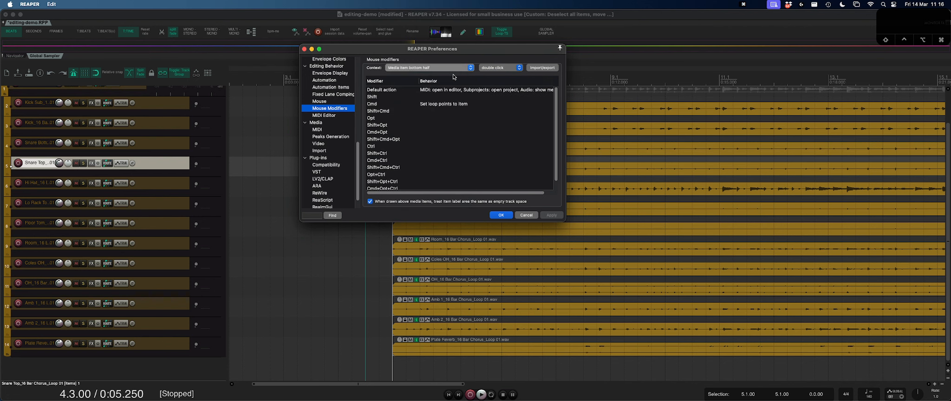
{"action": "left_click", "coordinate": [492, 70]}
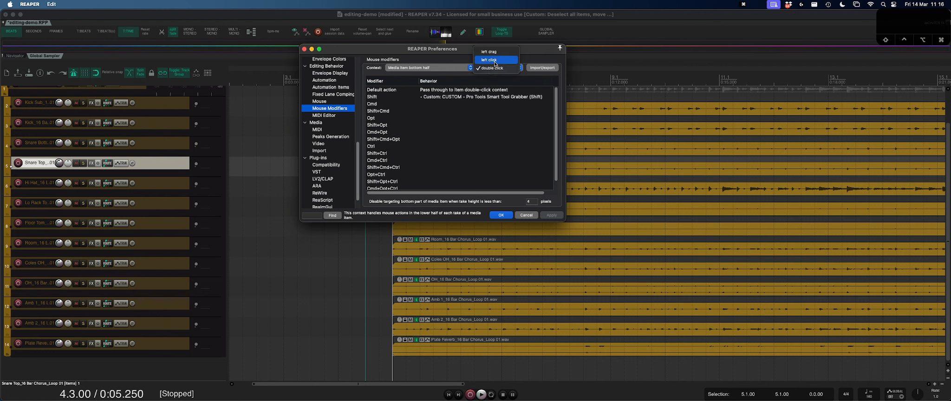
{"action": "left_click", "coordinate": [496, 65]}
{"action": "left_click", "coordinate": [496, 66]}
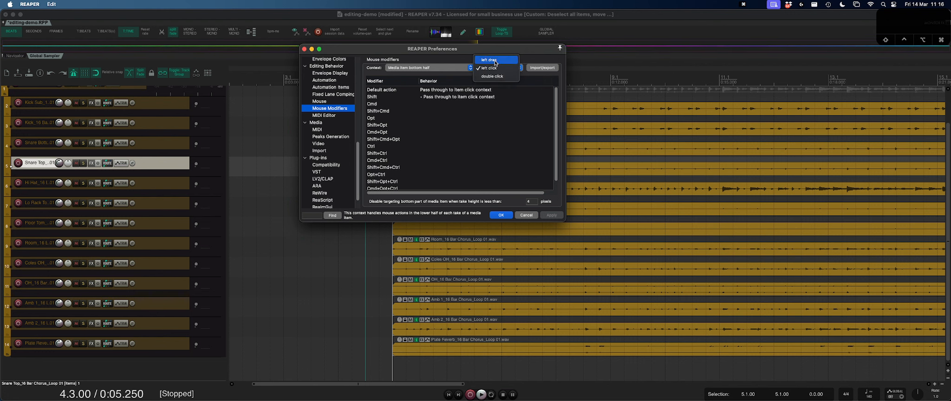
{"action": "left_click", "coordinate": [496, 73]}
{"action": "left_click", "coordinate": [499, 70]}
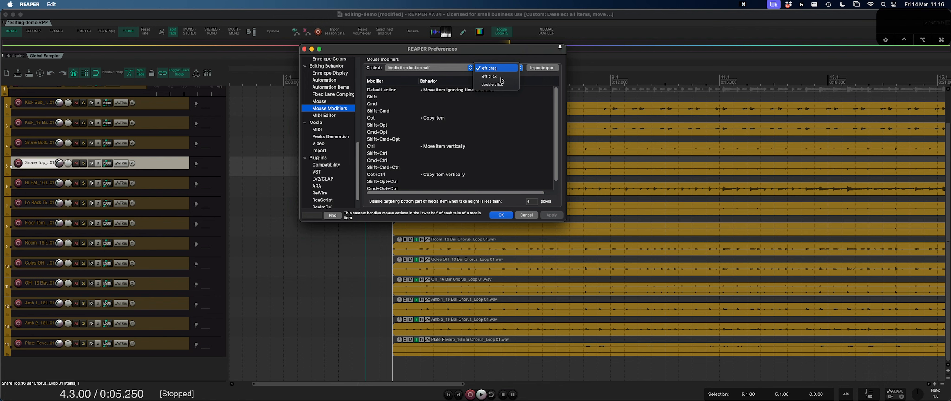
{"action": "left_click", "coordinate": [503, 84]}
{"action": "left_click", "coordinate": [473, 98]}
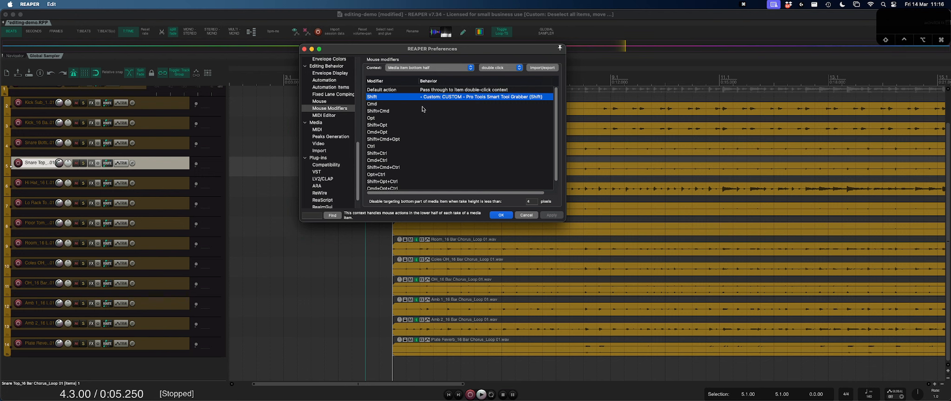
Examine the Media item edge mouse modifiers for left drag, including the default and Cmd assignments, and for double click.
{"action": "left_click", "coordinate": [434, 68]}
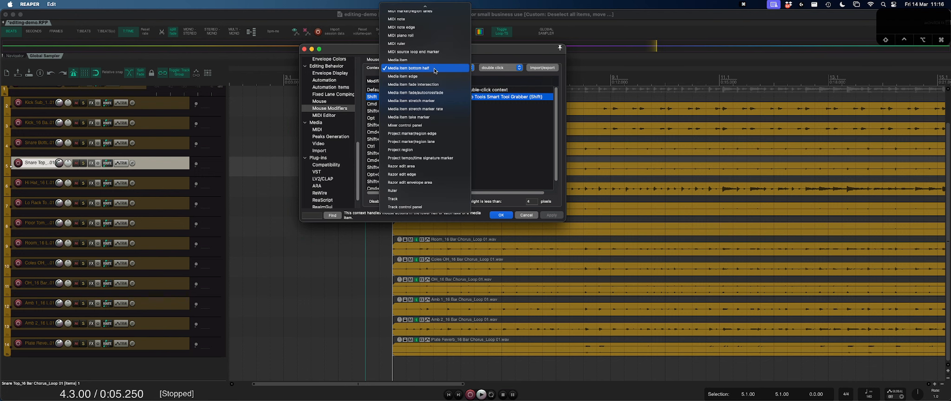
{"action": "left_click", "coordinate": [434, 76]}
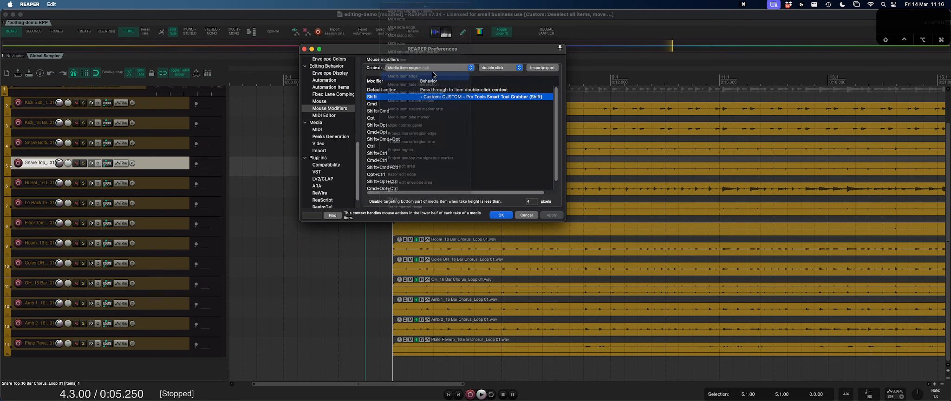
{"action": "left_click", "coordinate": [492, 68]}
{"action": "left_click", "coordinate": [492, 61]}
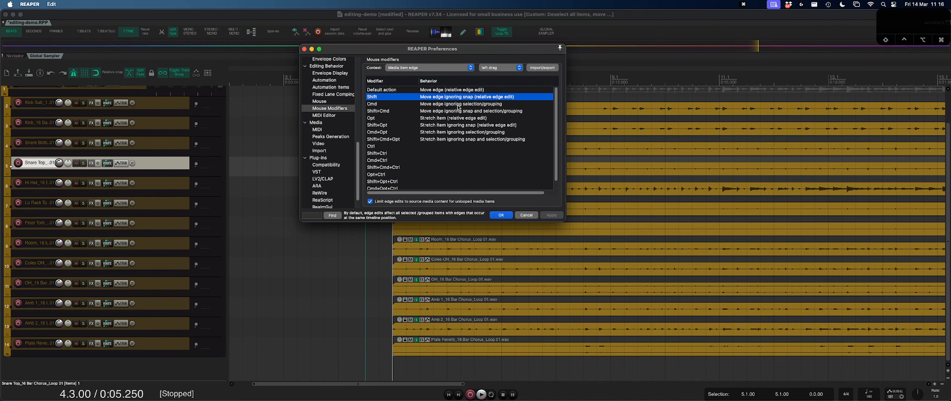
{"action": "left_click", "coordinate": [446, 90]}
{"action": "left_click", "coordinate": [446, 104]}
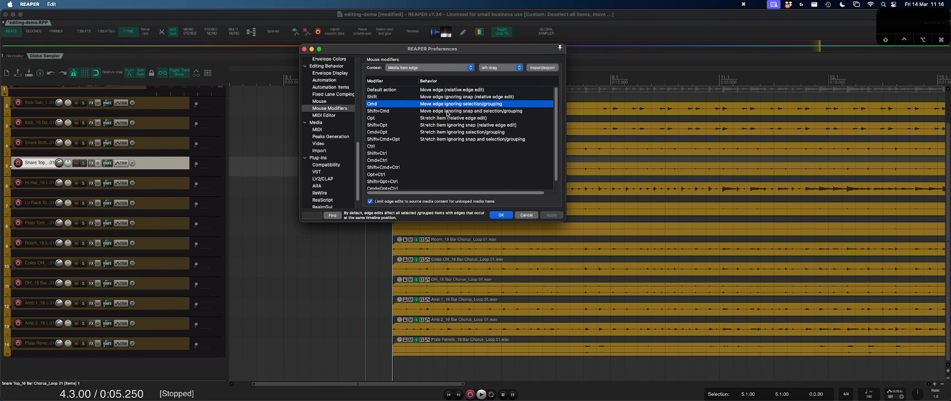
{"action": "left_click", "coordinate": [492, 68]}
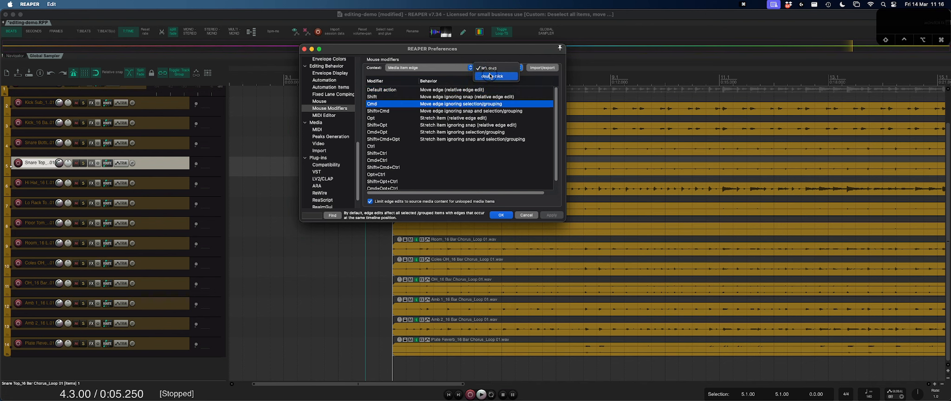
{"action": "left_click", "coordinate": [491, 76]}
Examine the Media item fade intersection mouse modifiers for double click, left click and left drag.
{"action": "left_click", "coordinate": [470, 67]}
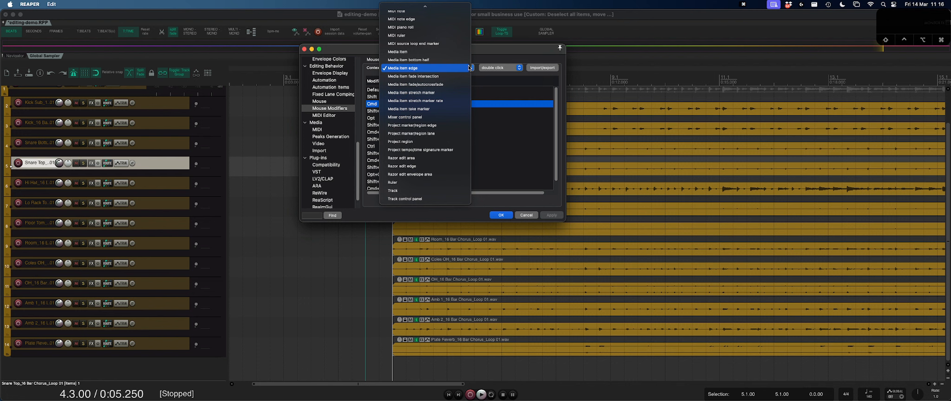
{"action": "left_click", "coordinate": [459, 76]}
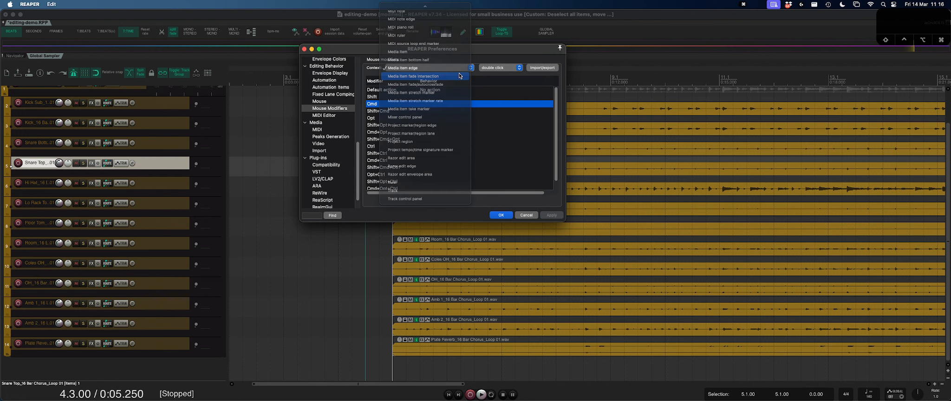
{"action": "left_click", "coordinate": [486, 69]}
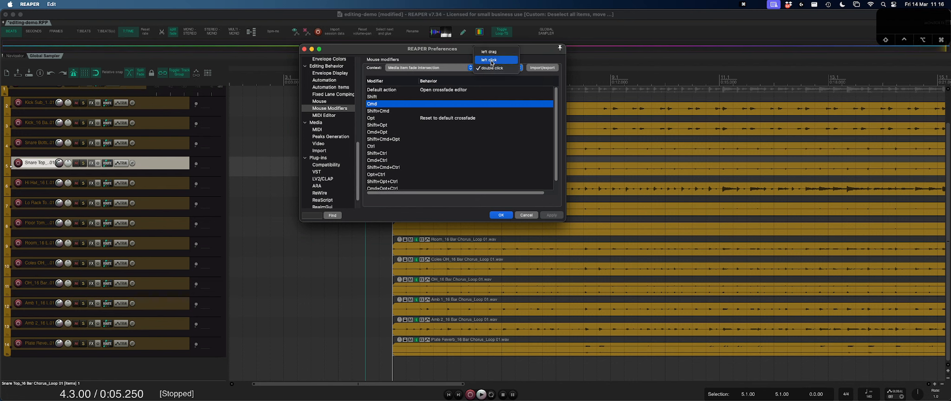
{"action": "left_click", "coordinate": [489, 60]}
{"action": "left_click", "coordinate": [491, 69]}
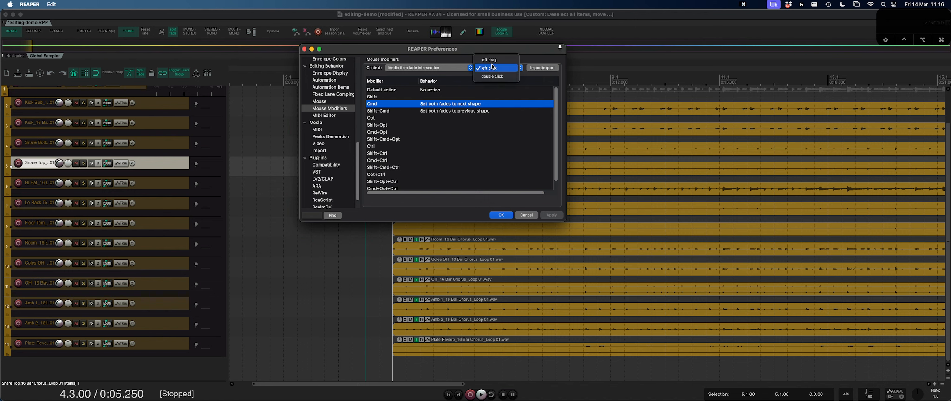
{"action": "left_click", "coordinate": [491, 61]}
Examine the Media item fade/autocrossfade mouse modifiers for left drag, left click and double click.
{"action": "left_click", "coordinate": [459, 68]}
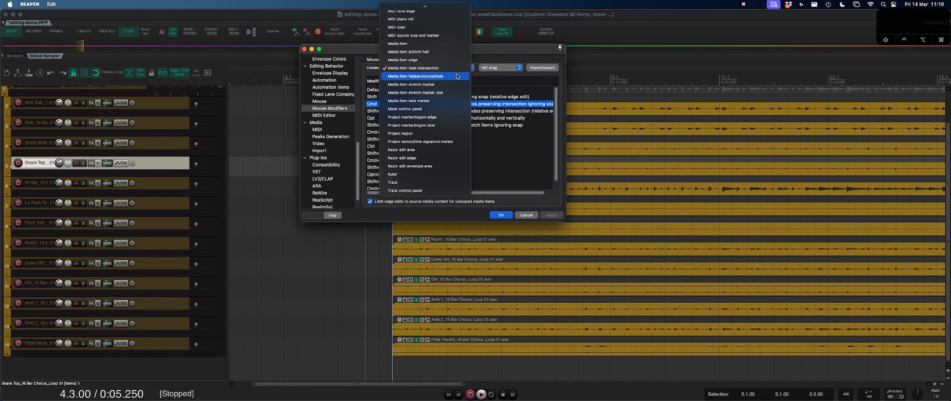
{"action": "left_click", "coordinate": [459, 61]}
{"action": "left_click", "coordinate": [489, 69]}
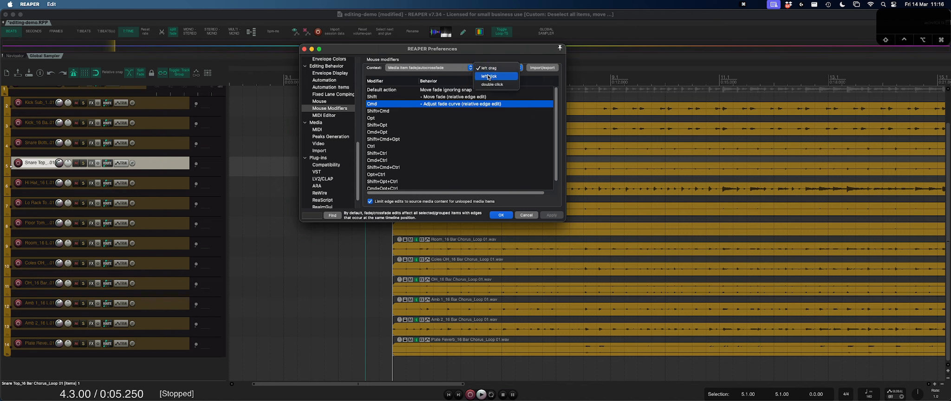
{"action": "left_click", "coordinate": [489, 77]}
{"action": "left_click", "coordinate": [494, 68]}
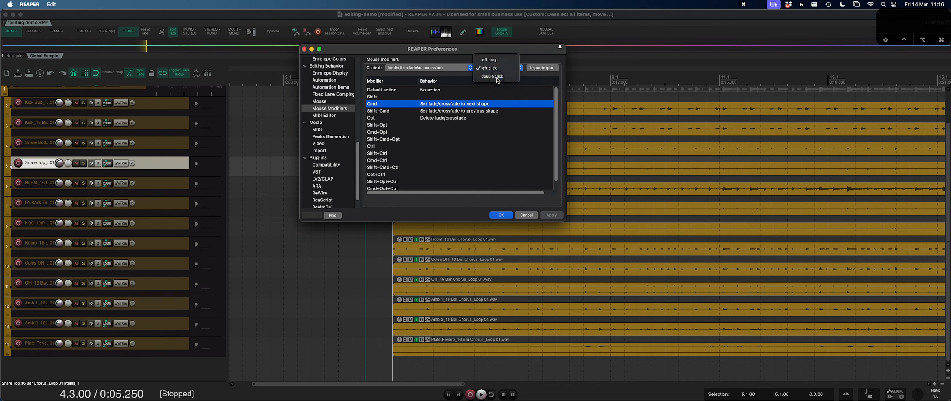
{"action": "left_click", "coordinate": [496, 76]}
Examine the Media item stretch marker mouse modifiers for double click and left drag.
{"action": "left_click", "coordinate": [457, 68]}
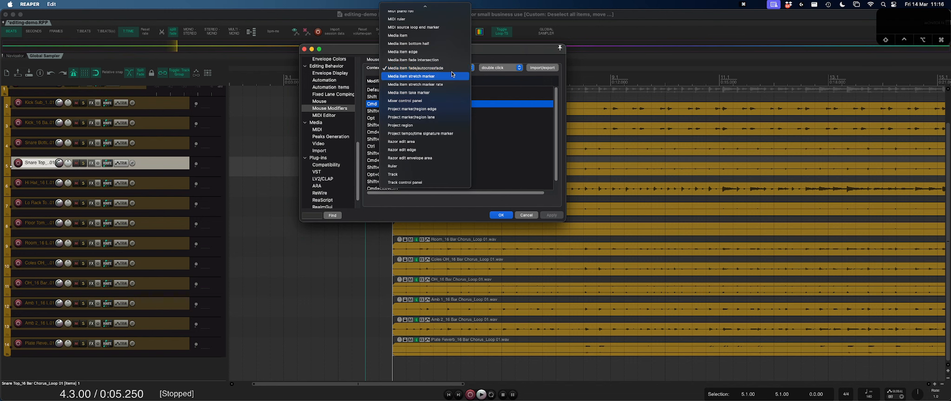
{"action": "left_click", "coordinate": [451, 76]}
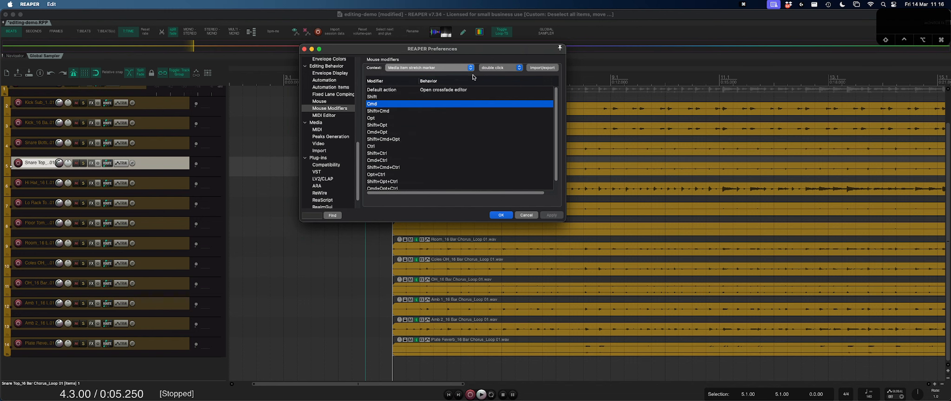
{"action": "left_click", "coordinate": [499, 68]}
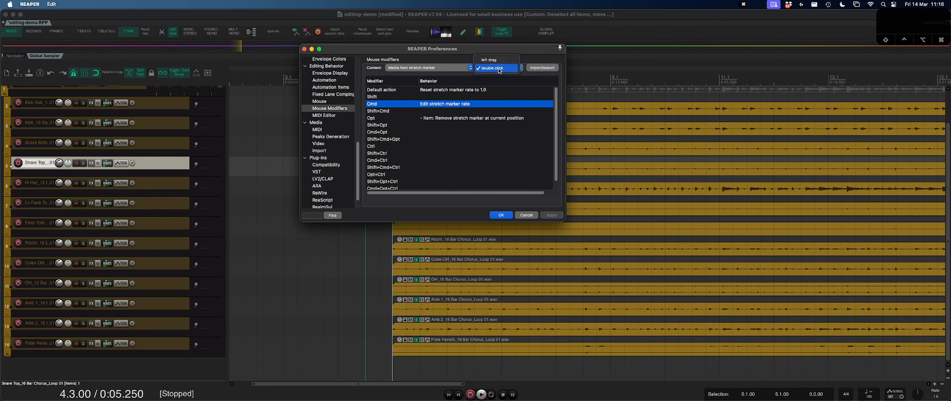
{"action": "left_click", "coordinate": [503, 63]}
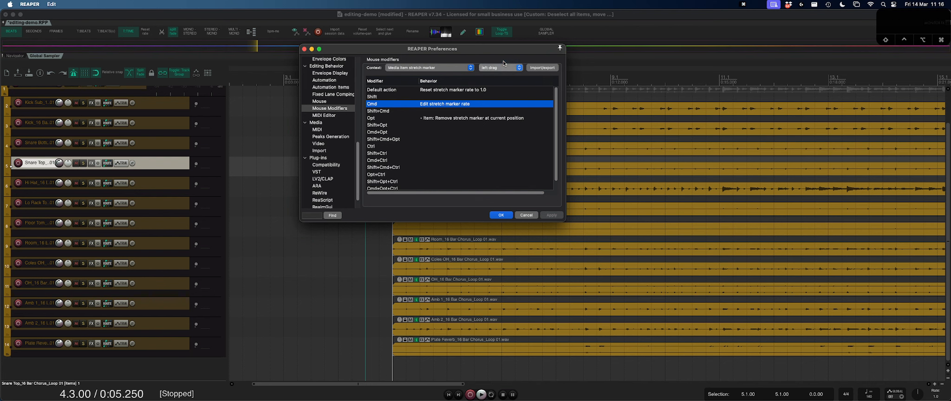
Examine the Media item stretch marker rate mouse modifiers for left drag and close the preferences with OK.
{"action": "left_click", "coordinate": [470, 68]}
{"action": "left_click", "coordinate": [459, 76]}
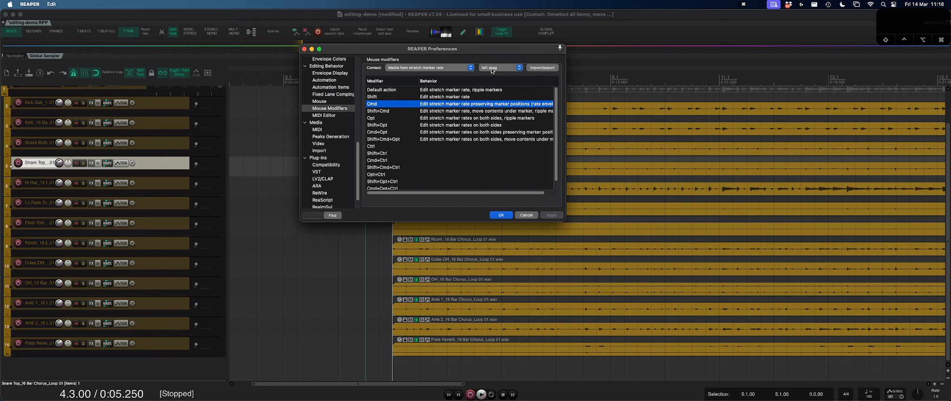
{"action": "left_click", "coordinate": [492, 70]}
{"action": "left_click", "coordinate": [492, 71]}
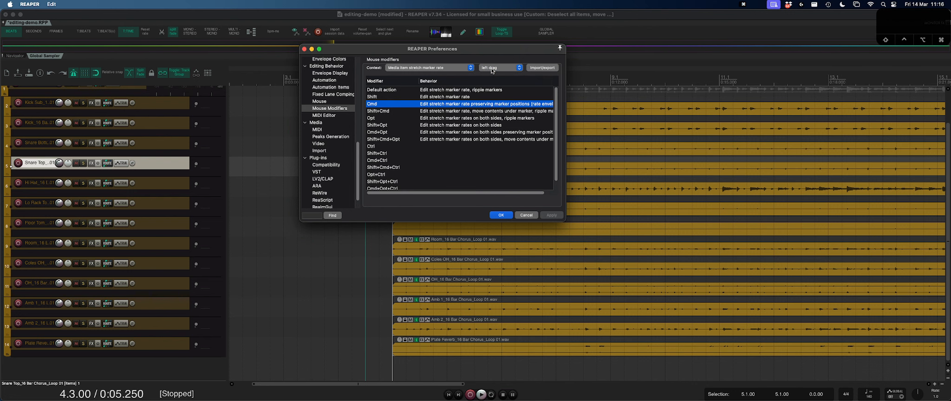
{"action": "left_click", "coordinate": [501, 215]}
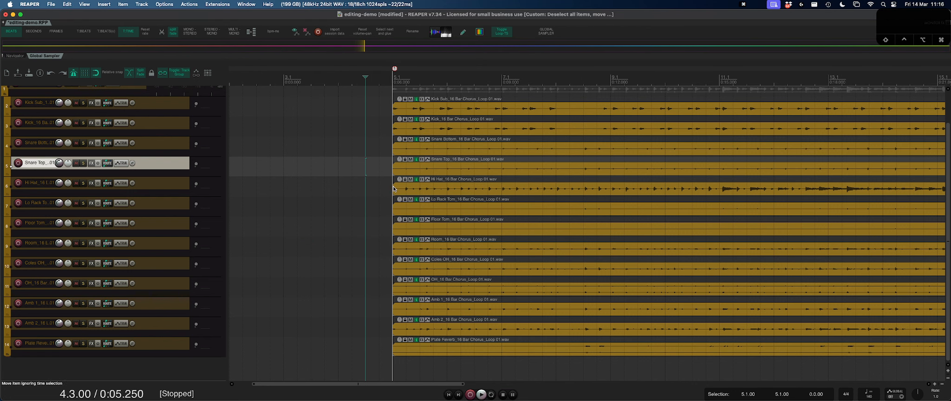
Show the docked action list filtered by "group" and select the Item grouping: Group items action.
{"action": "left_click", "coordinate": [358, 176]}
{"action": "key", "text": "shift+Tab"}
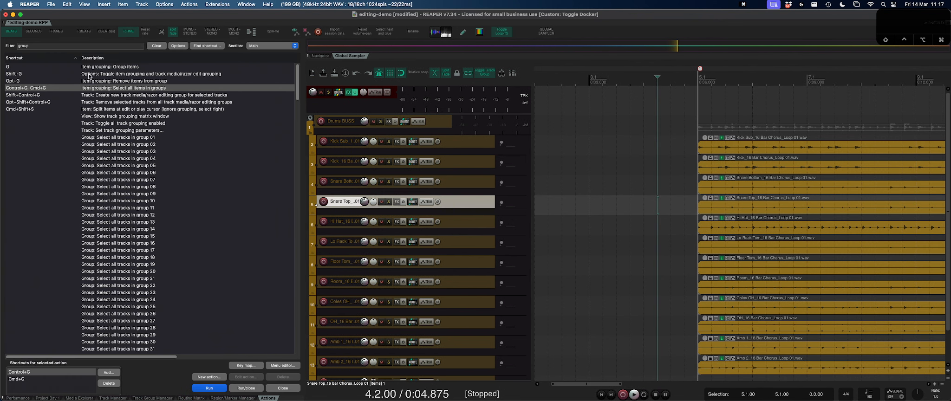
{"action": "left_click", "coordinate": [111, 68]}
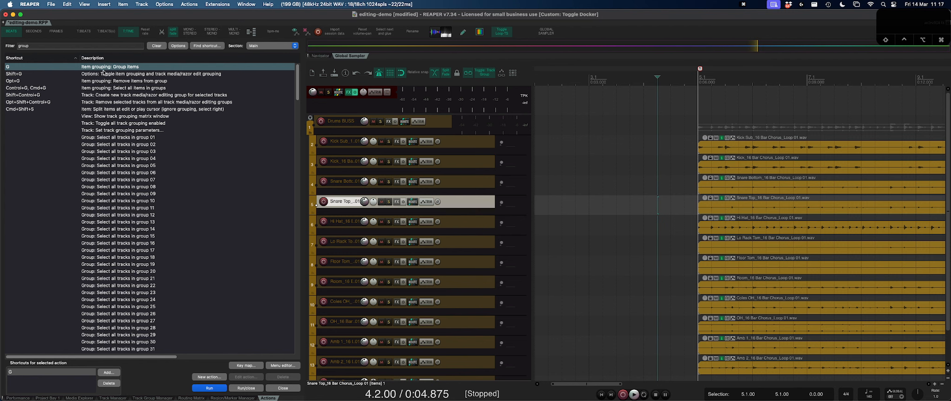
Select all the drum items from Kick Sub to Plate Reverb and group them.
{"action": "left_click", "coordinate": [657, 172]}
{"action": "scroll", "coordinate": [667, 175], "scroll_direction": "right", "scroll_amount": 1}
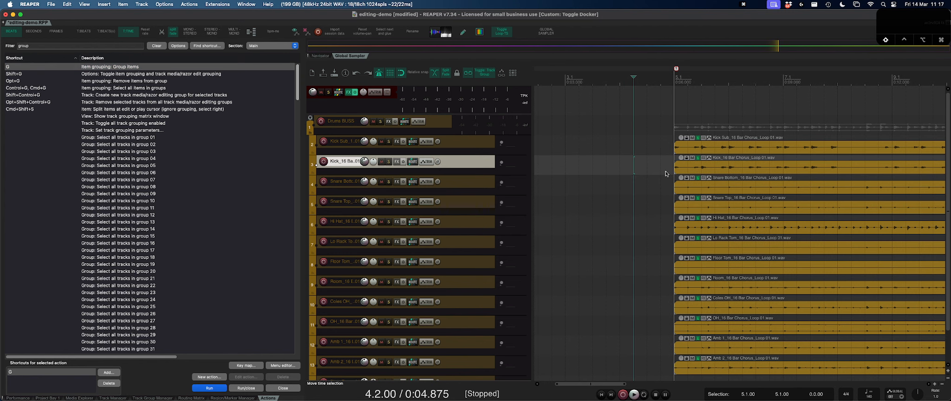
{"action": "key", "text": "grave"}
{"action": "key", "text": "g"}
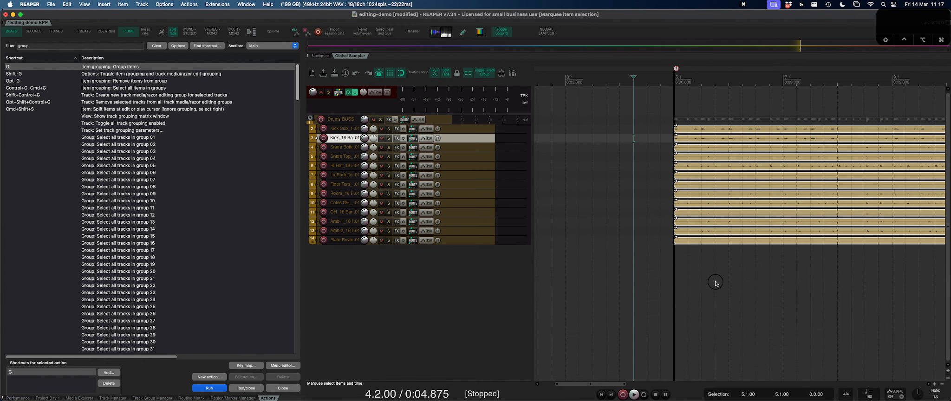
{"action": "key", "text": "grave"}
{"action": "scroll", "coordinate": [707, 253], "scroll_direction": "up", "scroll_amount": 3}
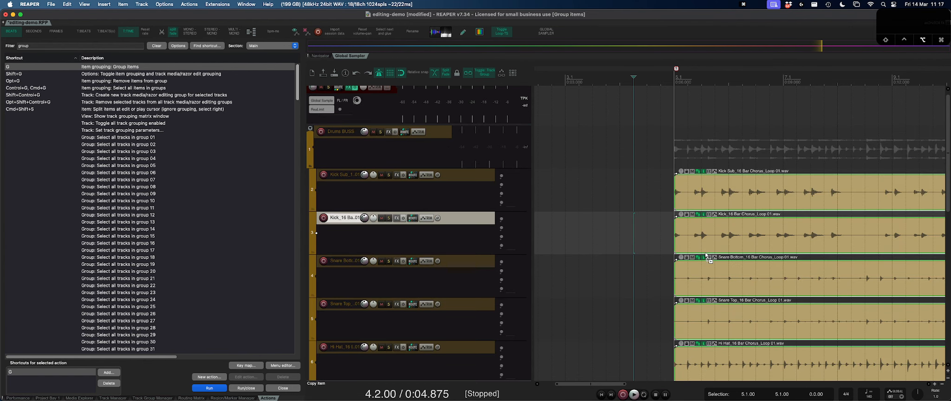
Split the grouped drum items at 8.2.00 and at 7.1.00.
{"action": "left_click", "coordinate": [774, 195]}
{"action": "left_click", "coordinate": [853, 199]}
{"action": "key", "text": "super+s"}
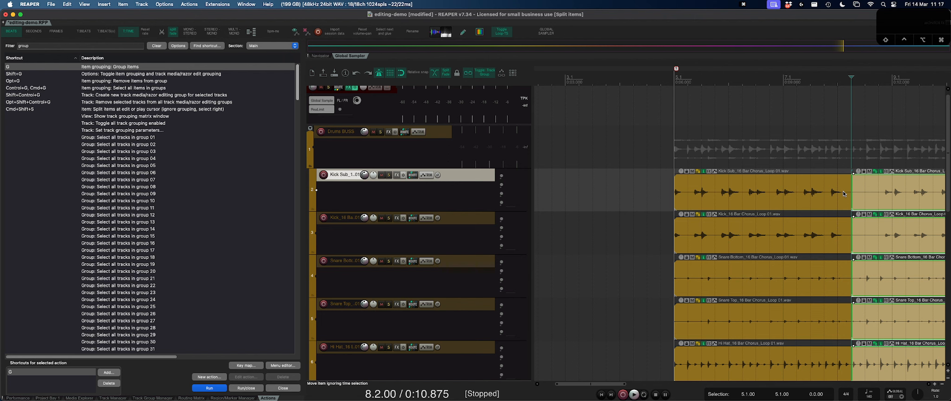
{"action": "left_click", "coordinate": [778, 188]}
{"action": "key", "text": "super+s"}
Undo the splits made in the grouped drum items.
{"action": "key", "text": "super+z"}
{"action": "key", "text": "super+z"}
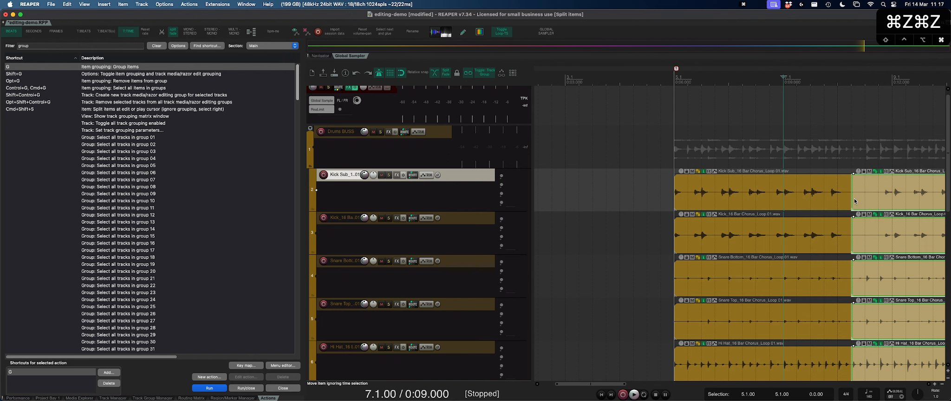
{"action": "key", "text": "super+z"}
Remove the grouped drum items from their group and inspect the Remove items from group and Toggle item grouping actions in the action list.
{"action": "left_click", "coordinate": [641, 144]}
{"action": "left_click", "coordinate": [700, 205]}
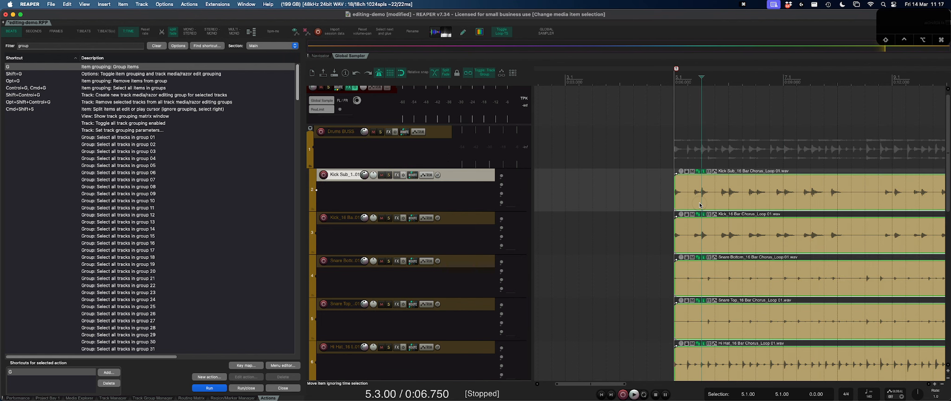
{"action": "key", "text": "alt+g"}
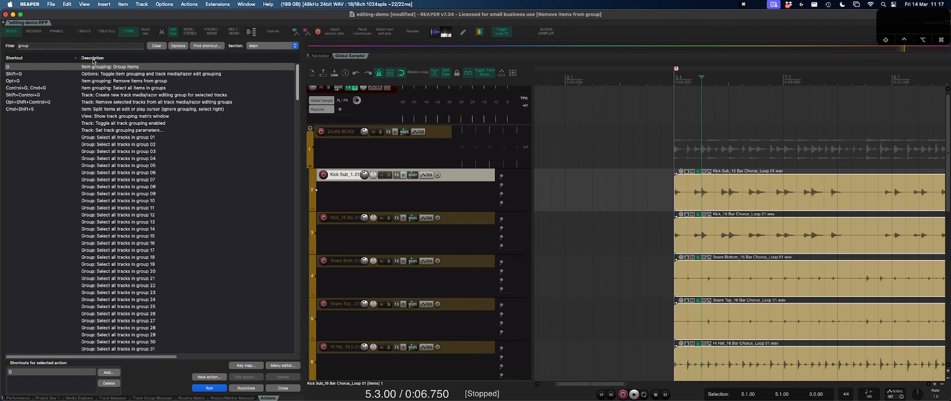
{"action": "left_click", "coordinate": [31, 81]}
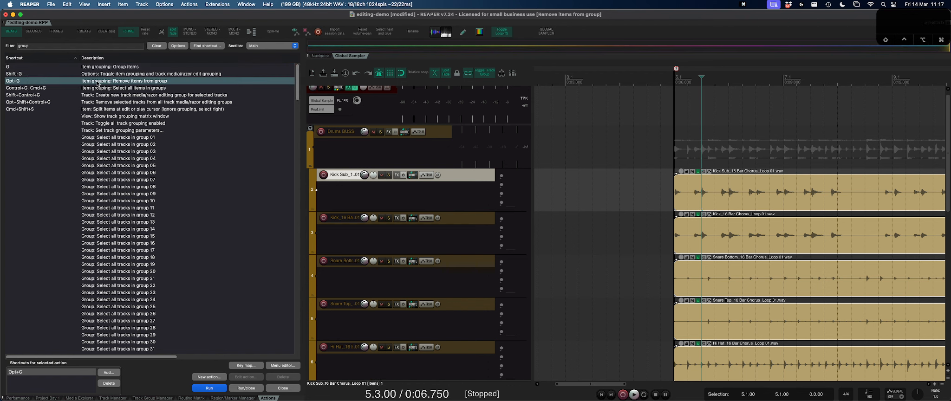
{"action": "left_click", "coordinate": [125, 74]}
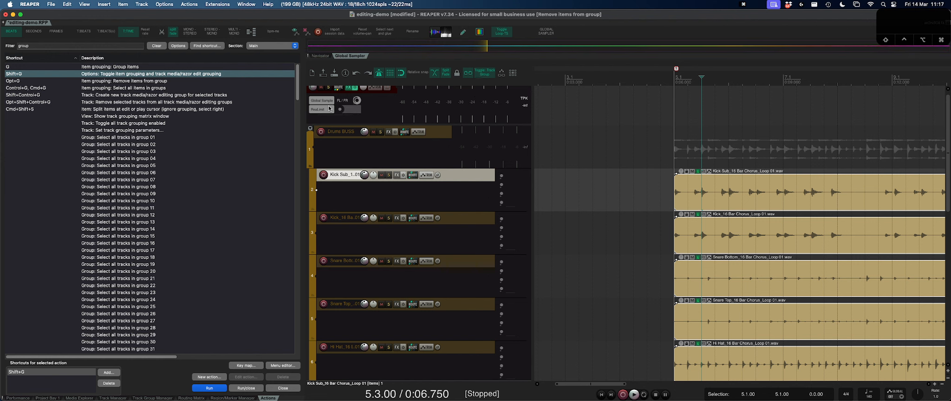
Select the tracks from Kick Sub to Plate Reverb and create a new track media/razor editing group for them.
{"action": "left_click", "coordinate": [606, 180]}
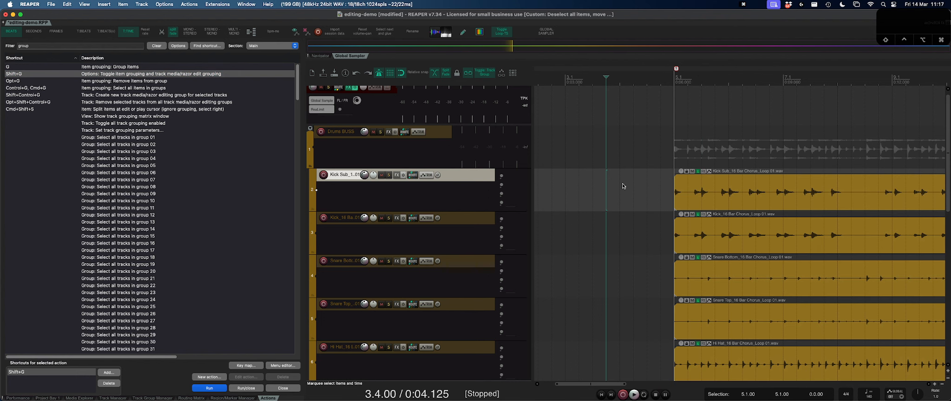
{"action": "scroll", "coordinate": [639, 193], "scroll_direction": "down", "scroll_amount": 5}
{"action": "scroll", "coordinate": [639, 193], "scroll_direction": "up", "scroll_amount": 3}
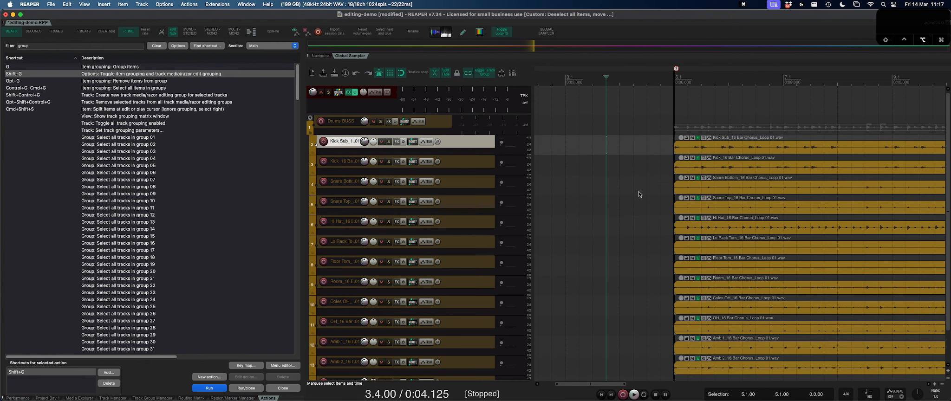
{"action": "scroll", "coordinate": [639, 194], "scroll_direction": "down", "scroll_amount": 3}
{"action": "left_click", "coordinate": [469, 240], "text": "shift"}
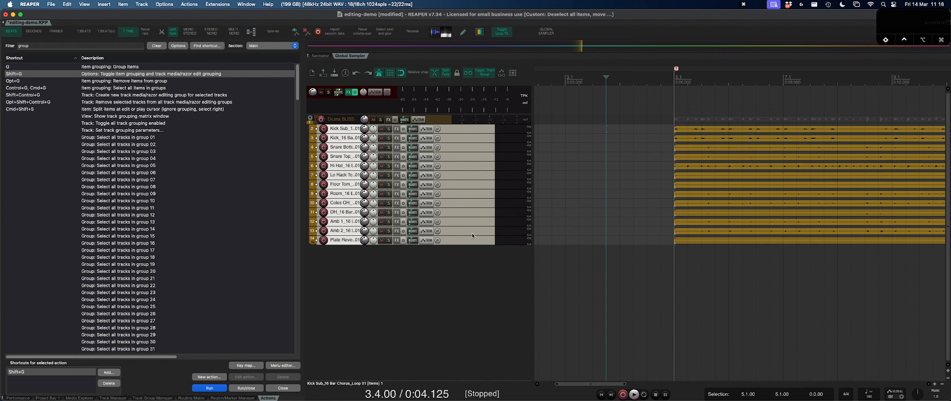
{"action": "key", "text": "ctrl+shift+g"}
Enlarge the track heights and select the Kick Sub item to test the track media/razor editing group.
{"action": "left_click", "coordinate": [603, 159]}
{"action": "left_click", "coordinate": [705, 131]}
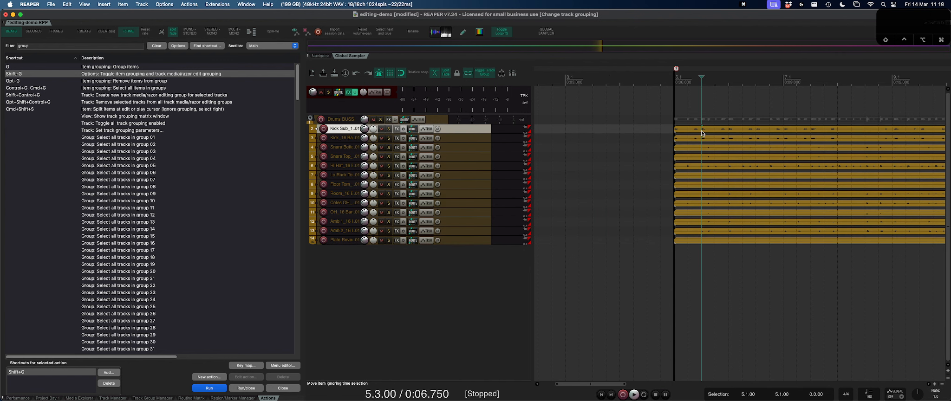
{"action": "key", "text": "grave"}
{"action": "left_click", "coordinate": [716, 197]}
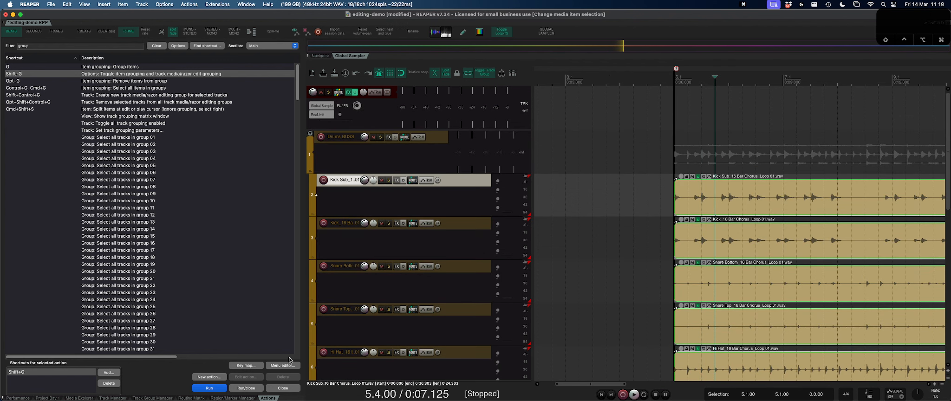
Open the grouping settings of Group 1 from the Track Group Manager and toggle Volume Lead on and off.
{"action": "left_click", "coordinate": [146, 398]}
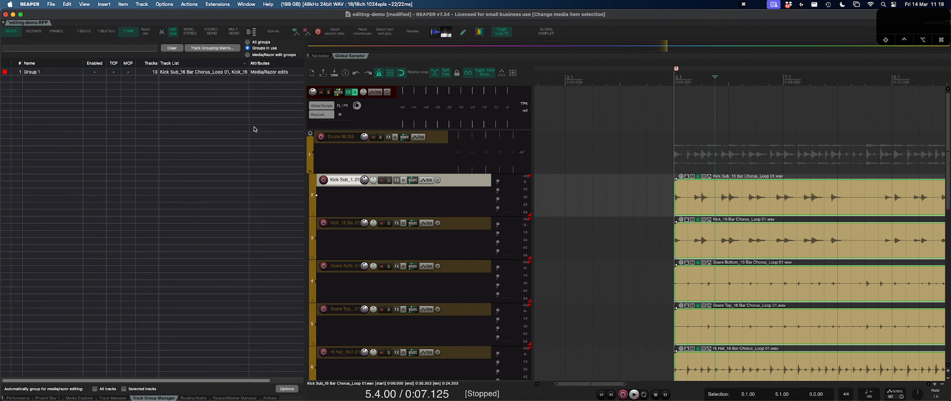
{"action": "right_click", "coordinate": [262, 74]}
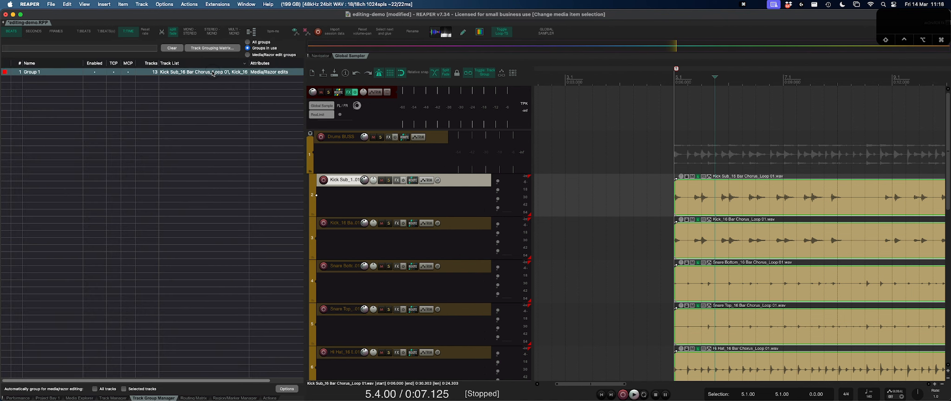
{"action": "left_click", "coordinate": [269, 74]}
{"action": "double_click", "coordinate": [269, 74]}
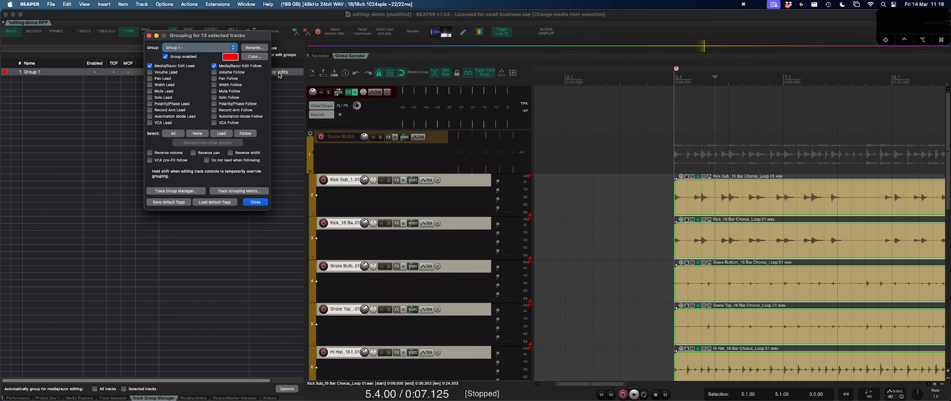
{"action": "left_click", "coordinate": [173, 74]}
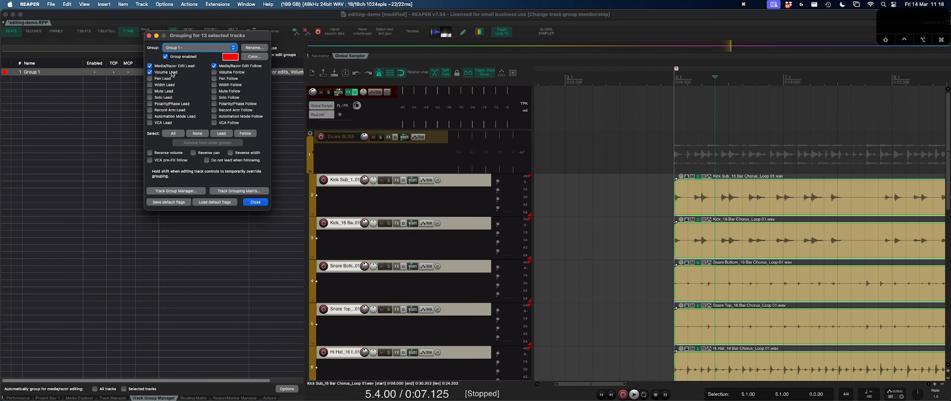
{"action": "left_click", "coordinate": [172, 72]}
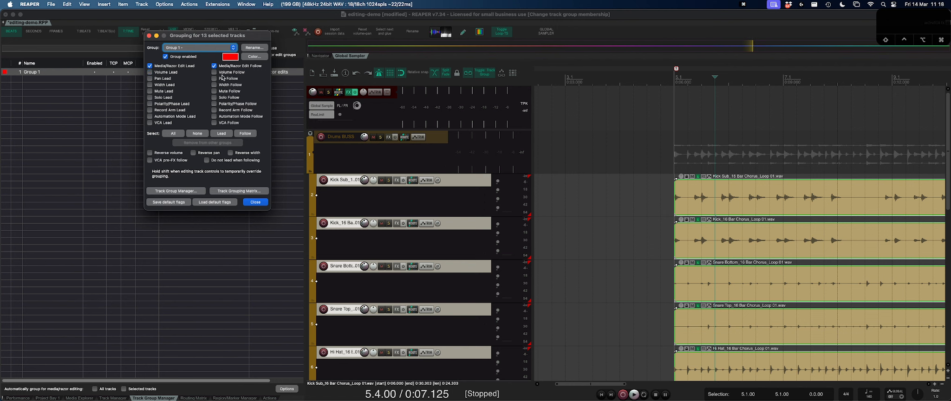
Toggle Media/Razor Edit Lead in Group 1's settings, remove the selected tracks from all media/razor editing groups, and close the settings.
{"action": "mouse_move", "coordinate": [364, 180]}
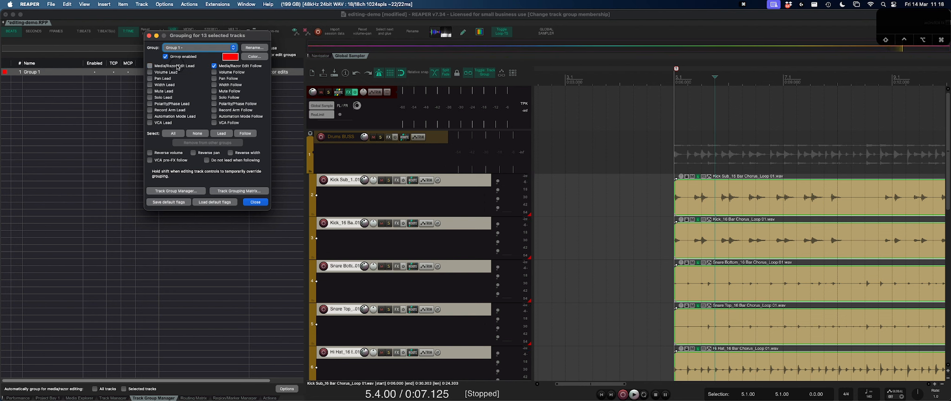
{"action": "left_click", "coordinate": [225, 68]}
{"action": "scroll", "coordinate": [539, 266], "scroll_direction": "down", "scroll_amount": 1}
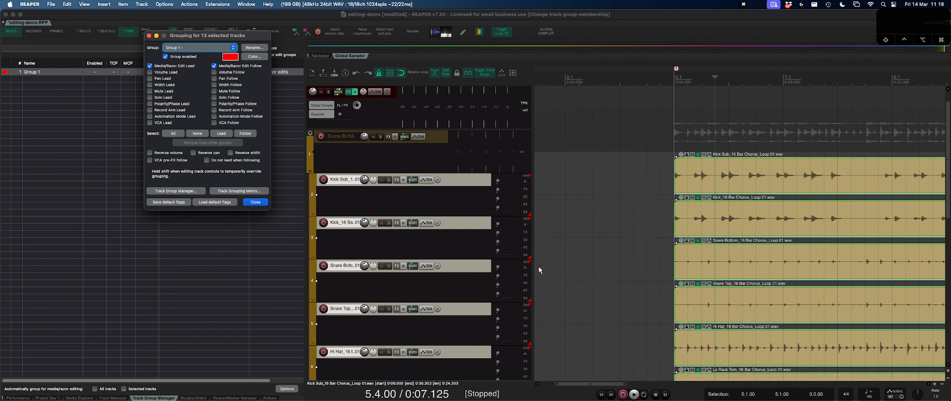
{"action": "scroll", "coordinate": [539, 266], "scroll_direction": "down", "scroll_amount": 2}
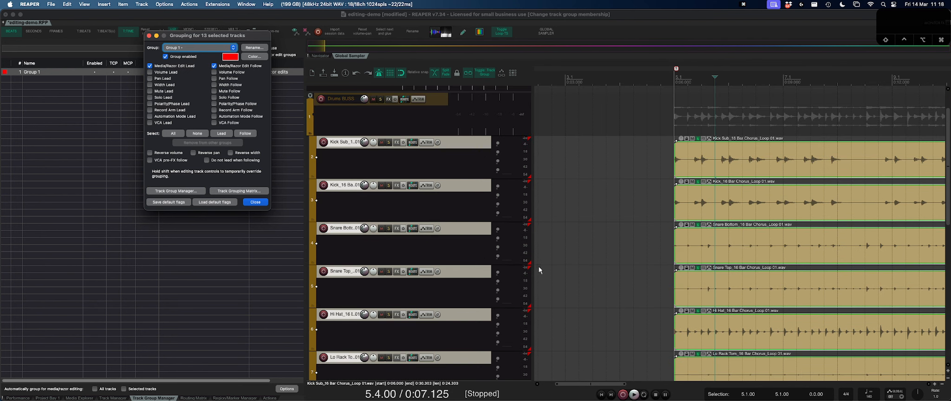
{"action": "scroll", "coordinate": [538, 266], "scroll_direction": "down", "scroll_amount": 4}
{"action": "key", "text": "alt+shift+g"}
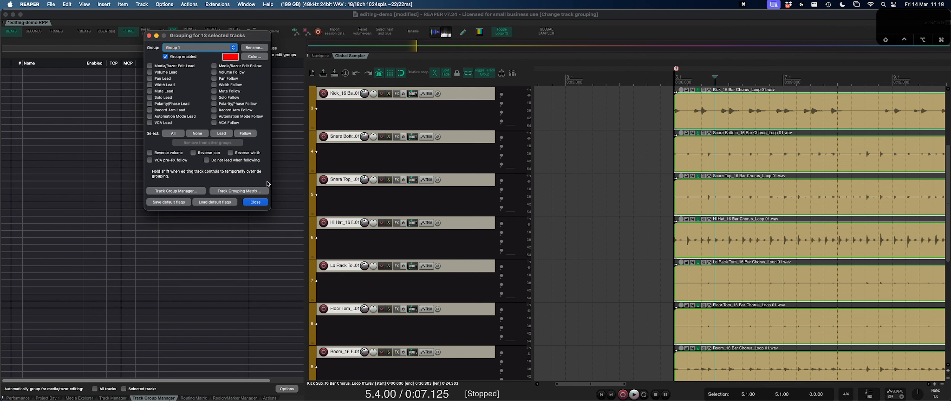
{"action": "left_click", "coordinate": [255, 203]}
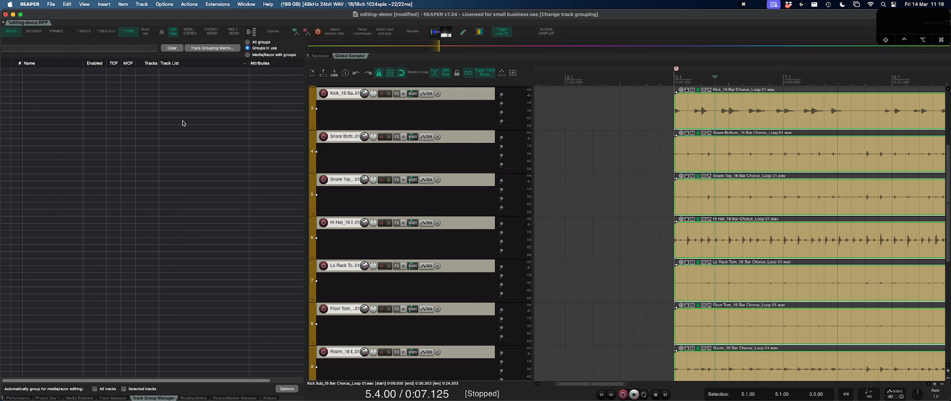
Look up the action assigned to Cmd+E in the action list and examine its description and shortcuts.
{"action": "left_click", "coordinate": [263, 397]}
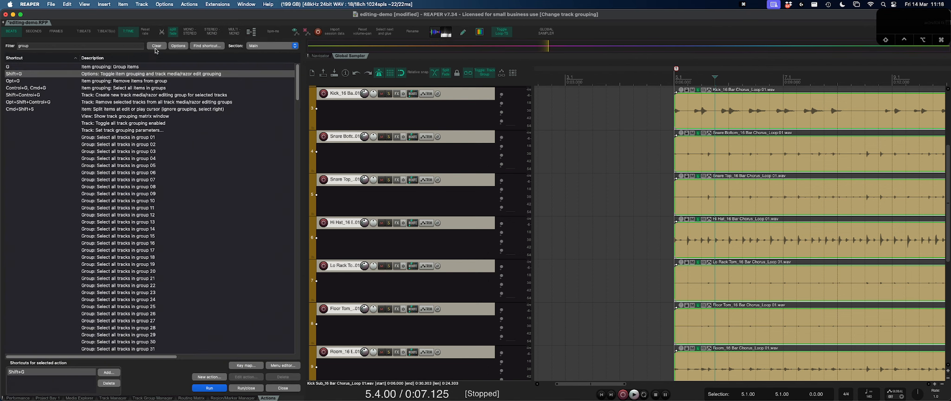
{"action": "left_click", "coordinate": [202, 46]}
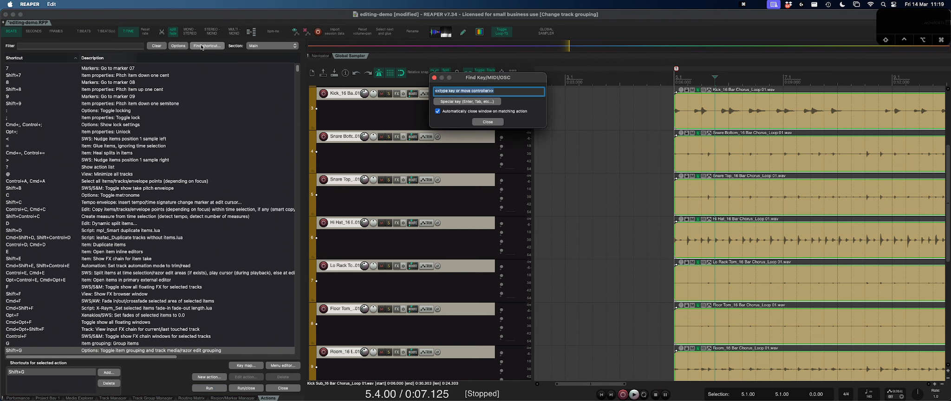
{"action": "key", "text": "super+e"}
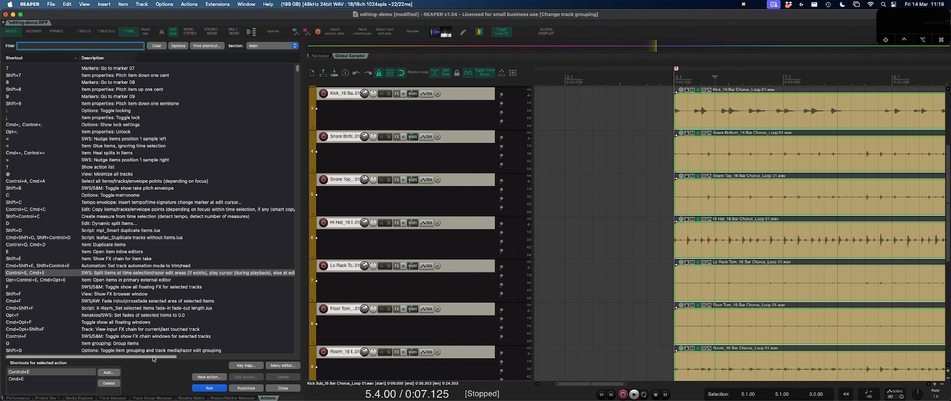
{"action": "mouse_move", "coordinate": [153, 357]}
{"action": "left_mouse_down"}
{"action": "mouse_move", "coordinate": [173, 358]}
{"action": "mouse_move", "coordinate": [145, 356]}
{"action": "left_mouse_up"}
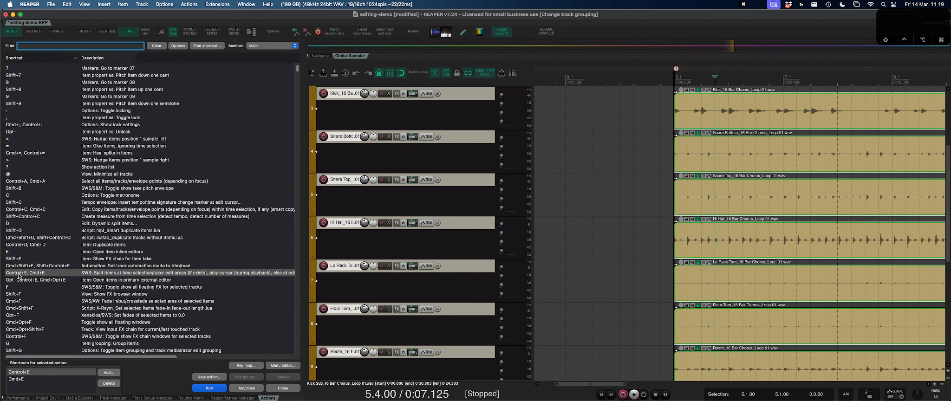
Deselect all items, hide the docker, and reduce the zoom so that every drum track fits in the arrange view.
{"action": "left_click", "coordinate": [602, 194]}
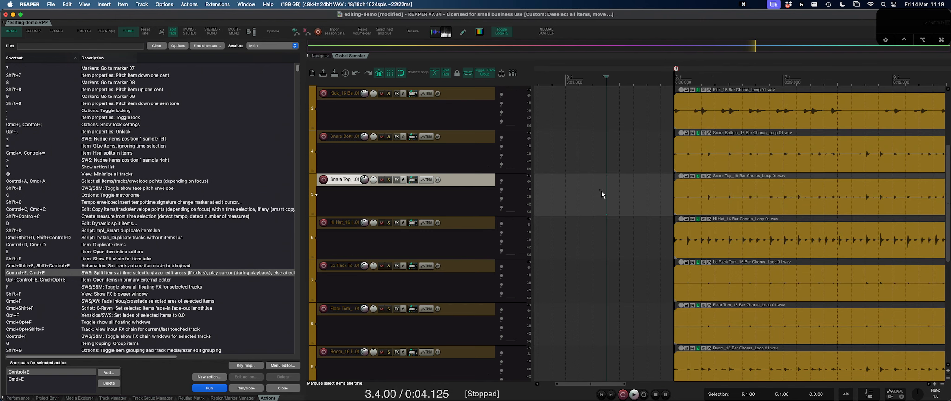
{"action": "scroll", "coordinate": [602, 190], "scroll_direction": "down", "scroll_amount": 3}
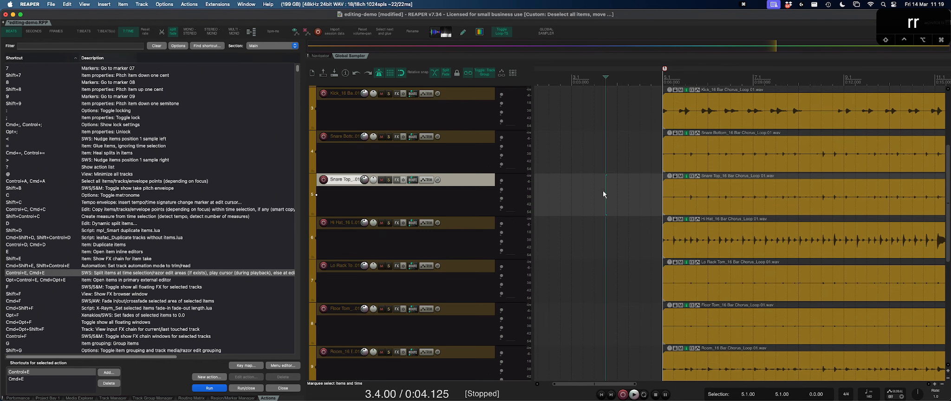
{"action": "key", "text": "alt+d"}
{"action": "scroll", "coordinate": [493, 203], "scroll_direction": "down", "scroll_amount": 4}
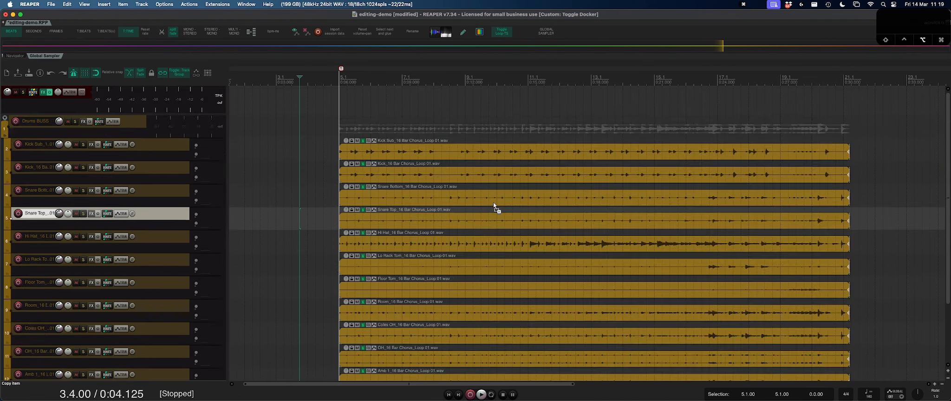
{"action": "left_click", "coordinate": [363, 111]}
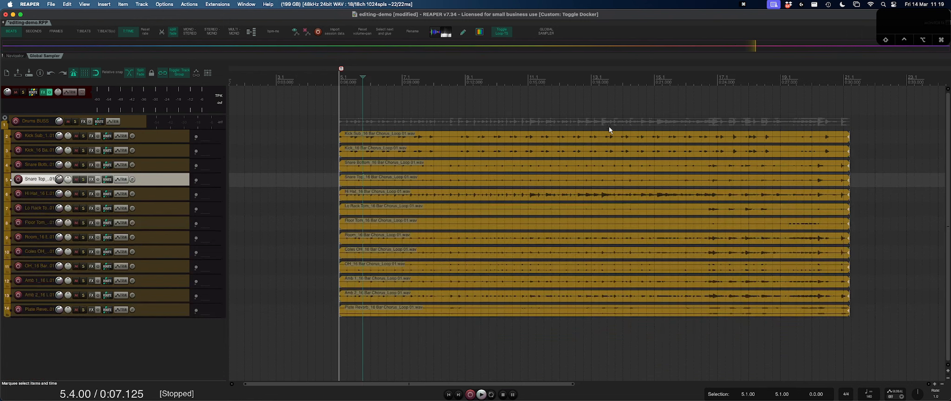
Marquee-select all drum items from Kick Sub to Plate Reverb and examine their end edges up close.
{"action": "left_click_drag", "start_coordinate": [740, 99], "coordinate": [632, 288]}
{"action": "left_click", "coordinate": [910, 194]}
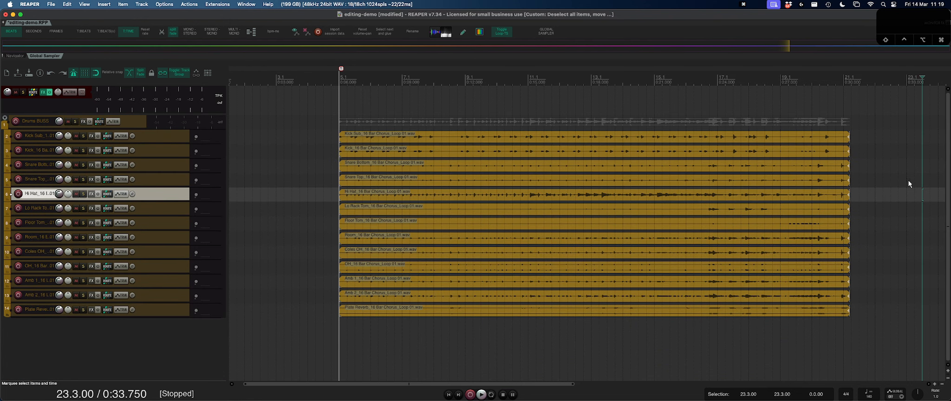
{"action": "left_click_drag", "start_coordinate": [864, 127], "coordinate": [757, 365]}
{"action": "key", "text": "t"}
{"action": "key", "text": "t"}
{"action": "key", "text": "t"}
{"action": "key", "text": "t"}
{"action": "key", "text": "t"}
{"action": "key", "text": "t"}
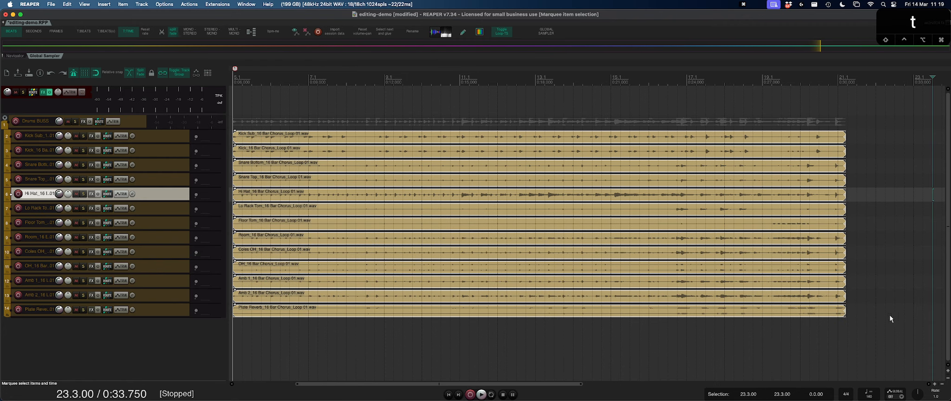
{"action": "scroll", "coordinate": [813, 260], "scroll_direction": "up", "scroll_amount": 1}
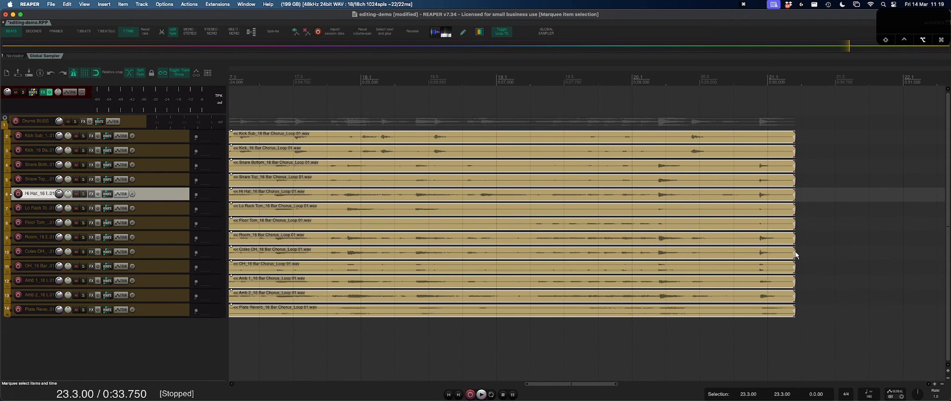
{"action": "left_click", "coordinate": [792, 252]}
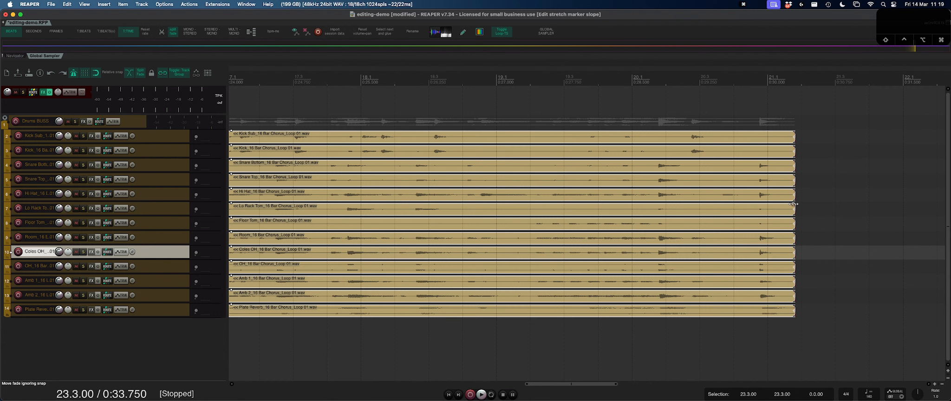
{"action": "key", "text": "r"}
{"action": "key", "text": "r"}
{"action": "key", "text": "r"}
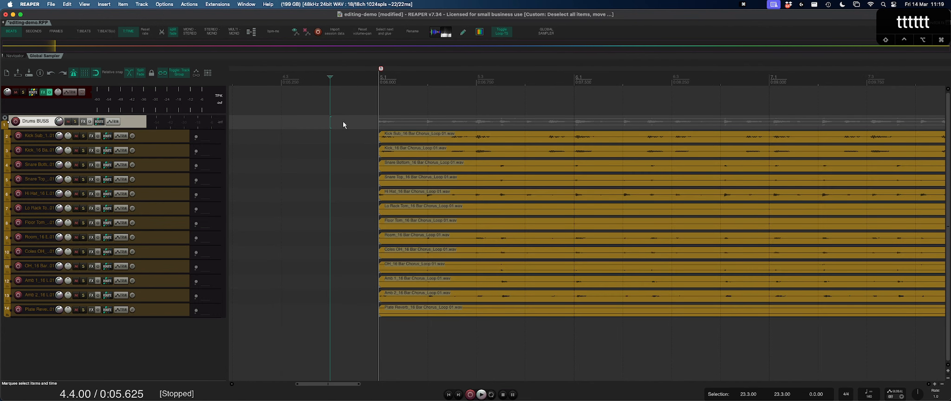
Marquee-select the drum items from Kick Sub to Plate Reverb at their start and group them.
{"action": "left_click_drag", "start_coordinate": [343, 122], "coordinate": [470, 344]}
{"action": "key", "text": "g"}
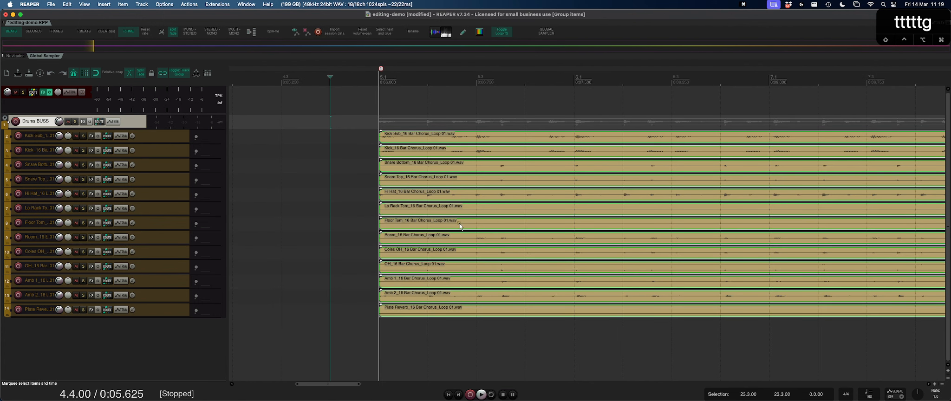
{"action": "key", "text": "t"}
{"action": "key", "text": "t"}
{"action": "key", "text": "t"}
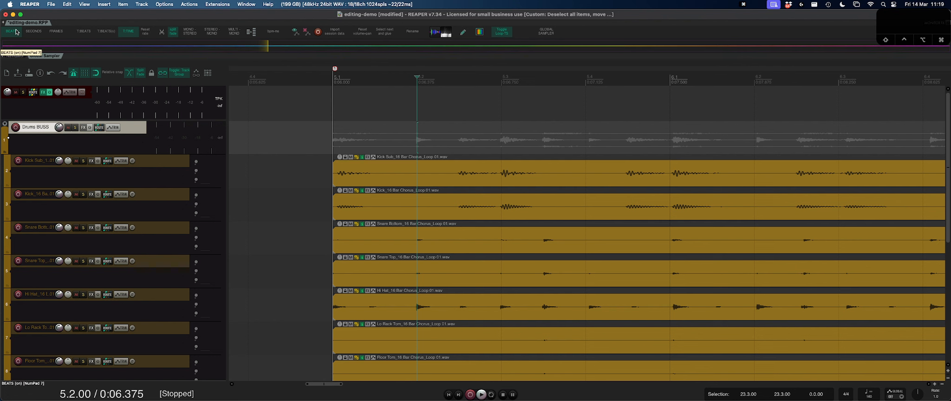
Switch the ruler's time unit to seconds, then frames, and back to beats.
{"action": "key", "text": "KP_8"}
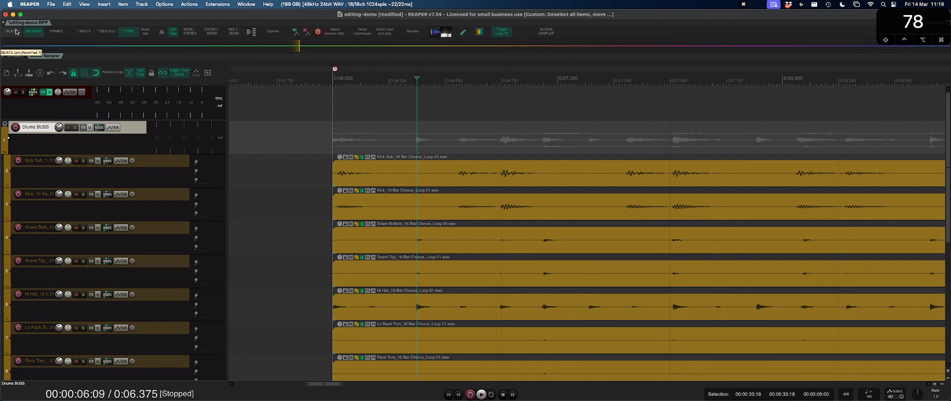
{"action": "key", "text": "KP_9"}
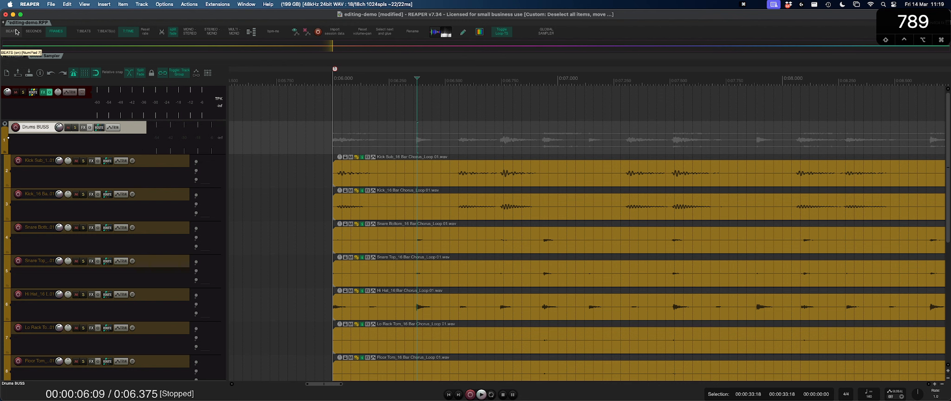
{"action": "key", "text": "KP_7"}
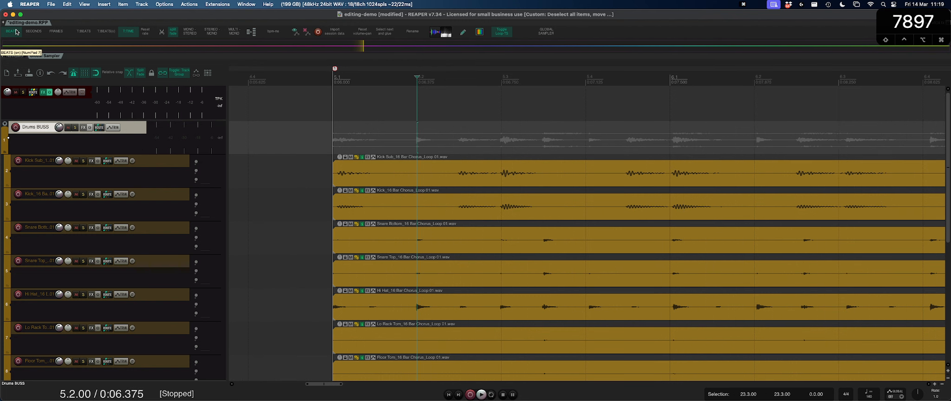
{"action": "key", "text": "KP_7"}
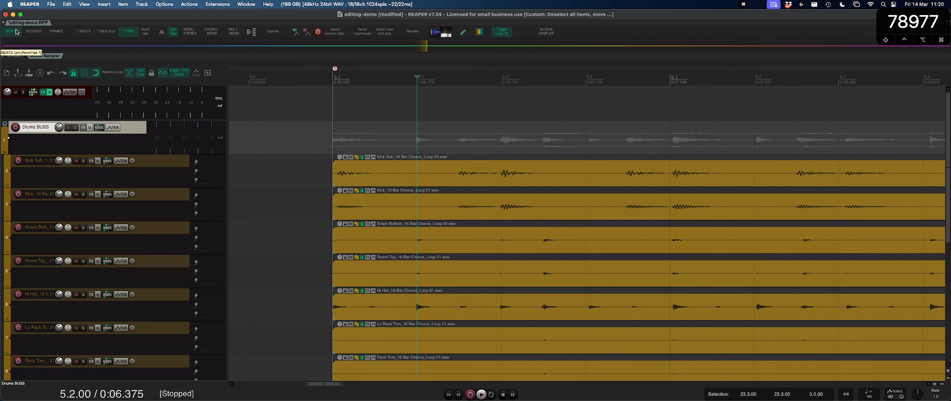
{"action": "key", "text": "KP_1"}
{"action": "key", "text": "KP_2"}
{"action": "key", "text": "KP_3"}
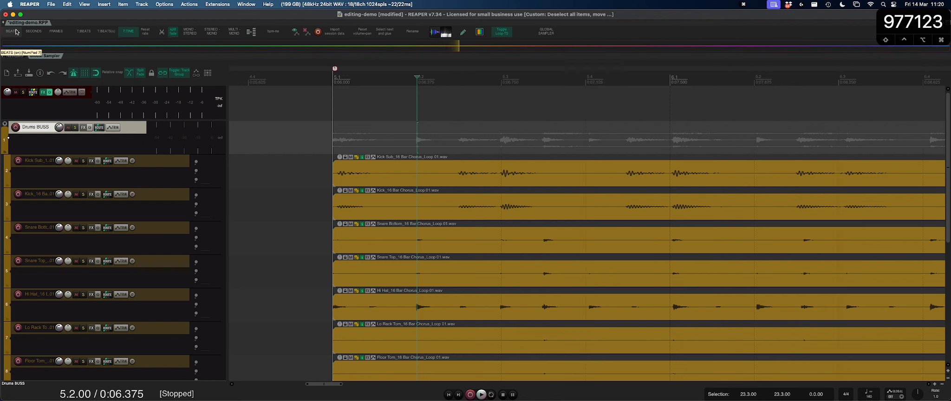
{"action": "key", "text": "KP_4"}
{"action": "key", "text": "KP_5"}
{"action": "key", "text": "KP_6"}
{"action": "key", "text": "KP_1"}
{"action": "key", "text": "KP_2"}
{"action": "key", "text": "KP_3"}
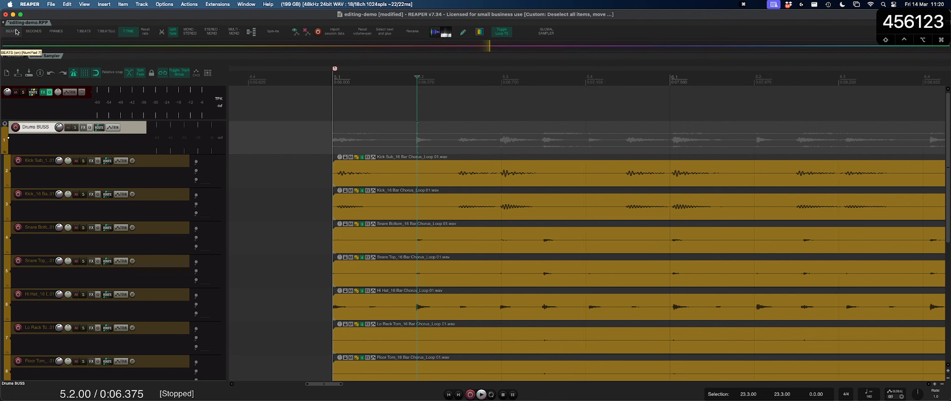
{"action": "key", "text": "KP_4"}
{"action": "key", "text": "KP_5"}
{"action": "key", "text": "KP_6"}
{"action": "key", "text": "KP_1"}
{"action": "key", "text": "KP_2"}
{"action": "key", "text": "KP_3"}
{"action": "key", "text": "KP_4"}
{"action": "key", "text": "KP_5"}
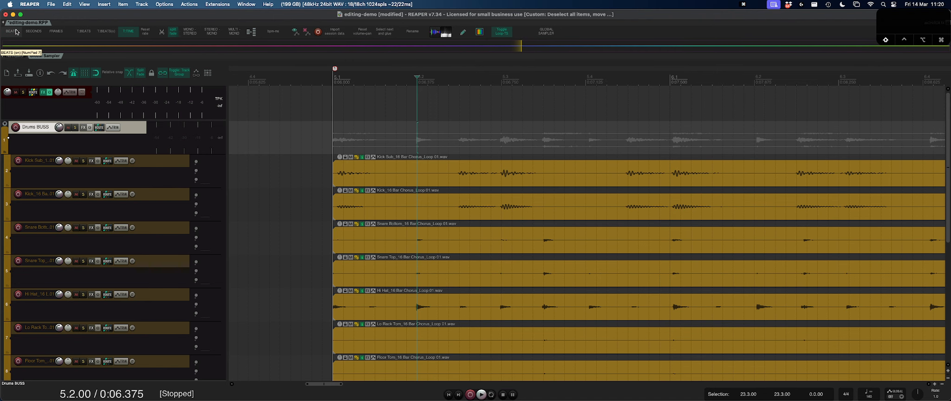
{"action": "key", "text": "shift+KP_4"}
{"action": "key", "text": "shift+KP_5"}
{"action": "key", "text": "shift+KP_6"}
{"action": "key", "text": "shift+KP_1"}
{"action": "key", "text": "shift+KP_2"}
{"action": "key", "text": "shift+KP_3"}
{"action": "key", "text": "shift+KP_4"}
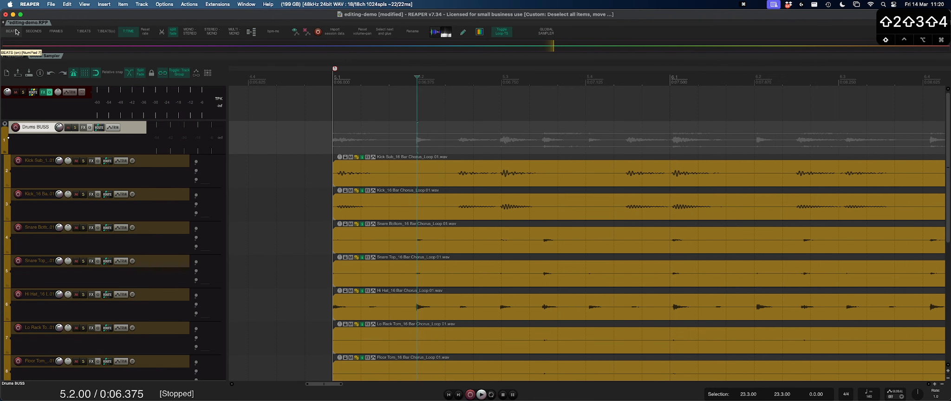
{"action": "key", "text": "shift+KP_5"}
{"action": "key", "text": "shift+KP_6"}
{"action": "key", "text": "KP_4"}
{"action": "key", "text": "KP_2"}
{"action": "key", "text": "KP_6"}
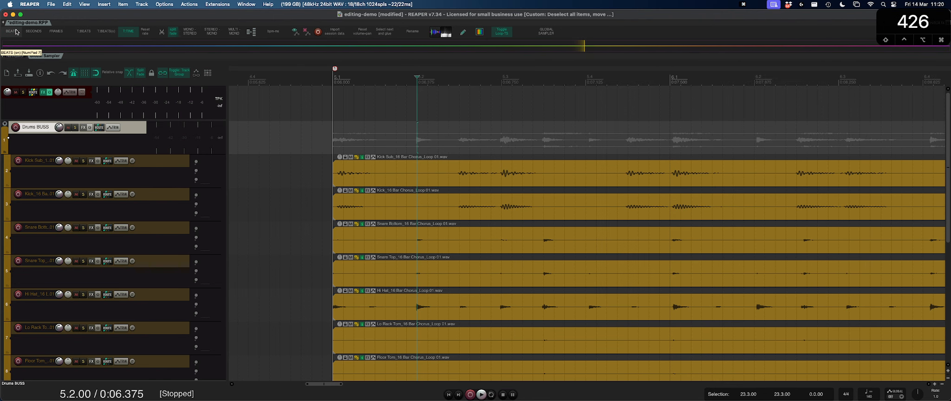
{"action": "key", "text": "KP_5"}
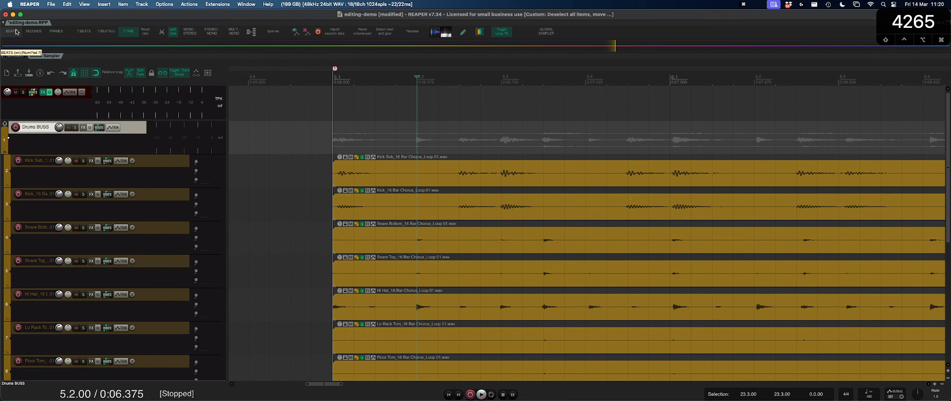
Select the Kick Sub track, and place the edit cursor at successive hits along the Drums BUSS track, ending at 5.4.00.
{"action": "left_click", "coordinate": [298, 217]}
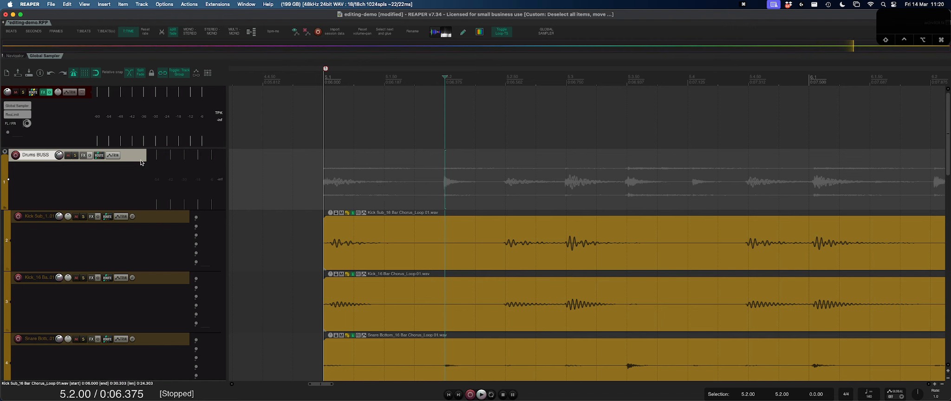
{"action": "left_click", "coordinate": [175, 218]}
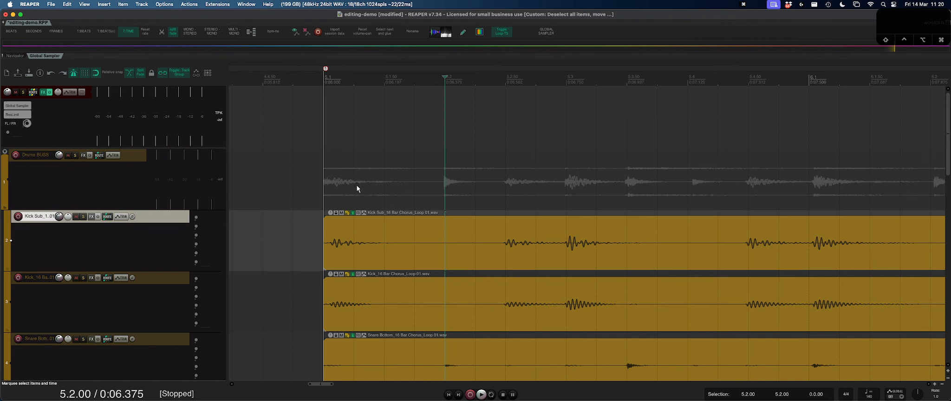
{"action": "left_click", "coordinate": [357, 185]}
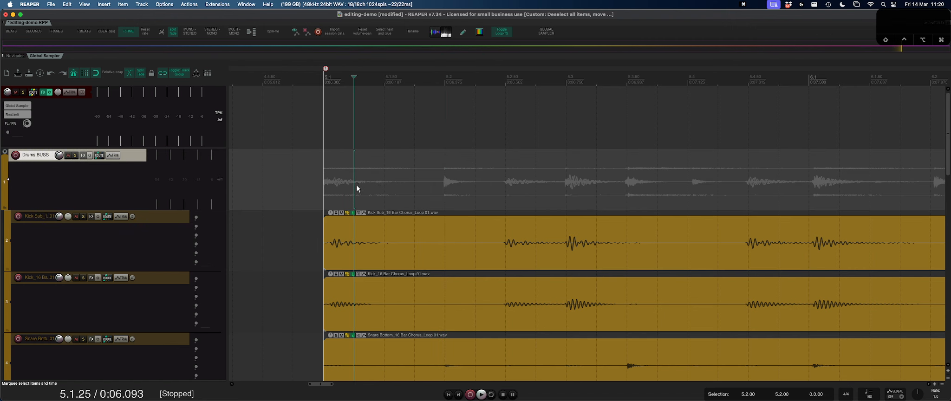
{"action": "left_click", "coordinate": [507, 179]}
{"action": "left_click", "coordinate": [568, 179]}
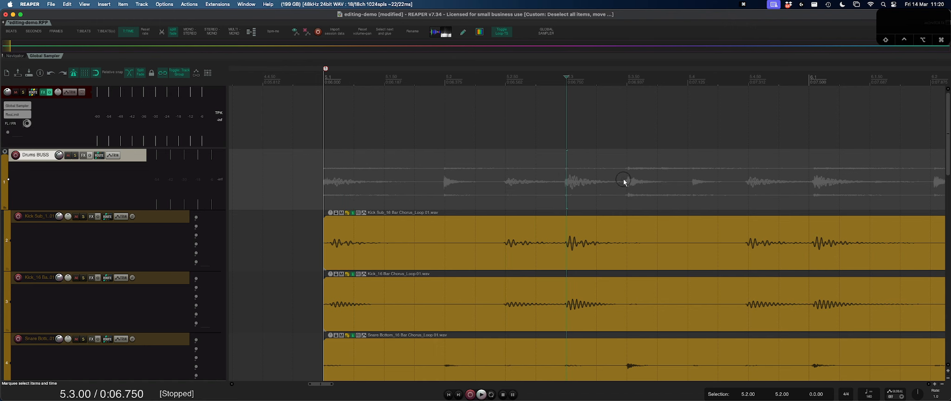
{"action": "left_click", "coordinate": [624, 181]}
{"action": "left_click", "coordinate": [693, 177]}
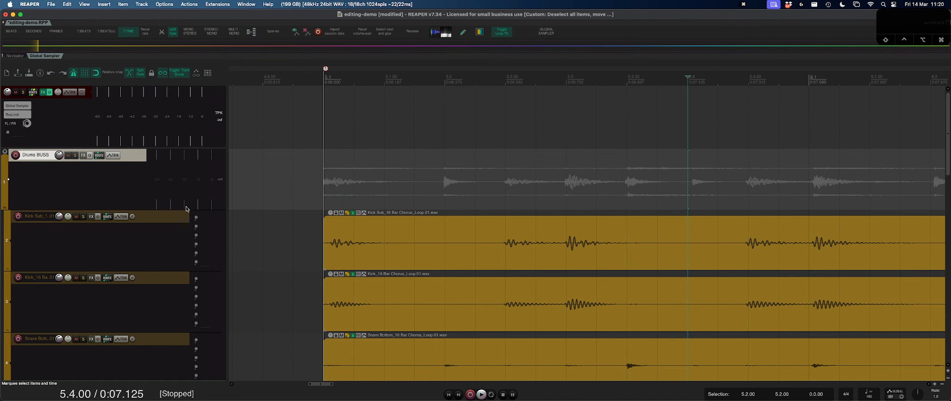
Select the grouped drum items, and find the action assigned to the Q shortcut in the action list.
{"action": "left_click", "coordinate": [520, 251]}
{"action": "left_click", "coordinate": [466, 235]}
{"action": "left_click", "coordinate": [450, 237]}
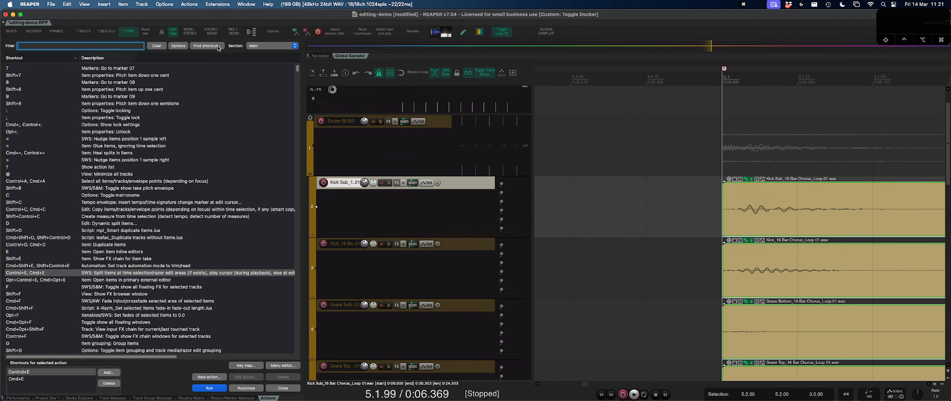
{"action": "left_click", "coordinate": [218, 48]}
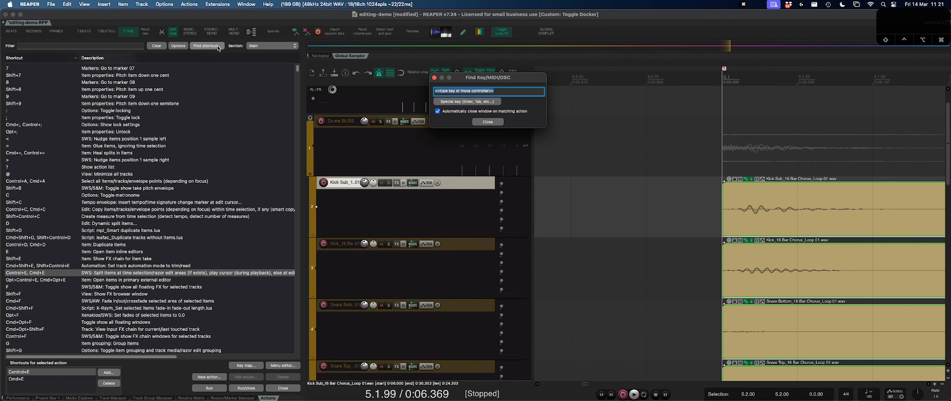
{"action": "key", "text": "q"}
{"action": "scroll", "coordinate": [233, 265], "scroll_direction": "down", "scroll_amount": 4}
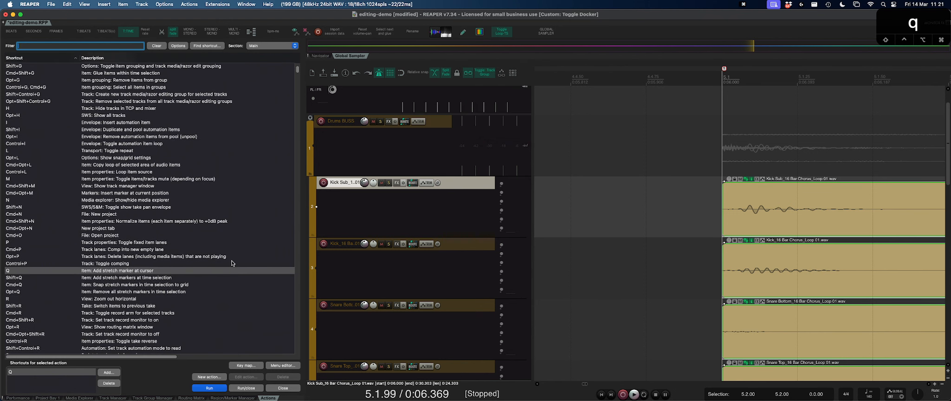
Examine the related actions for adding stretch markers at the time selection, snapping them to the grid, and removing them.
{"action": "left_click", "coordinate": [25, 278]}
{"action": "left_click", "coordinate": [26, 285]}
{"action": "left_click", "coordinate": [28, 292]}
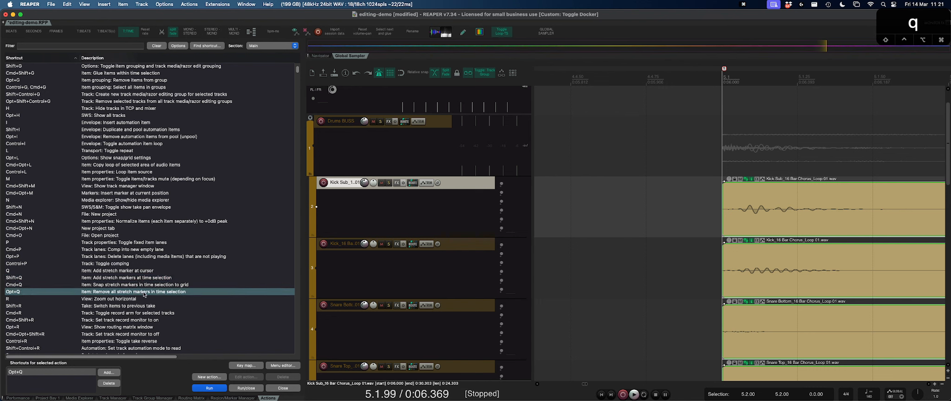
{"action": "left_click", "coordinate": [149, 286]}
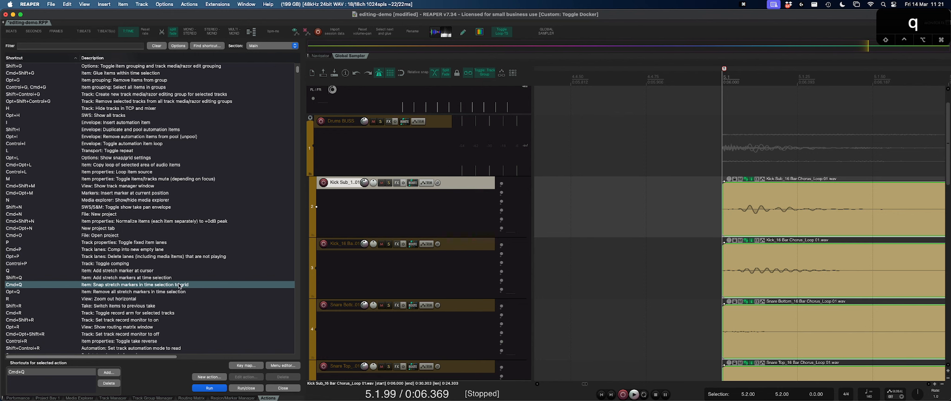
Add stretch markers to the grouped drum items at 5.2.17 and 5.2.80.
{"action": "left_click", "coordinate": [829, 153]}
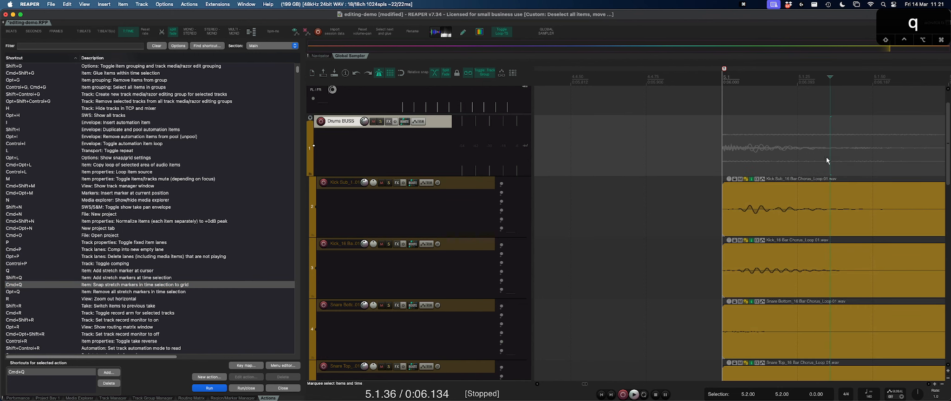
{"action": "scroll", "coordinate": [804, 176], "scroll_direction": "right", "scroll_amount": 5}
{"action": "key", "text": "1"}
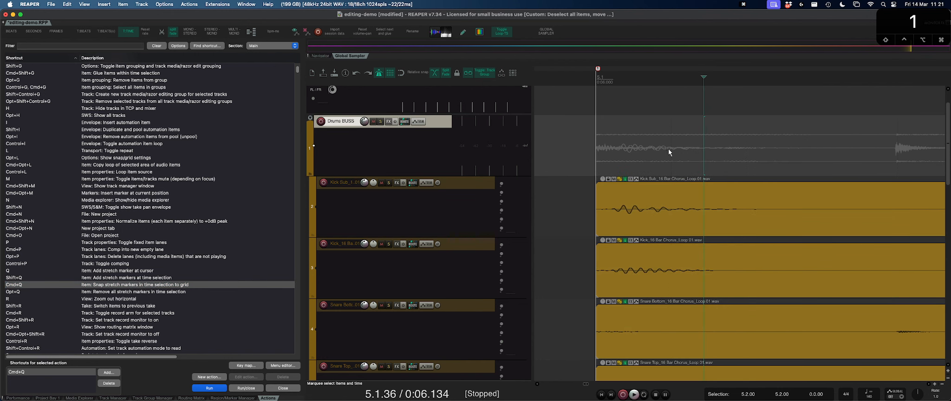
{"action": "scroll", "coordinate": [851, 204], "scroll_direction": "down", "scroll_amount": 3}
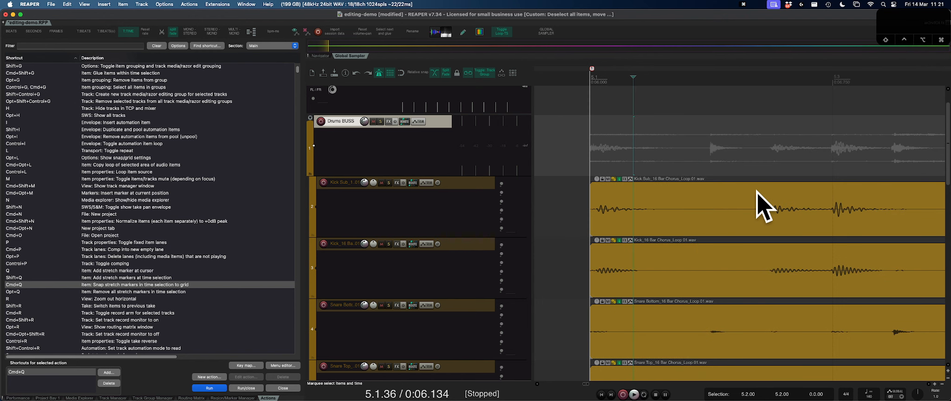
{"action": "left_click", "coordinate": [732, 208]}
{"action": "key", "text": "q"}
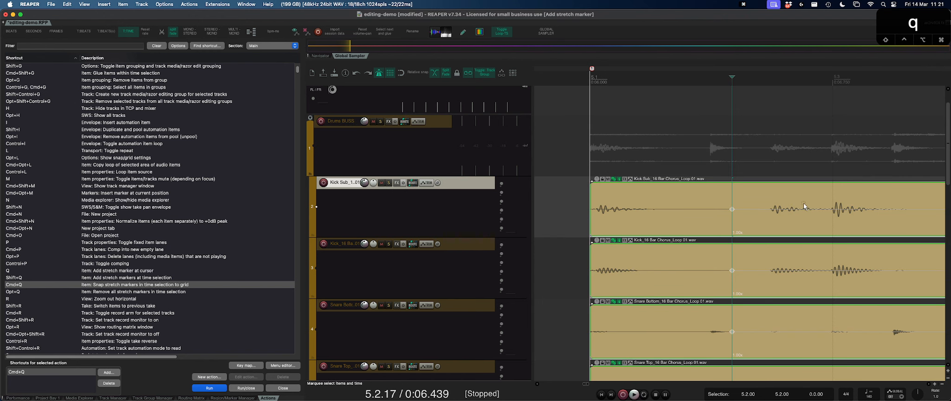
{"action": "left_click", "coordinate": [809, 205]}
{"action": "key", "text": "q"}
Try snapping the stretch markers between 4.4.79 and 5.3.42 to the grid, and undo it.
{"action": "left_click_drag", "start_coordinate": [882, 177], "coordinate": [566, 211]}
{"action": "key", "text": "super+q"}
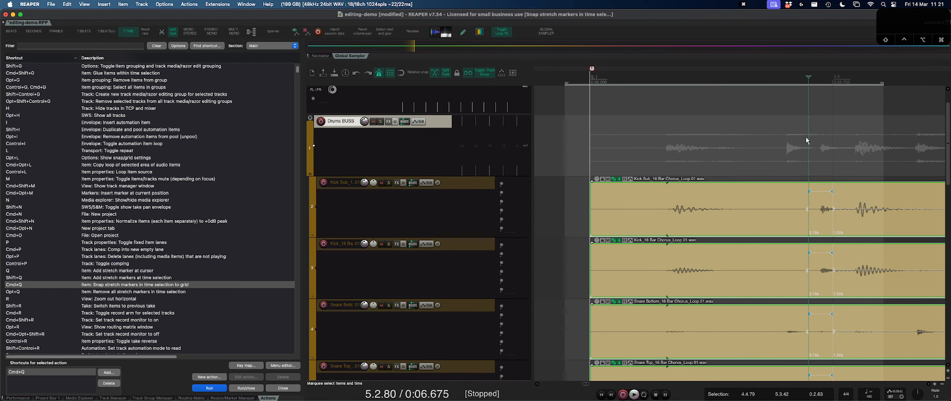
{"action": "key", "text": "super+z"}
{"action": "key", "text": "super+z"}
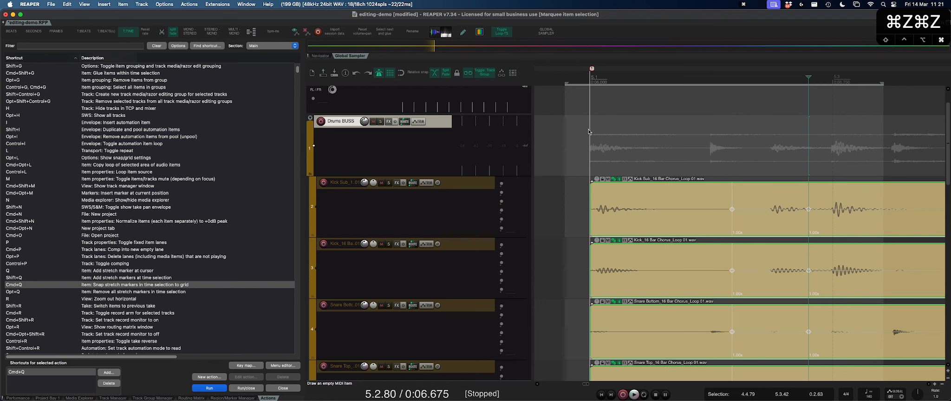
{"action": "key", "text": "Escape"}
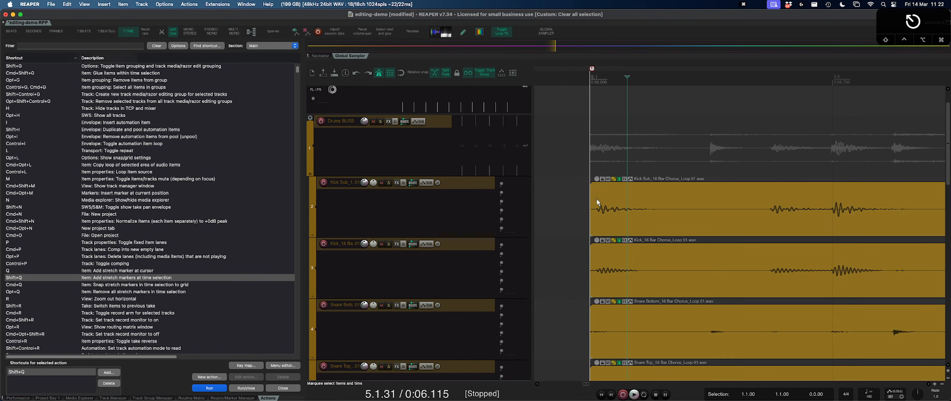
Add stretch markers to the grouped drum items at 5.1.99, the following kick hit, and 5.2.99.
{"action": "left_click", "coordinate": [596, 202]}
{"action": "key", "text": "t"}
{"action": "key", "text": "t"}
{"action": "scroll", "coordinate": [631, 207], "scroll_direction": "right", "scroll_amount": 3}
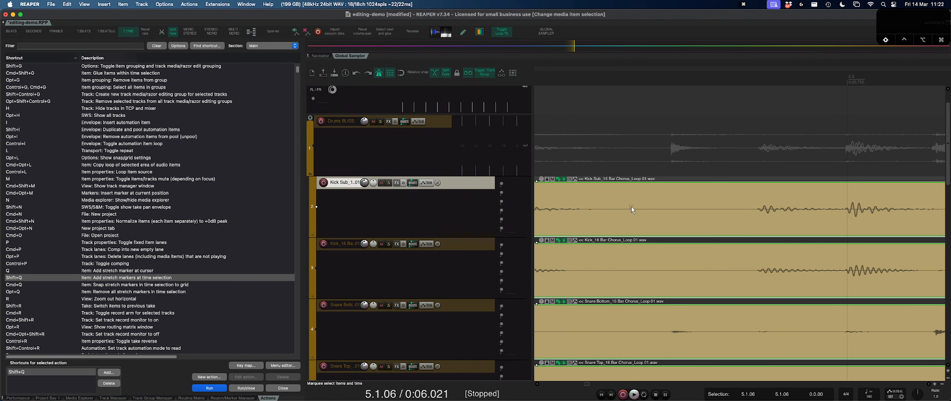
{"action": "scroll", "coordinate": [631, 206], "scroll_direction": "right", "scroll_amount": 1}
{"action": "key", "text": "4"}
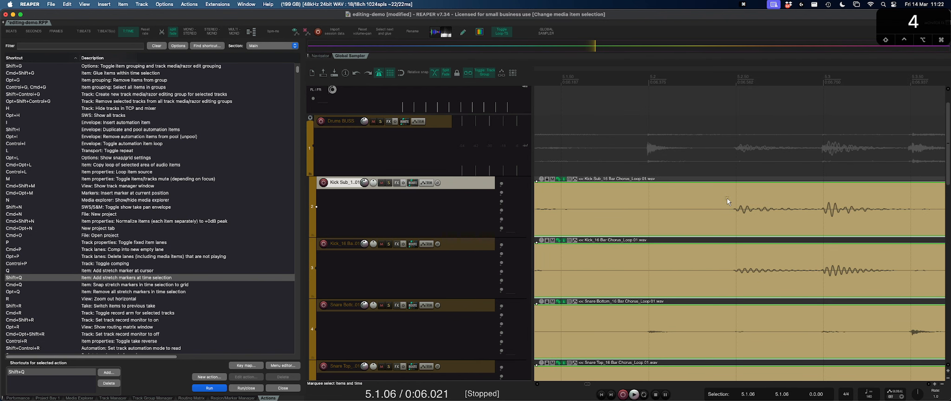
{"action": "left_click", "coordinate": [644, 207]}
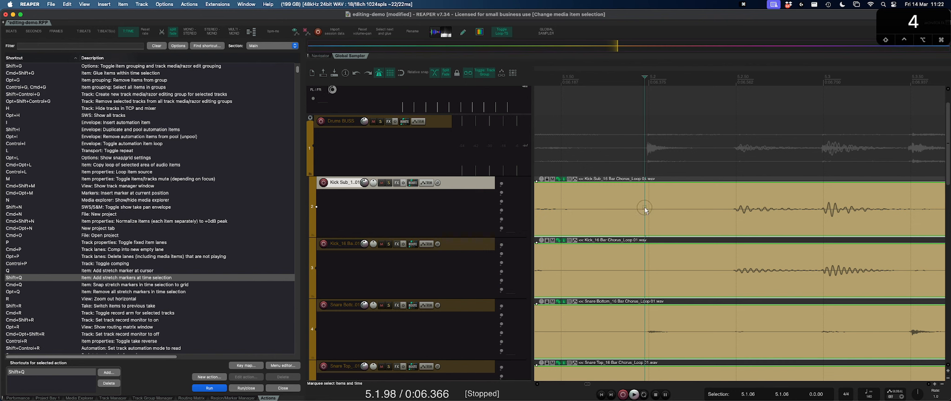
{"action": "key", "text": "q"}
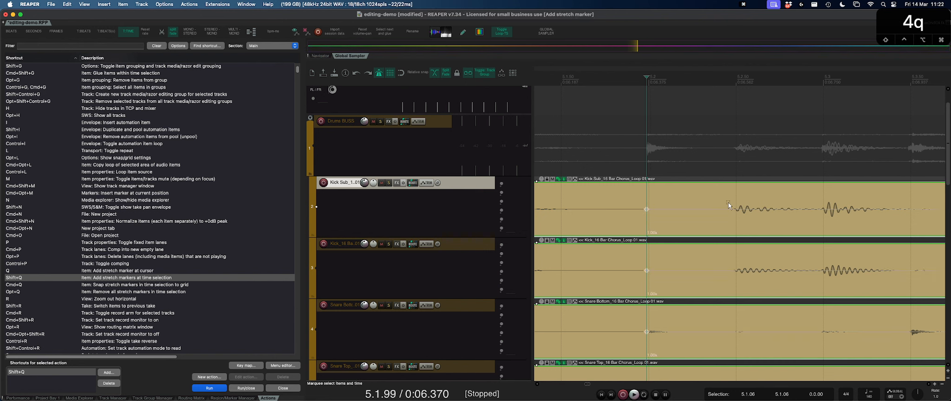
{"action": "left_click", "coordinate": [733, 203]}
{"action": "key", "text": "q"}
{"action": "left_click", "coordinate": [822, 203]}
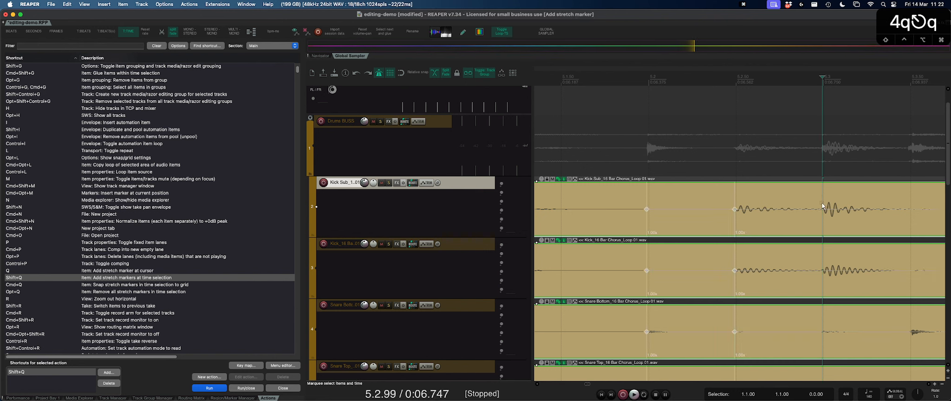
{"action": "key", "text": "q"}
Add stretch markers to the grouped drum items at the hits at 5.3.49, 5.4.03 and 5.4.48.
{"action": "scroll", "coordinate": [820, 205], "scroll_direction": "right", "scroll_amount": 4}
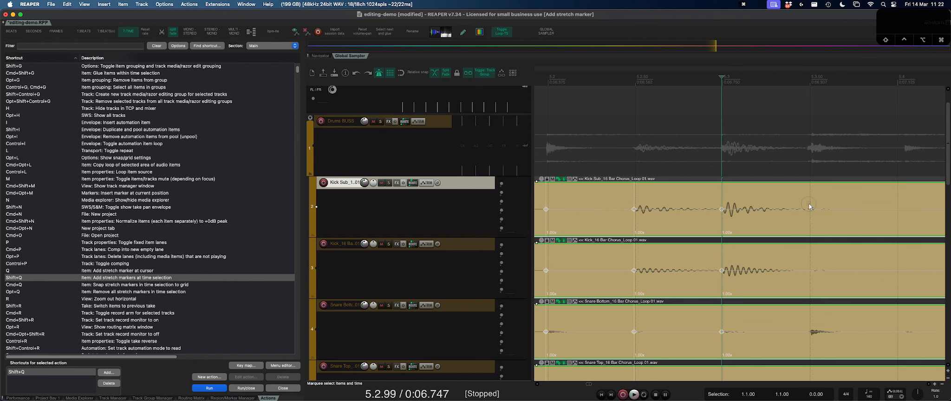
{"action": "left_click", "coordinate": [809, 205]}
{"action": "key", "text": "q"}
{"action": "scroll", "coordinate": [809, 204], "scroll_direction": "right", "scroll_amount": 4}
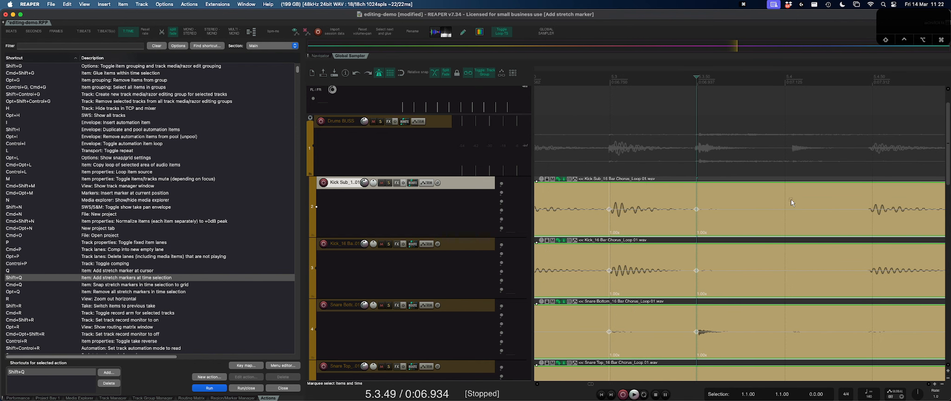
{"action": "left_click", "coordinate": [791, 202]}
{"action": "key", "text": "q"}
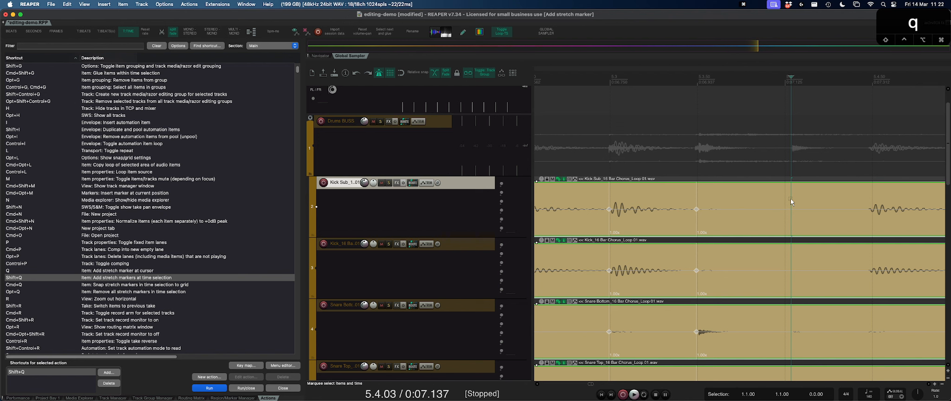
{"action": "left_click", "coordinate": [866, 201]}
{"action": "key", "text": "q"}
Add stretch markers to the grouped drum items at the hits at 6.1.02 and 6.2.03.
{"action": "scroll", "coordinate": [866, 200], "scroll_direction": "right", "scroll_amount": 6}
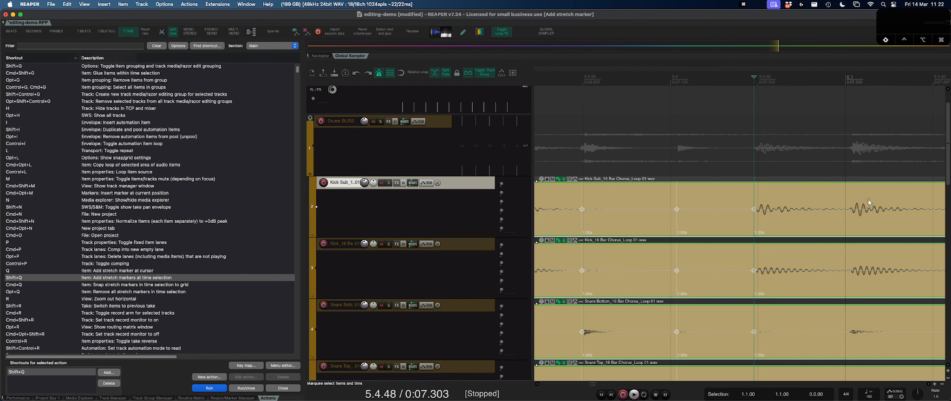
{"action": "left_click", "coordinate": [785, 199]}
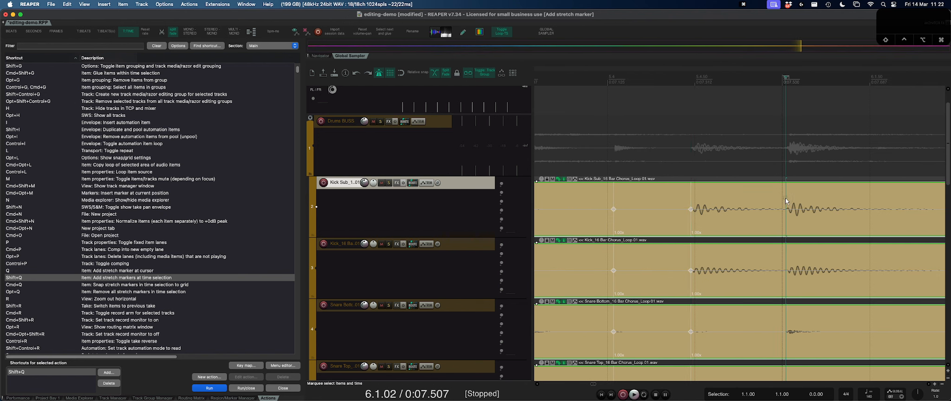
{"action": "key", "text": "q"}
{"action": "scroll", "coordinate": [785, 198], "scroll_direction": "right", "scroll_amount": 5}
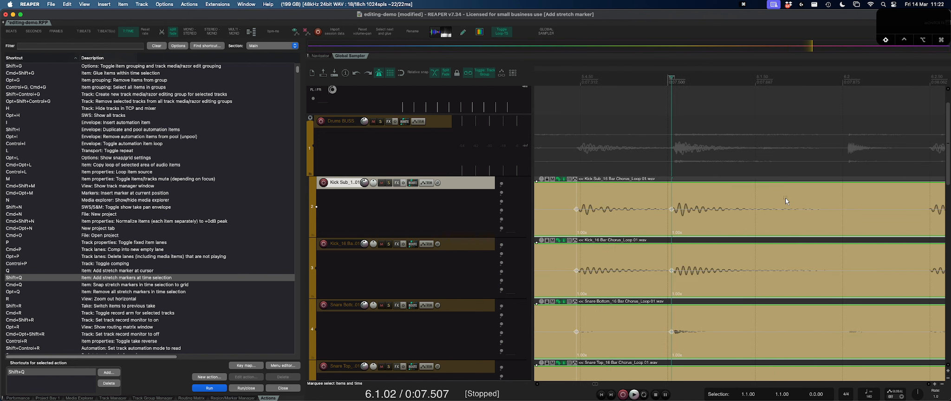
{"action": "left_click", "coordinate": [845, 199]}
{"action": "key", "text": "q"}
Add stretch markers to the grouped drum items at the hits at 6.2.50 and 6.3.07.
{"action": "scroll", "coordinate": [845, 199], "scroll_direction": "right", "scroll_amount": 8}
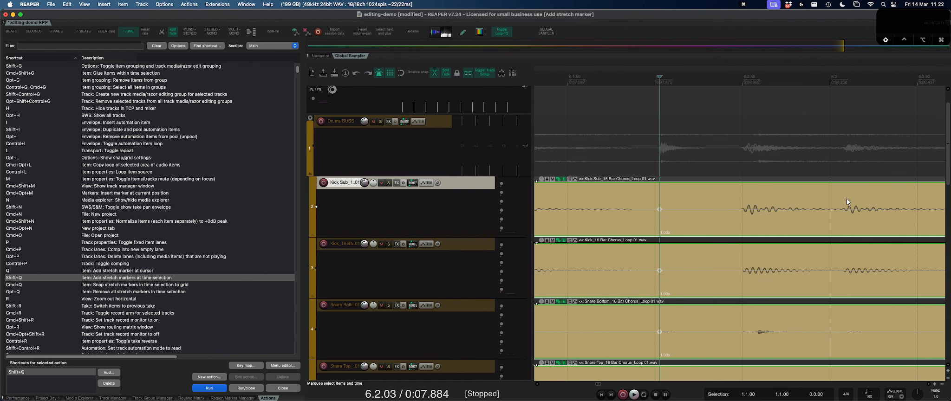
{"action": "left_click", "coordinate": [743, 201]}
{"action": "key", "text": "q"}
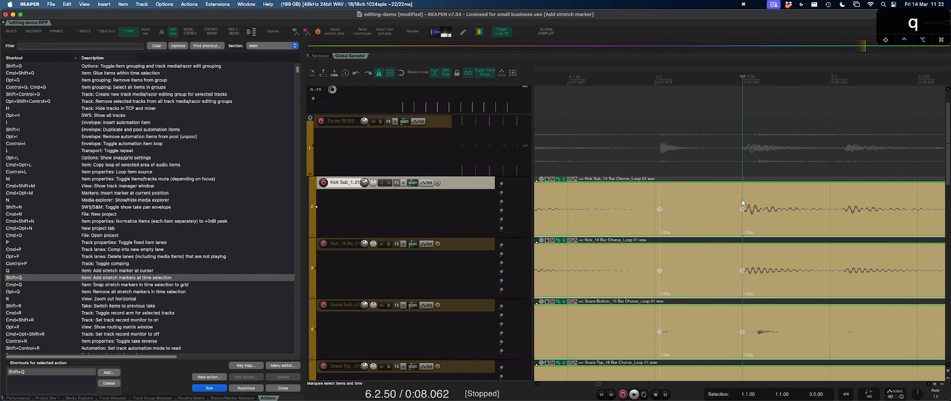
{"action": "left_click", "coordinate": [842, 201]}
{"action": "key", "text": "q"}
Make a time selection from 4.4.94 to 6.3.87 over the drum items, and snap its stretch markers to the grid.
{"action": "key", "text": "r"}
{"action": "key", "text": "r"}
{"action": "key", "text": "r"}
{"action": "key", "text": "r"}
{"action": "key", "text": "r"}
{"action": "key", "text": "r"}
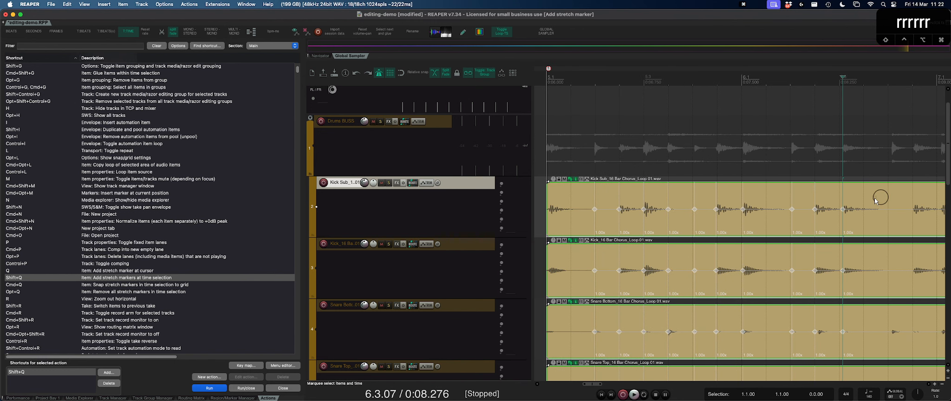
{"action": "left_click_drag", "start_coordinate": [880, 199], "coordinate": [545, 204]}
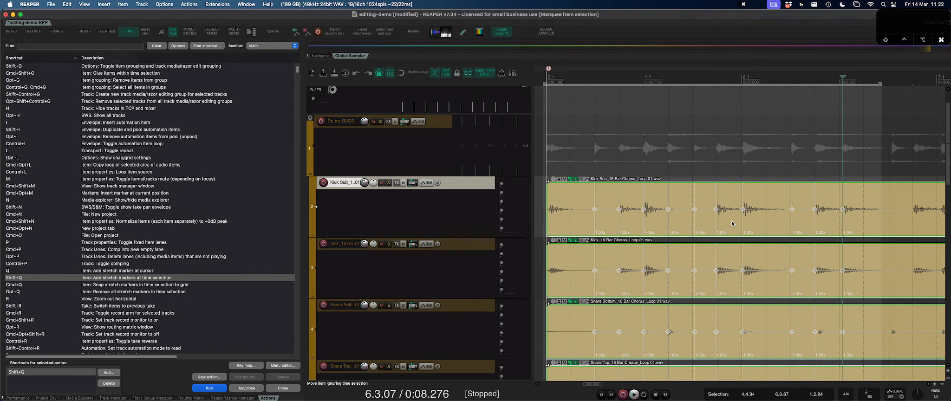
{"action": "key", "text": "ctrl+q"}
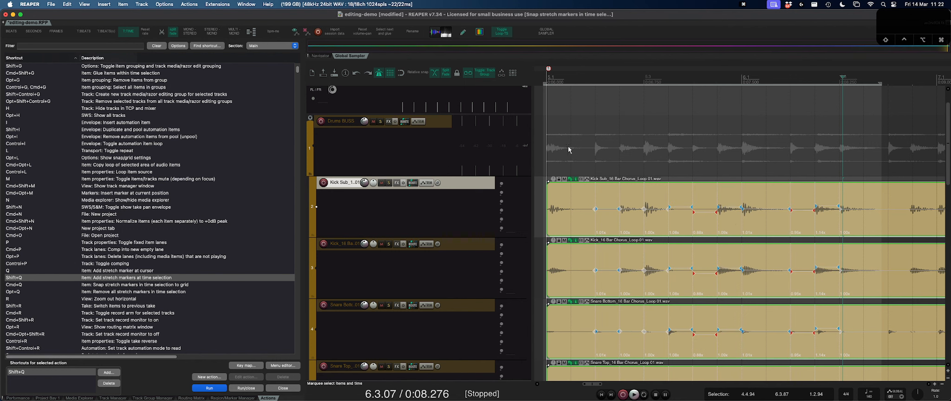
Clear the selection and play back the snapped drums, hiding the docked action list before stopping playback.
{"action": "key", "text": "Escape"}
{"action": "key", "text": "space"}
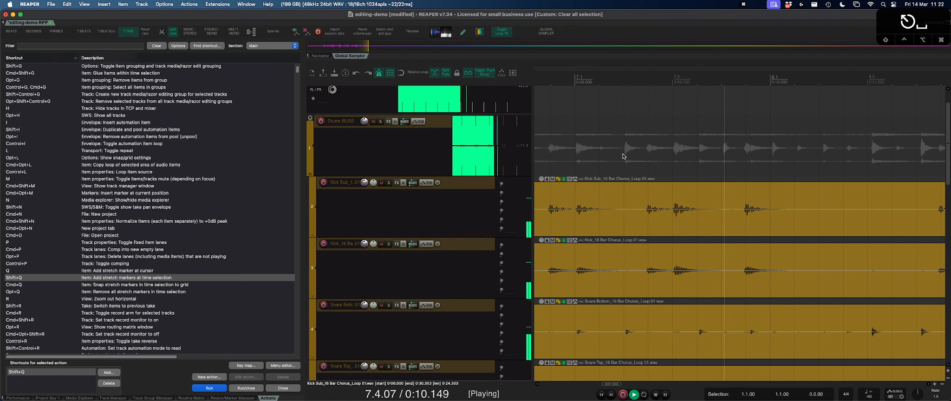
{"action": "key", "text": "r"}
{"action": "key", "text": "r"}
{"action": "key", "text": "r"}
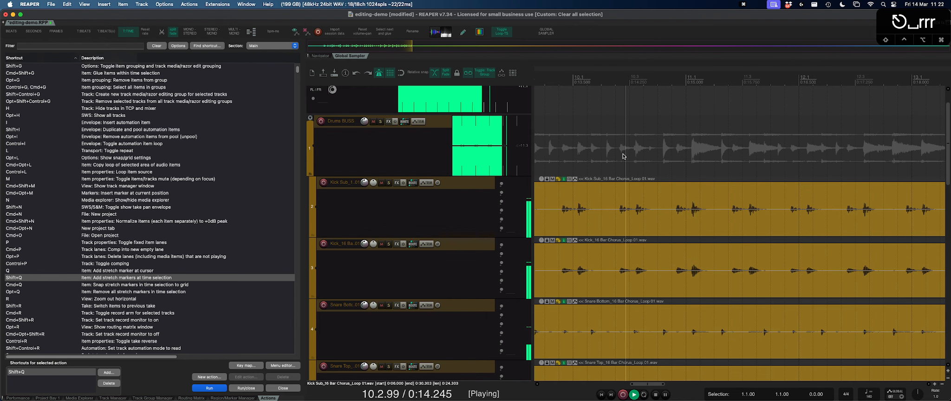
{"action": "key", "text": "alt+d"}
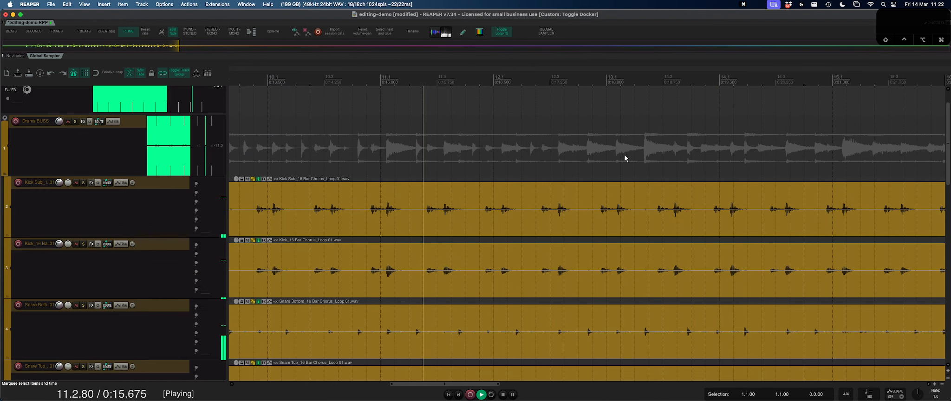
{"action": "key", "text": "space"}
Add stretch markers to the grouped drum items at the hits at 7.1.01 and 8.1.05.
{"action": "left_click", "coordinate": [573, 163]}
{"action": "left_click", "coordinate": [652, 207]}
{"action": "key", "text": "t"}
{"action": "key", "text": "t"}
{"action": "key", "text": "t"}
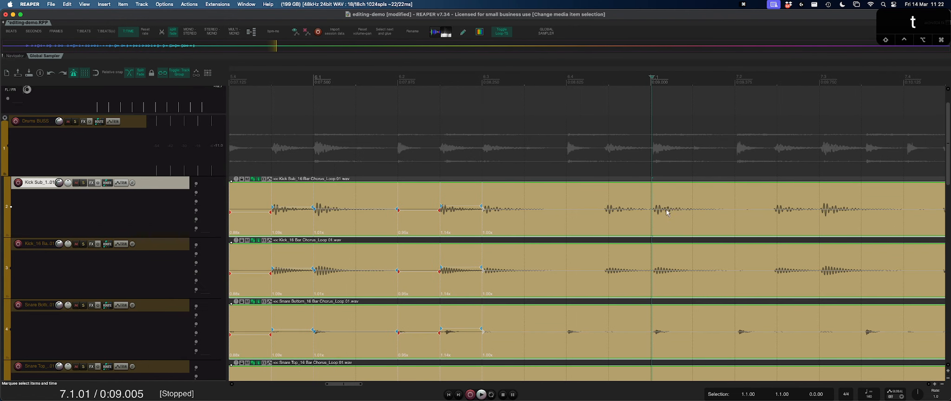
{"action": "key", "text": "q"}
{"action": "key", "text": "r"}
{"action": "key", "text": "r"}
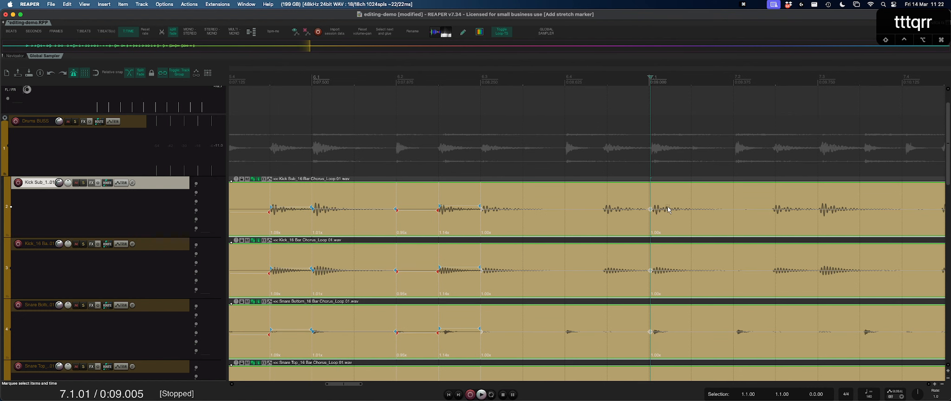
{"action": "key", "text": "2"}
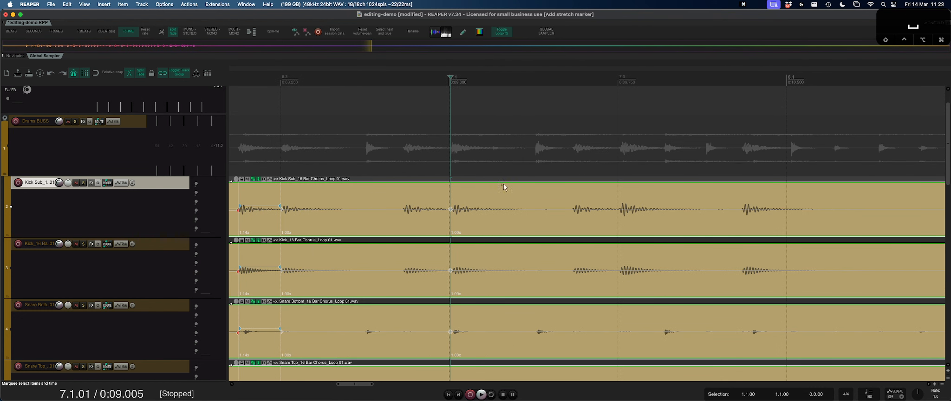
{"action": "left_click", "coordinate": [704, 202]}
{"action": "key", "text": "2"}
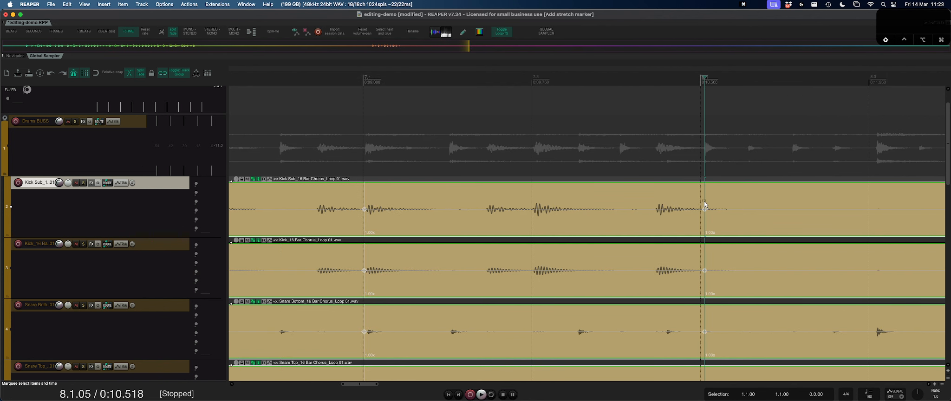
Add a stretch marker to the grouped drum items at the hit at 9.1.11.
{"action": "scroll", "coordinate": [704, 202], "scroll_direction": "right", "scroll_amount": 5}
{"action": "left_click", "coordinate": [781, 202]}
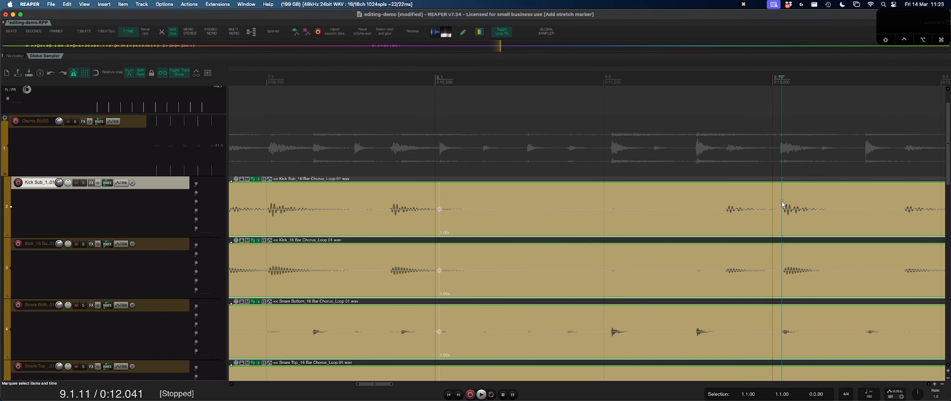
{"action": "key", "text": "q"}
Make a time selection from 6.4.48 to 9.2.33 over the drum items, and snap its stretch markers to the grid.
{"action": "key", "text": "r"}
{"action": "key", "text": "r"}
{"action": "key", "text": "r"}
{"action": "left_click_drag", "start_coordinate": [830, 205], "coordinate": [431, 208]}
{"action": "key", "text": "super+q"}
Clear the time and item selection, and play back the snapped drums from 6.3.27 before stopping.
{"action": "left_click", "coordinate": [381, 149]}
{"action": "key", "text": "Escape"}
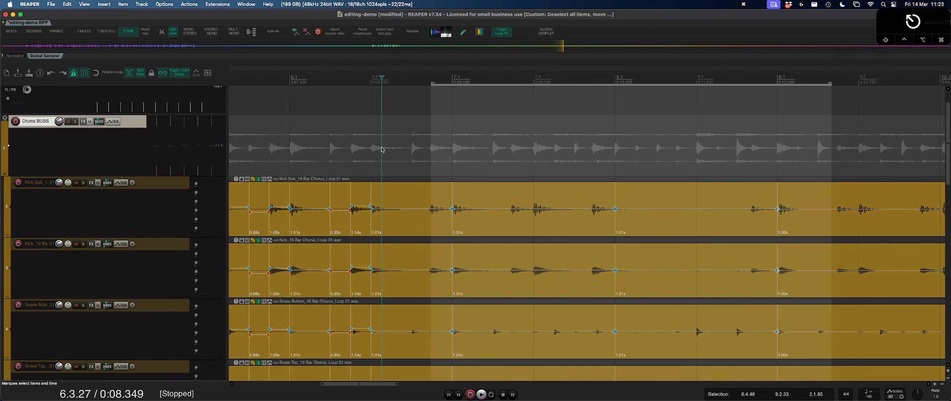
{"action": "key", "text": "space"}
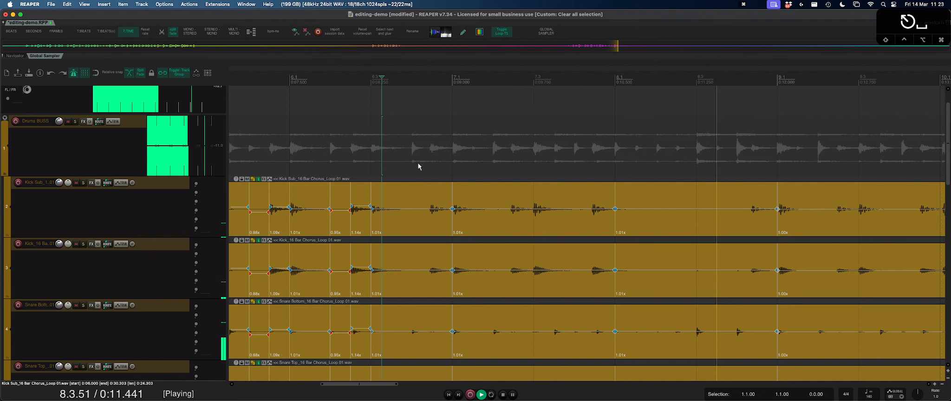
{"action": "key", "text": "space"}
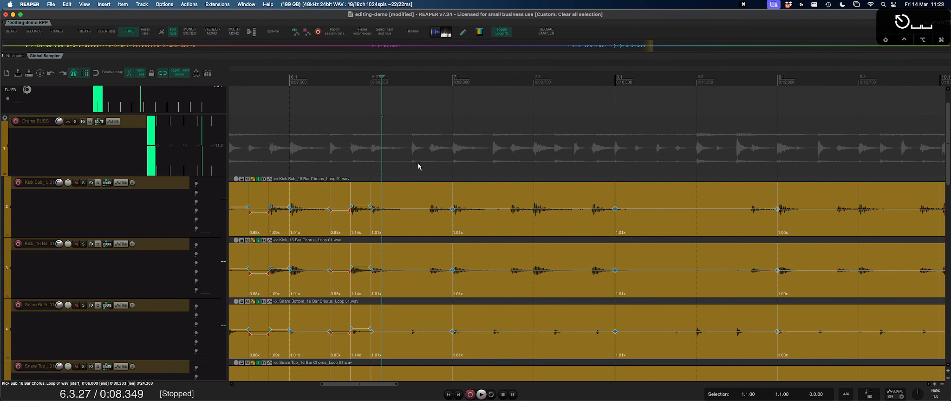
Place the edit cursor at 9.1.98 on the grouped drum items, just before the hit at 9.2.
{"action": "scroll", "coordinate": [719, 244], "scroll_direction": "right", "scroll_amount": 3}
{"action": "scroll", "coordinate": [719, 244], "scroll_direction": "right", "scroll_amount": 10}
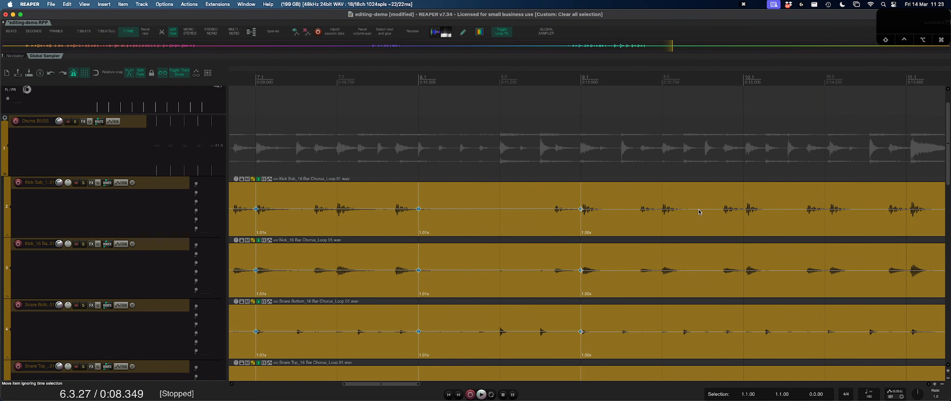
{"action": "left_click", "coordinate": [635, 202]}
{"action": "key", "text": "t"}
{"action": "key", "text": "t"}
{"action": "key", "text": "t"}
{"action": "key", "text": "t"}
{"action": "key", "text": "t"}
{"action": "left_click", "coordinate": [607, 200]}
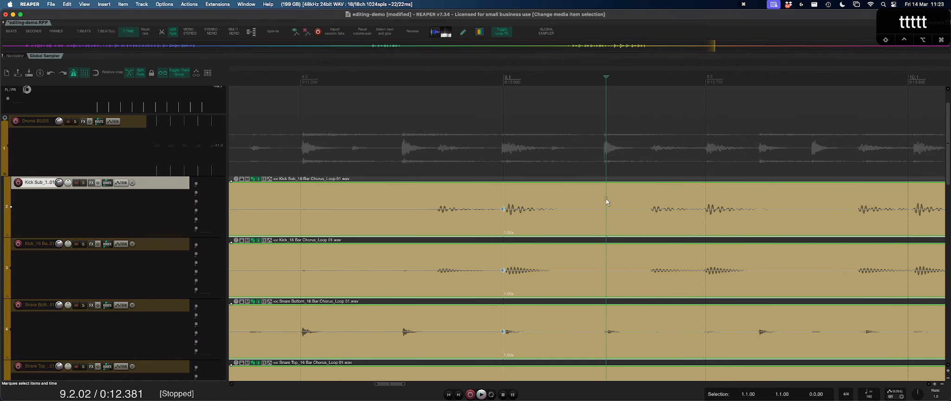
{"action": "key", "text": "4"}
{"action": "key", "text": "t"}
{"action": "key", "text": "t"}
{"action": "left_click", "coordinate": [603, 194]}
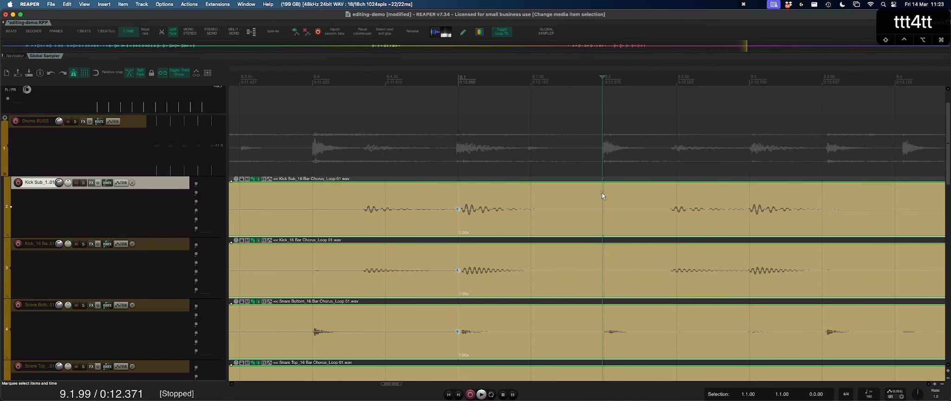
{"action": "key", "text": "t"}
{"action": "key", "text": "t"}
{"action": "key", "text": "t"}
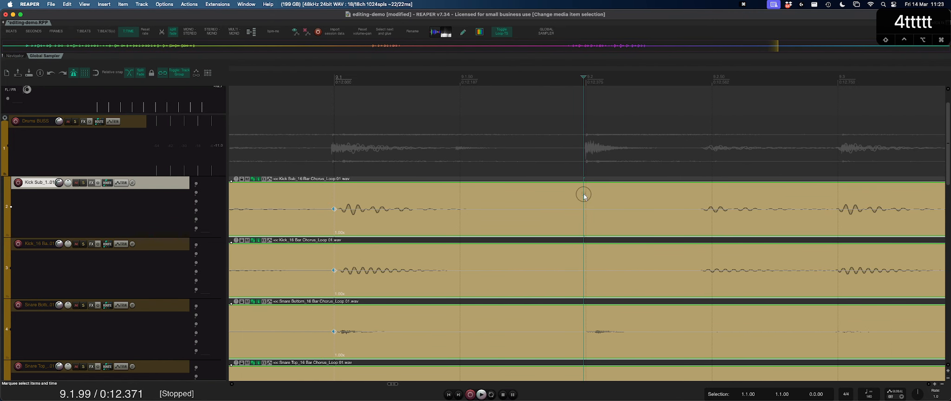
{"action": "left_click", "coordinate": [581, 197]}
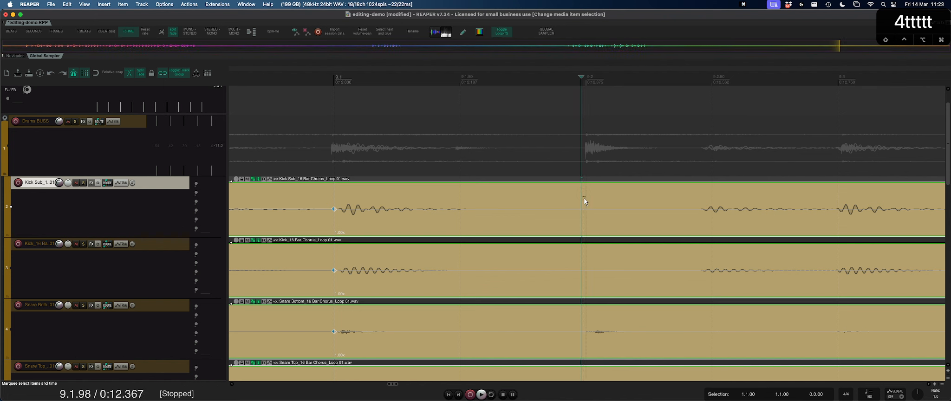
Split the grouped drum items at 9.1.47, and try moving the edge between the two parts to 9.1.49.
{"action": "left_click", "coordinate": [454, 199]}
{"action": "left_click", "coordinate": [451, 199]}
{"action": "scroll", "coordinate": [452, 199], "scroll_direction": "up", "scroll_amount": 2}
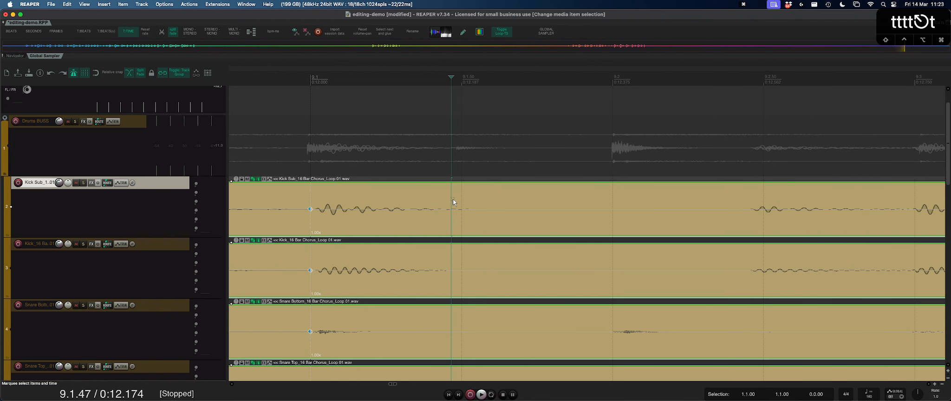
{"action": "key", "text": "s"}
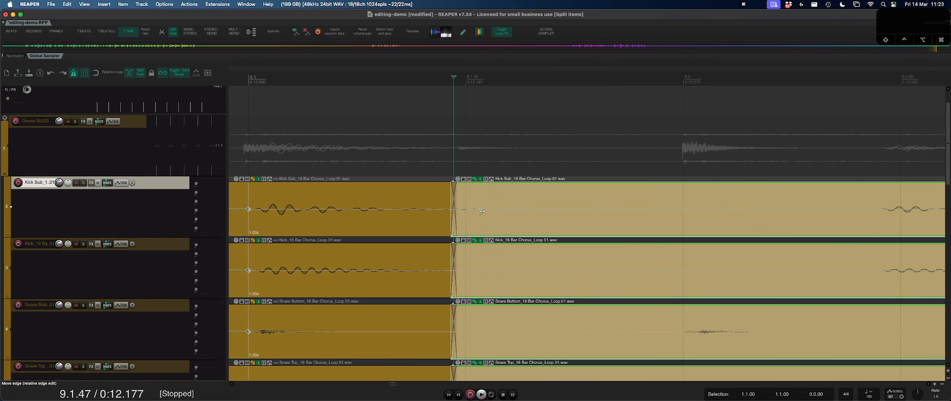
{"action": "left_click_drag", "start_coordinate": [474, 228], "coordinate": [487, 231]}
{"action": "left_click_drag", "start_coordinate": [640, 210], "coordinate": [646, 210]}
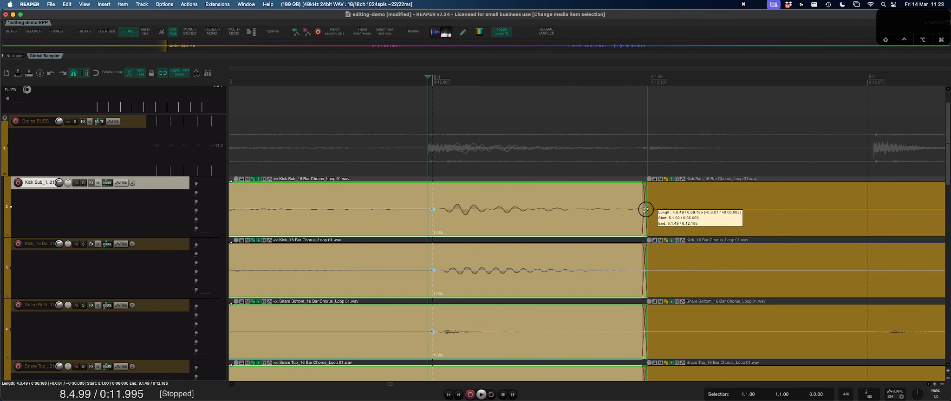
Try sliding the crossfade between the split drum items slightly along the timeline.
{"action": "left_click", "coordinate": [643, 151]}
{"action": "key", "text": "t"}
{"action": "key", "text": "t"}
{"action": "key", "text": "t"}
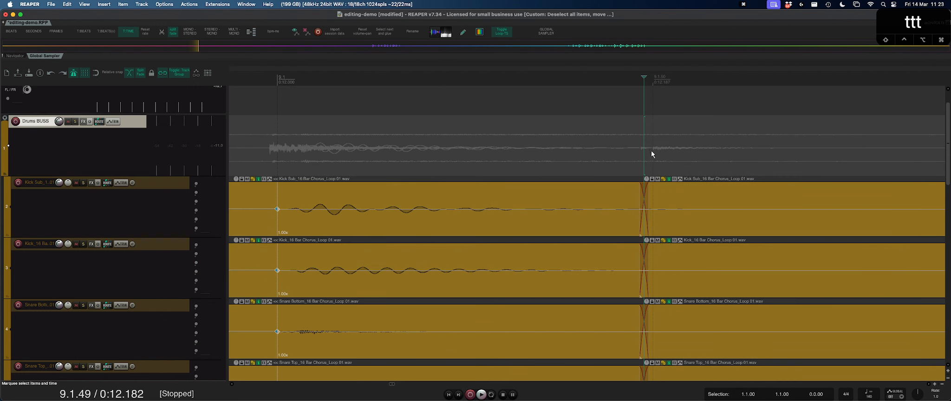
{"action": "key", "text": "t"}
{"action": "key", "text": "t"}
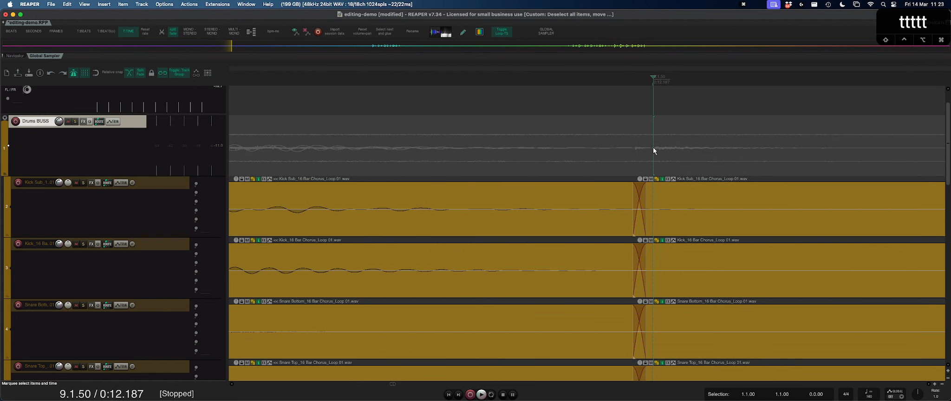
{"action": "left_click", "coordinate": [634, 146]}
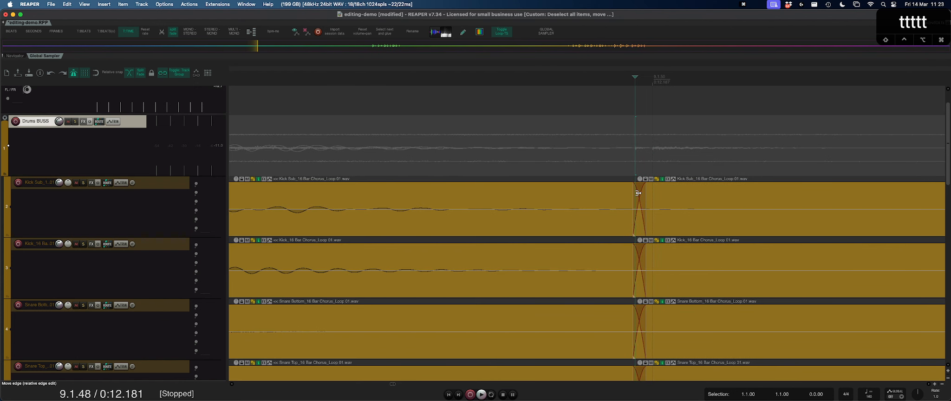
{"action": "mouse_move", "coordinate": [640, 199]}
{"action": "left_mouse_down"}
{"action": "mouse_move", "coordinate": [597, 197]}
{"action": "mouse_move", "coordinate": [642, 193]}
{"action": "left_mouse_up"}
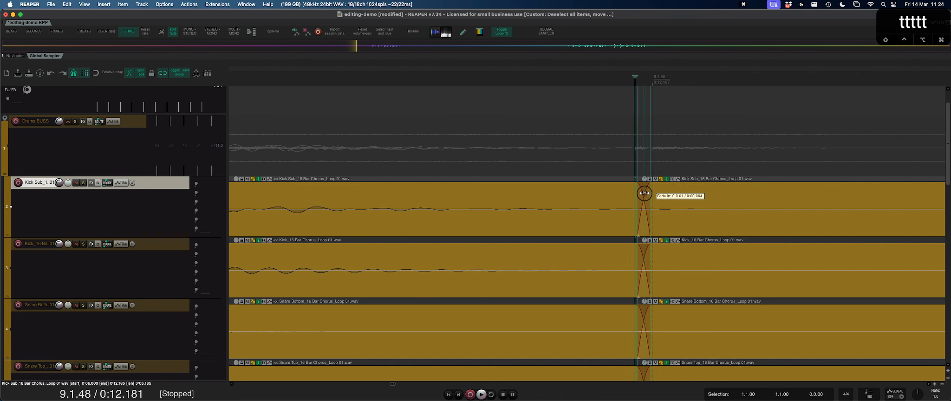
{"action": "scroll", "coordinate": [642, 193], "scroll_direction": "down", "scroll_amount": 2}
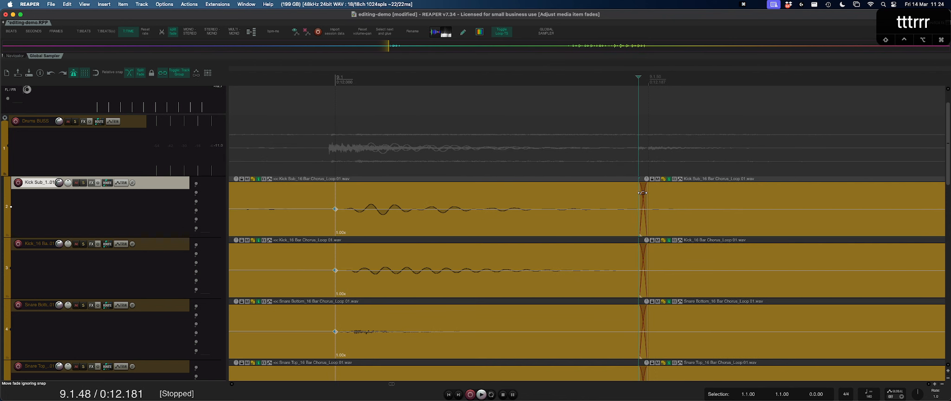
Undo the crossfade and edge adjustments together with the split of the drum items.
{"action": "left_click", "coordinate": [329, 196]}
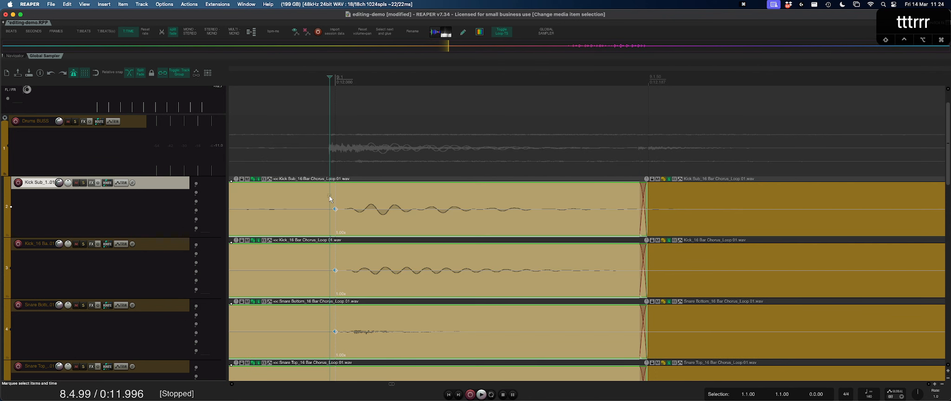
{"action": "key", "text": "super+z"}
{"action": "key", "text": "super+z"}
{"action": "key", "text": "super+z"}
{"action": "key", "text": "super+z"}
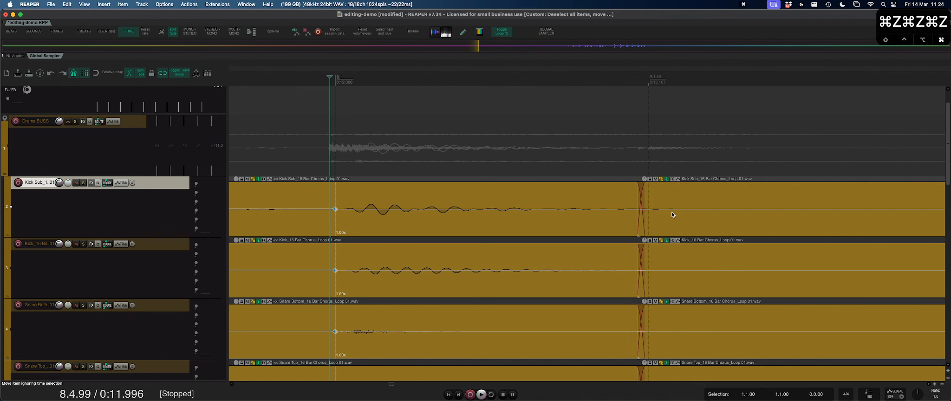
{"action": "key", "text": "super+z"}
{"action": "key", "text": "super+z"}
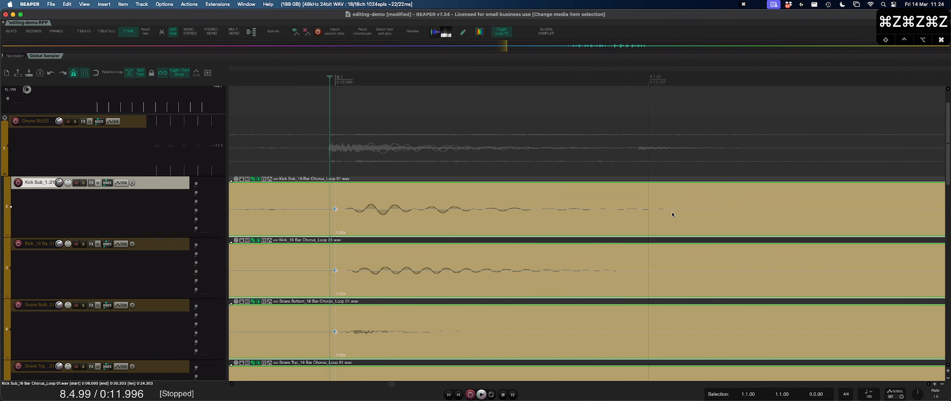
Split the grouped drum items at 9.1.47 and time-stretch the items before the split to a rate of 0.999.
{"action": "left_click", "coordinate": [634, 204]}
{"action": "left_click", "coordinate": [630, 205]}
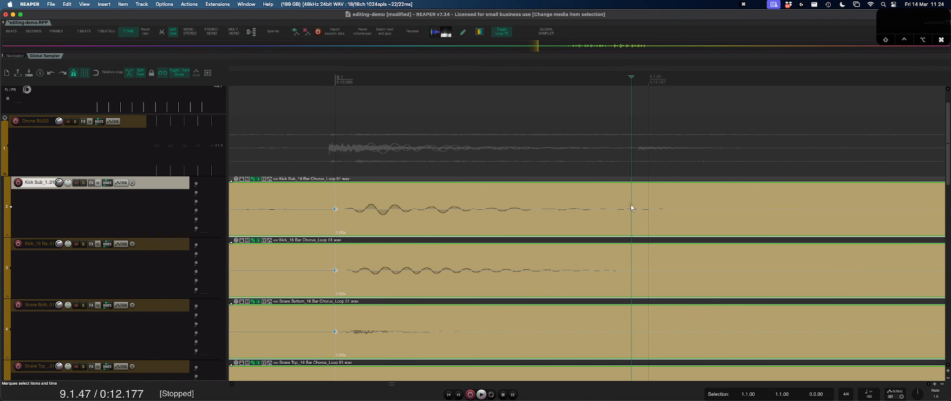
{"action": "key", "text": "s"}
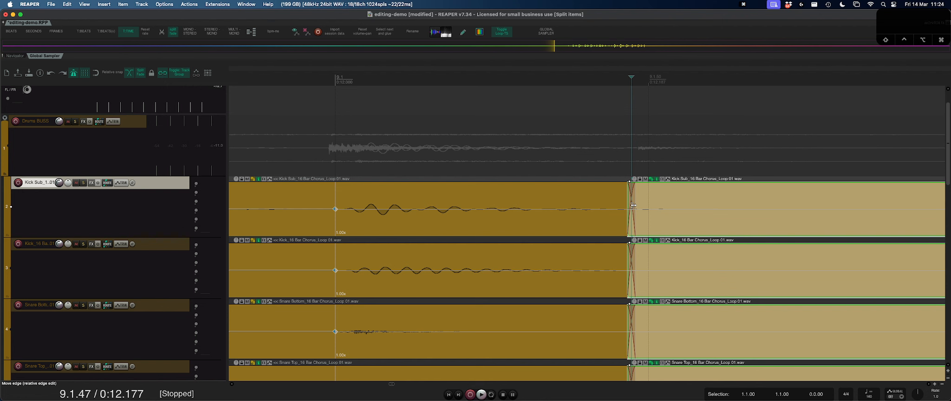
{"action": "mouse_move", "coordinate": [633, 205]}
{"action": "left_mouse_down"}
{"action": "mouse_move", "coordinate": [620, 205]}
{"action": "mouse_move", "coordinate": [628, 209]}
{"action": "left_mouse_up"}
Play back the stretched drums from 8.4.97 across the split, and stop playback.
{"action": "left_click", "coordinate": [320, 164]}
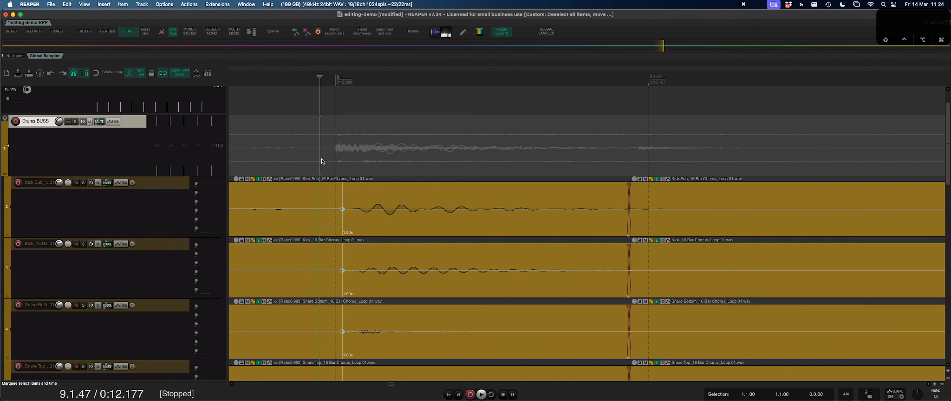
{"action": "scroll", "coordinate": [603, 191], "scroll_direction": "down", "scroll_amount": 3}
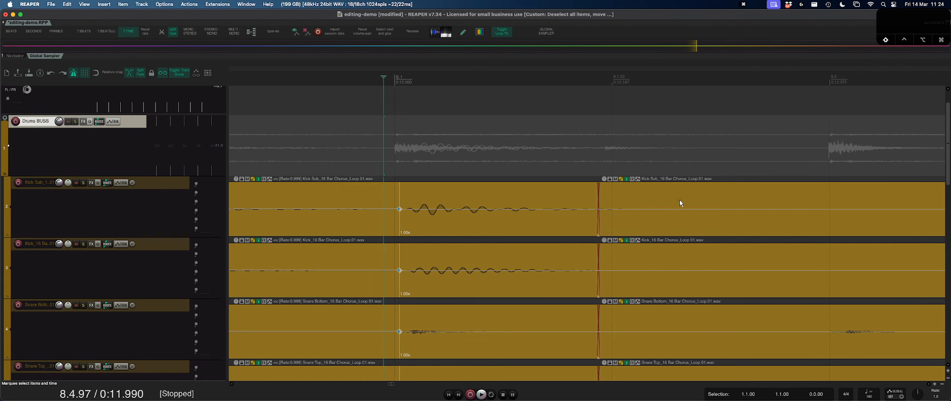
{"action": "key", "text": "space"}
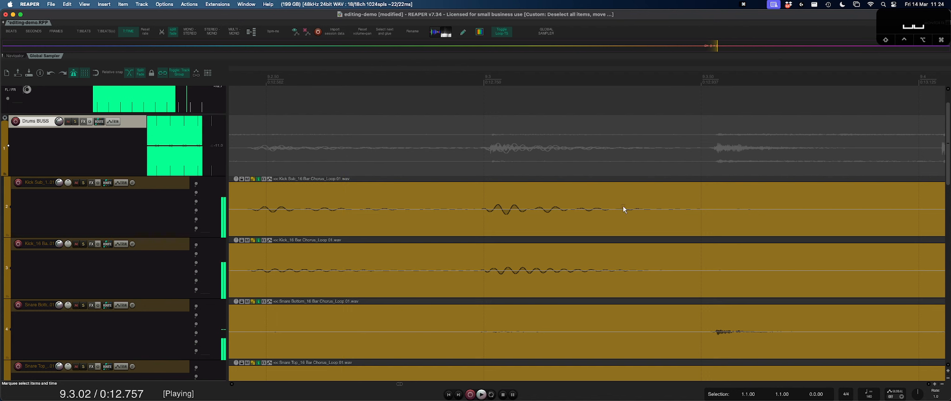
{"action": "key", "text": "space"}
Split the grouped drum items at 9.2.99 and 9.3.51, and move the last slice's hit earlier onto the 9.3.50 grid line.
{"action": "left_click", "coordinate": [479, 208]}
{"action": "key", "text": "s"}
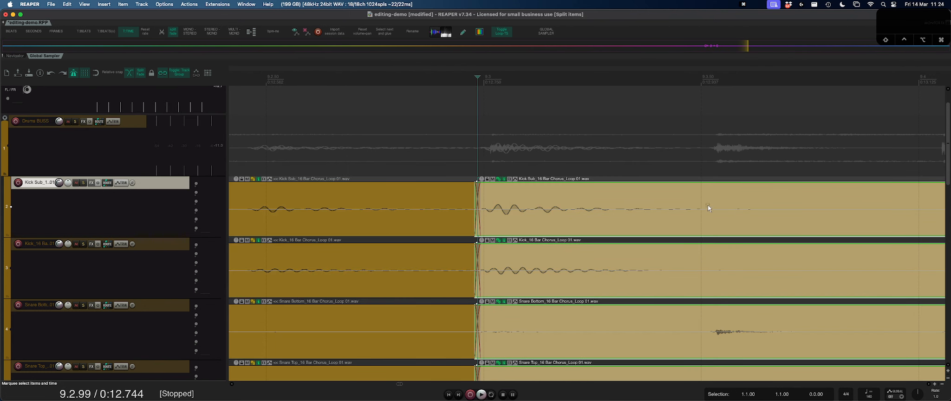
{"action": "left_click", "coordinate": [705, 203]}
{"action": "key", "text": "s"}
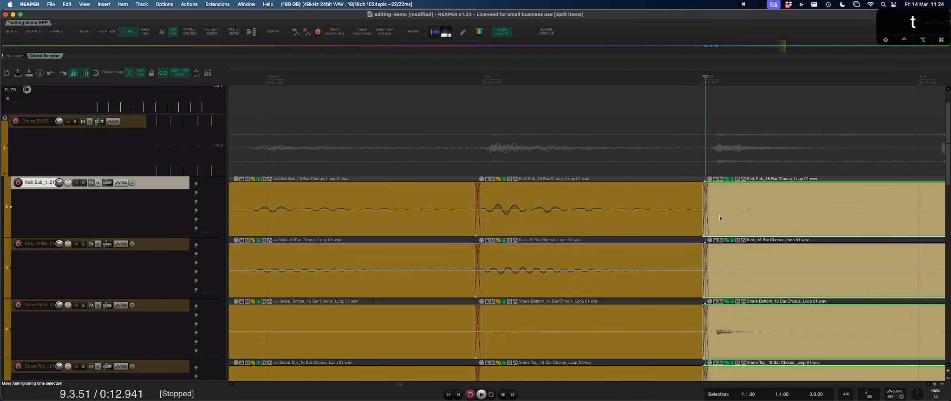
{"action": "scroll", "coordinate": [729, 221], "scroll_direction": "up", "scroll_amount": 2}
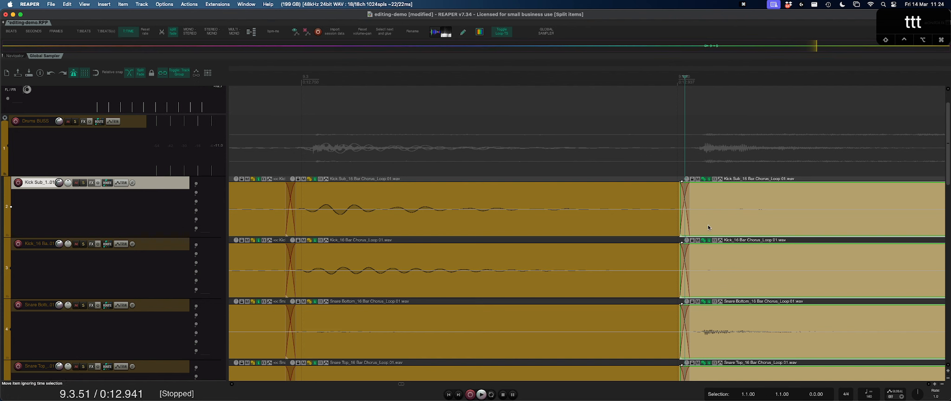
{"action": "left_click_drag", "start_coordinate": [724, 233], "coordinate": [666, 215]}
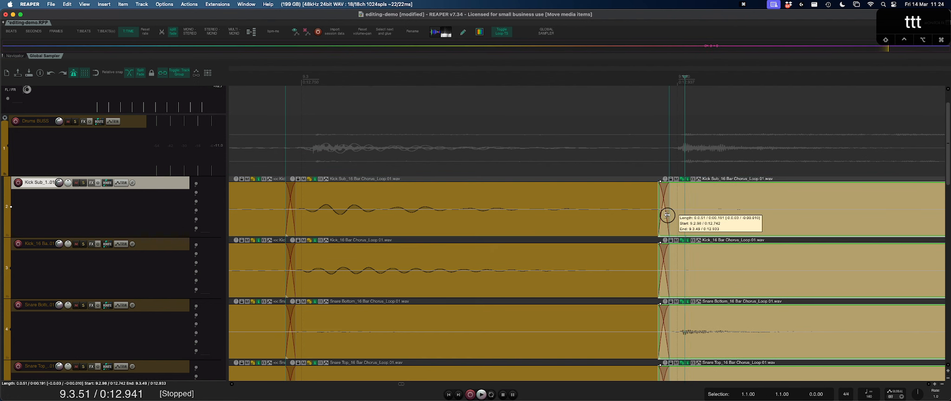
Split the grouped drum items at 9.4.02 and move the following slice's hit earlier onto the 9.4 grid line.
{"action": "scroll", "coordinate": [695, 227], "scroll_direction": "right", "scroll_amount": 10}
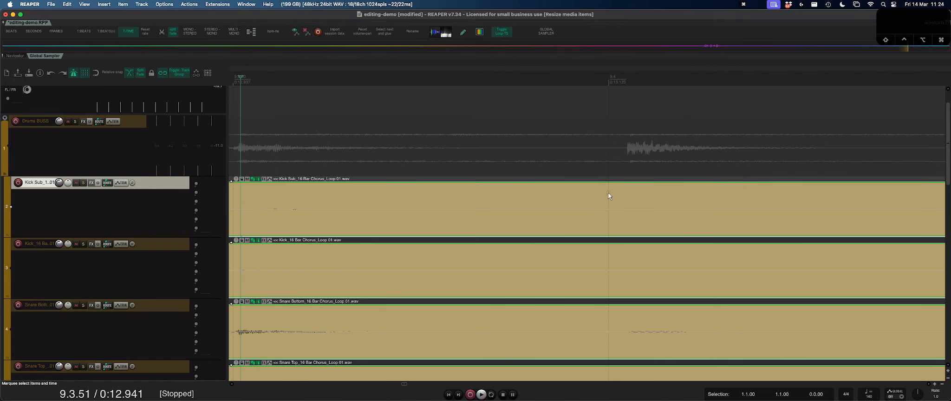
{"action": "left_click", "coordinate": [622, 193]}
{"action": "key", "text": "s"}
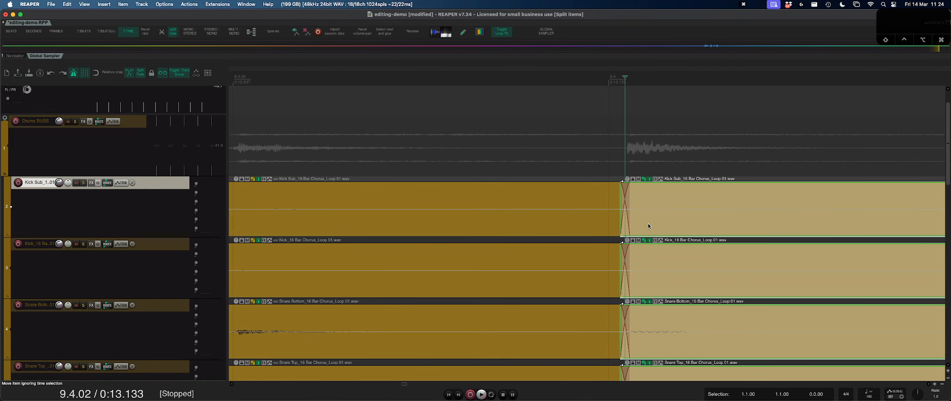
{"action": "left_click_drag", "start_coordinate": [648, 226], "coordinate": [606, 220]}
Split the grouped drum items at 9.4.44 and move the following slice's kick later onto the 9.4.50 grid line.
{"action": "scroll", "coordinate": [667, 227], "scroll_direction": "right", "scroll_amount": 10}
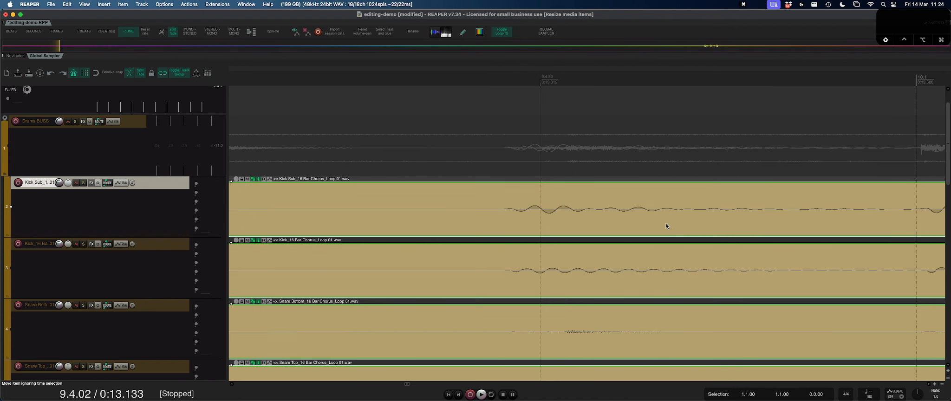
{"action": "left_click", "coordinate": [499, 201]}
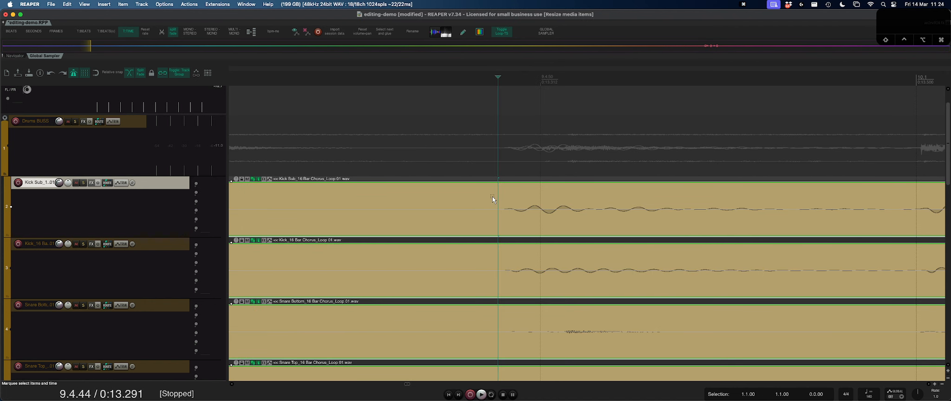
{"action": "left_click", "coordinate": [492, 196]}
{"action": "key", "text": "super+e"}
{"action": "left_click_drag", "start_coordinate": [524, 229], "coordinate": [560, 230]}
Stretch the grouped drum slice starting at 9.4 to close the gap before the slice at 9.4.50.
{"action": "scroll", "coordinate": [526, 215], "scroll_direction": "left", "scroll_amount": 8}
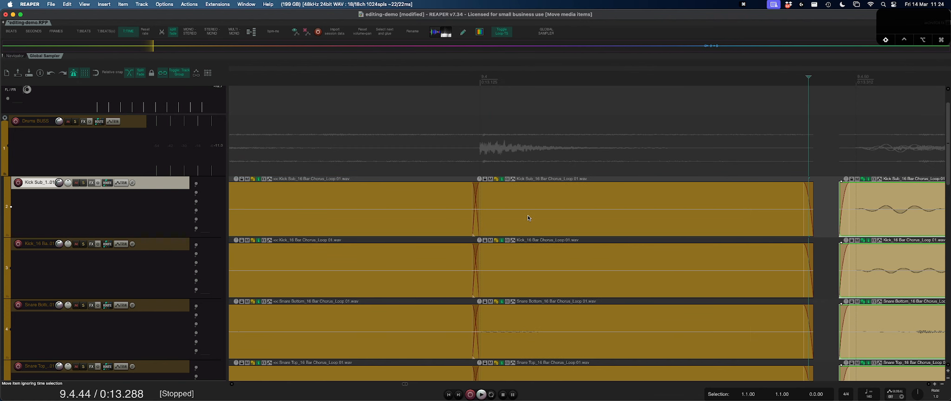
{"action": "left_click", "coordinate": [527, 214]}
{"action": "scroll", "coordinate": [709, 219], "scroll_direction": "right", "scroll_amount": 5}
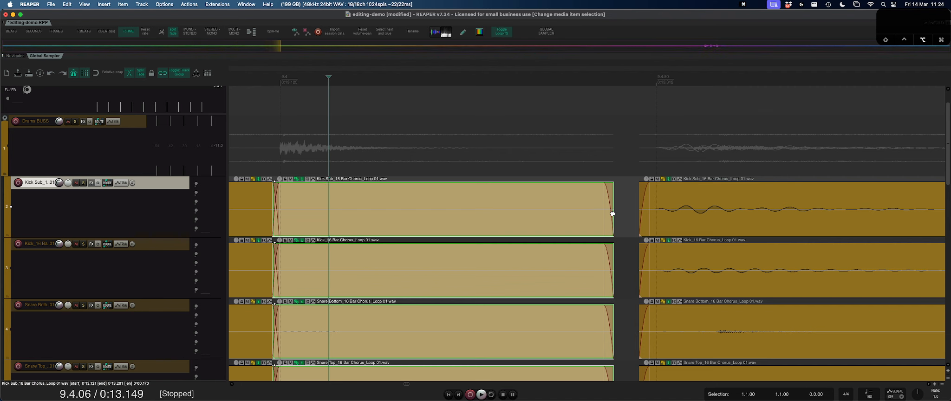
{"action": "left_click_drag", "start_coordinate": [612, 202], "coordinate": [642, 203]}
{"action": "scroll", "coordinate": [694, 224], "scroll_direction": "right", "scroll_amount": 5}
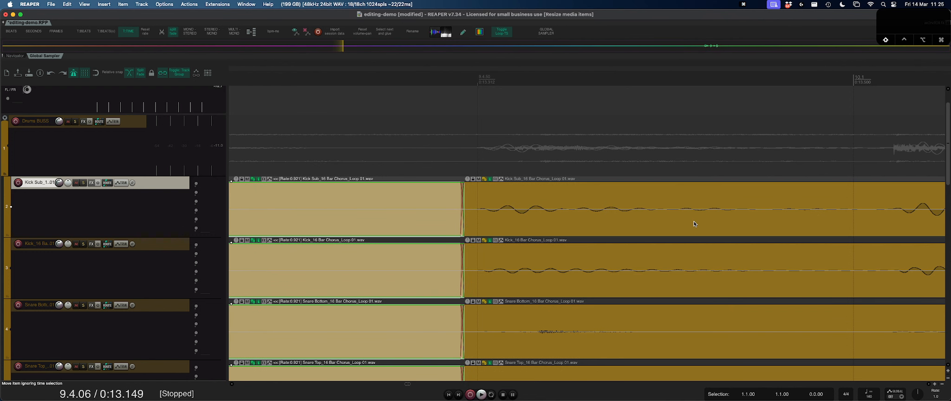
Split the grouped drum items at 9.4.98 and slip the following slice's contents earlier so the kick lands on the 10.1 grid line.
{"action": "scroll", "coordinate": [686, 222], "scroll_direction": "right", "scroll_amount": 5}
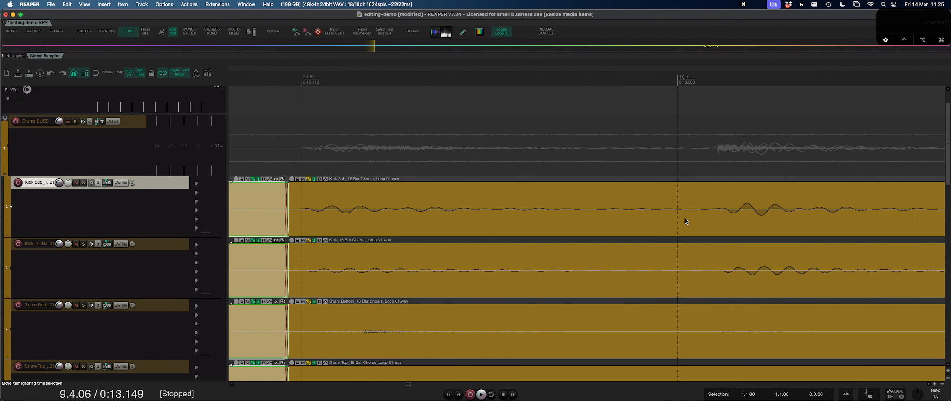
{"action": "left_click", "coordinate": [669, 198]}
{"action": "left_click", "coordinate": [662, 194]}
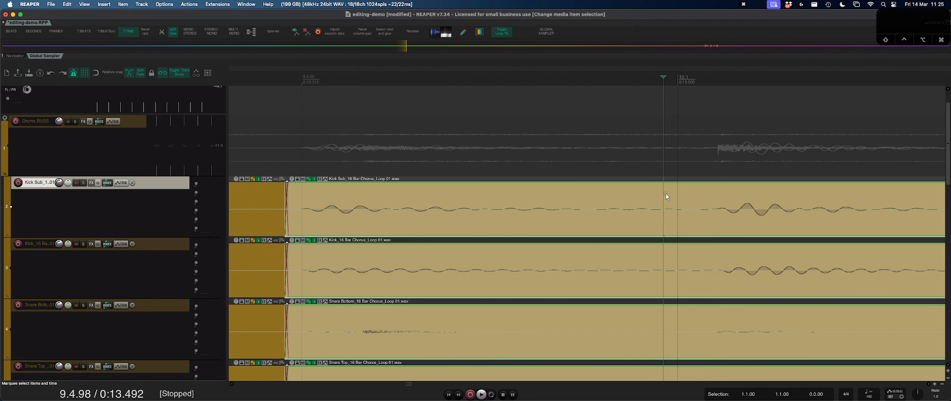
{"action": "key", "text": "s"}
{"action": "key", "text": "s"}
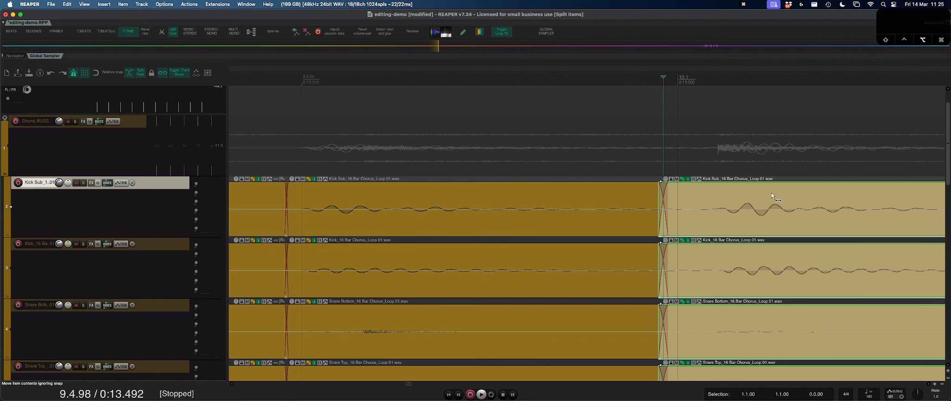
{"action": "left_click_drag", "start_coordinate": [772, 196], "coordinate": [734, 197]}
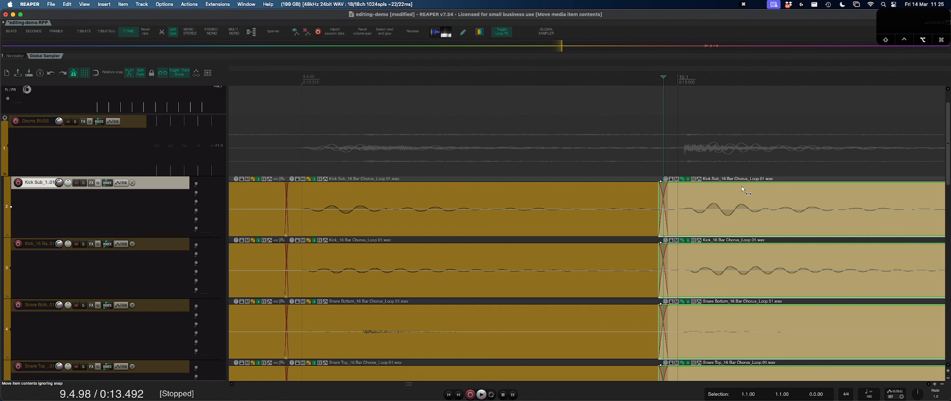
Split the grouped drum items at 10.1.47 and move the following slice's hit later onto the 10.1.50 grid line.
{"action": "scroll", "coordinate": [740, 198], "scroll_direction": "right", "scroll_amount": 3}
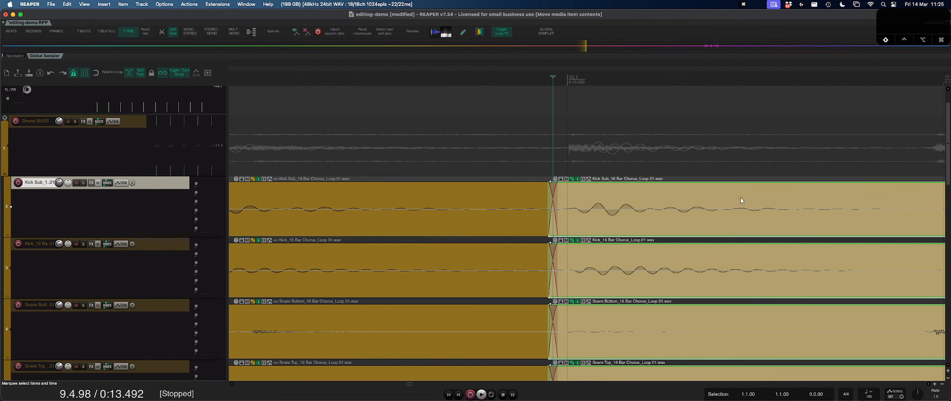
{"action": "scroll", "coordinate": [739, 198], "scroll_direction": "up", "scroll_amount": 3}
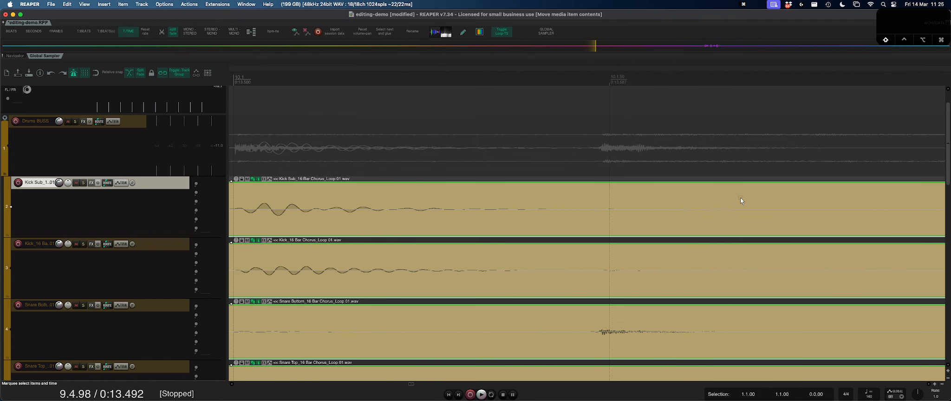
{"action": "left_click", "coordinate": [588, 191]}
{"action": "key", "text": "s"}
{"action": "left_click_drag", "start_coordinate": [633, 230], "coordinate": [640, 227]}
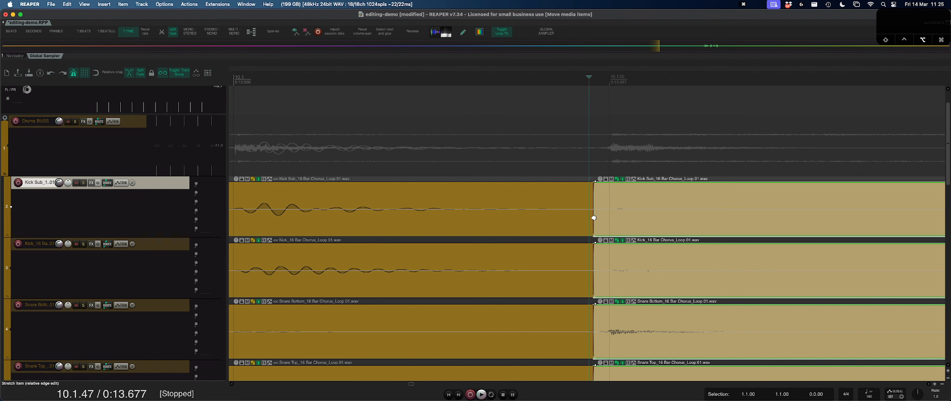
Stretch the end of the grouped slice starting near 10.1 to meet the slice moved onto 10.1.50.
{"action": "key", "text": "t"}
{"action": "key", "text": "t"}
{"action": "key", "text": "t"}
{"action": "key", "text": "t"}
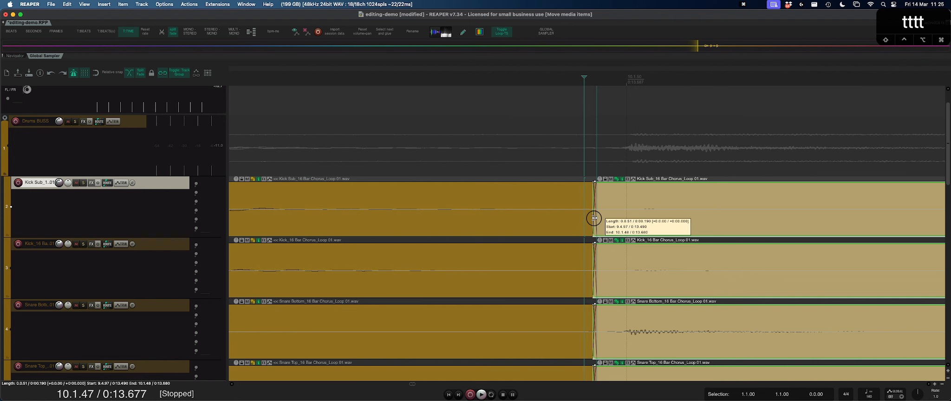
{"action": "mouse_move", "coordinate": [594, 217]}
{"action": "left_mouse_down"}
{"action": "mouse_move", "coordinate": [581, 217]}
{"action": "mouse_move", "coordinate": [600, 214]}
{"action": "left_mouse_up"}
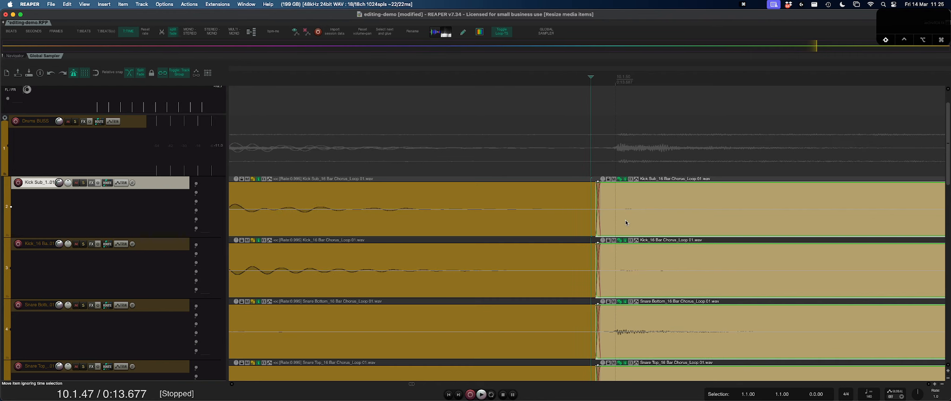
Split the grouped drum items at 10.1.99 and slip the following slice's contents earlier onto the 10.2 grid line.
{"action": "scroll", "coordinate": [624, 220], "scroll_direction": "right", "scroll_amount": 8}
{"action": "left_click", "coordinate": [687, 197]}
{"action": "key", "text": "s"}
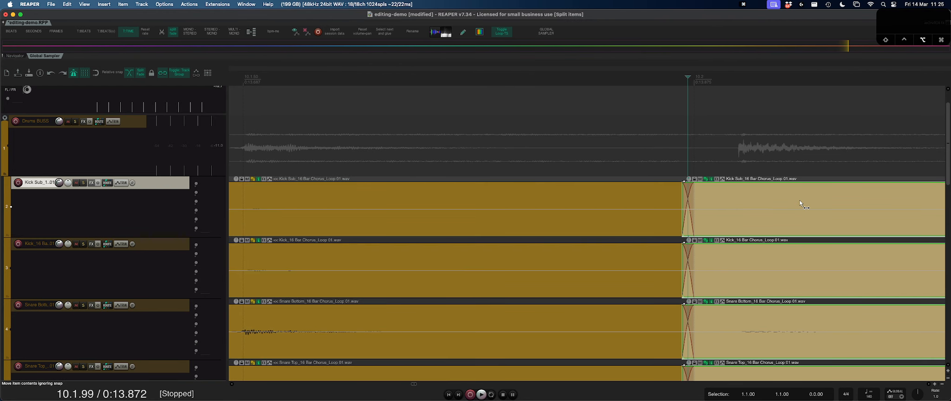
{"action": "left_click_drag", "start_coordinate": [794, 200], "coordinate": [767, 219]}
Split the grouped drum items at 10.2.44, move the following slice slightly later toward 10.2.50 and stretch the preceding slice to meet it.
{"action": "scroll", "coordinate": [755, 215], "scroll_direction": "right", "scroll_amount": 7}
{"action": "left_click", "coordinate": [740, 200]}
{"action": "key", "text": "super+e"}
{"action": "key", "text": "r"}
{"action": "key", "text": "r"}
{"action": "scroll", "coordinate": [787, 231], "scroll_direction": "down", "scroll_amount": 1}
{"action": "key", "text": "r"}
{"action": "key", "text": "r"}
{"action": "key", "text": "r"}
{"action": "scroll", "coordinate": [464, 202], "scroll_direction": "down", "scroll_amount": 5}
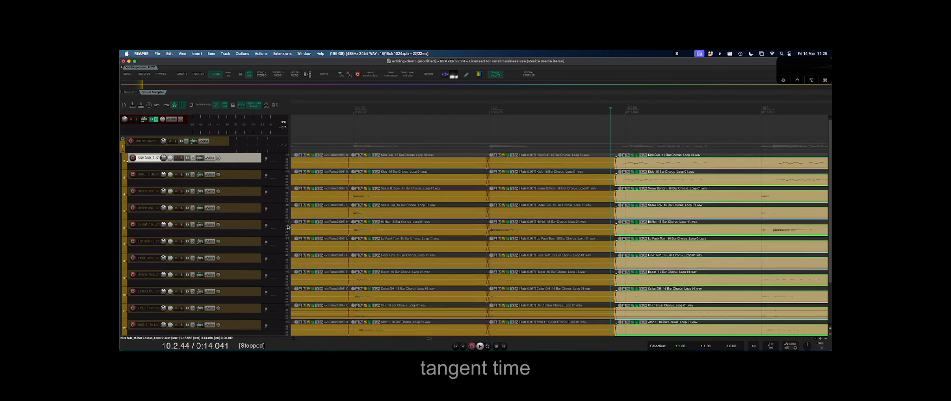
Add a new track below Drums BUSS and name it xMX Reverb 1.
{"action": "scroll", "coordinate": [287, 226], "scroll_direction": "down", "scroll_amount": 3}
{"action": "scroll", "coordinate": [248, 225], "scroll_direction": "up", "scroll_amount": 3}
{"action": "key", "text": "super+t"}
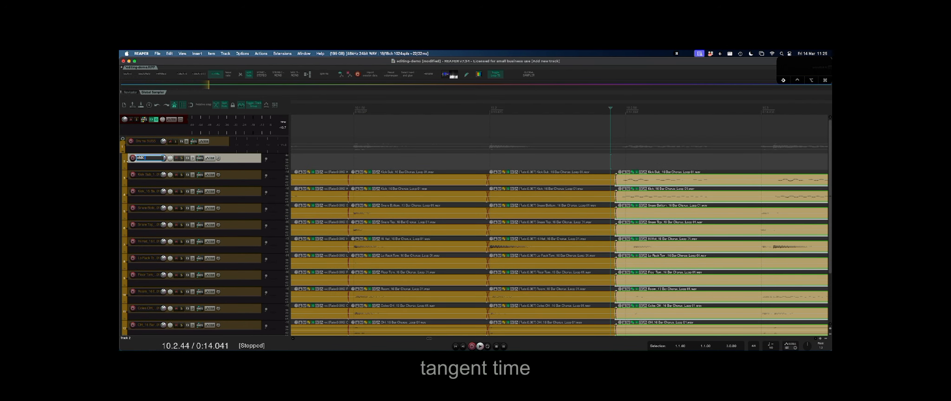
{"action": "key", "text": "Return"}
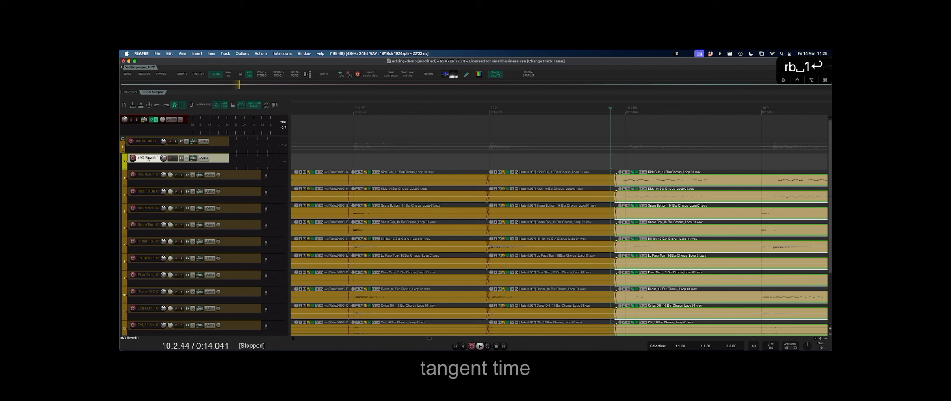
Select all drum tracks from Kick Sub to Plate Reverb and create sends from them to the xMX Reverb 1 track.
{"action": "left_click", "coordinate": [256, 183]}
{"action": "scroll", "coordinate": [251, 238], "scroll_direction": "down", "scroll_amount": 4}
{"action": "left_click", "coordinate": [246, 304], "text": "shift"}
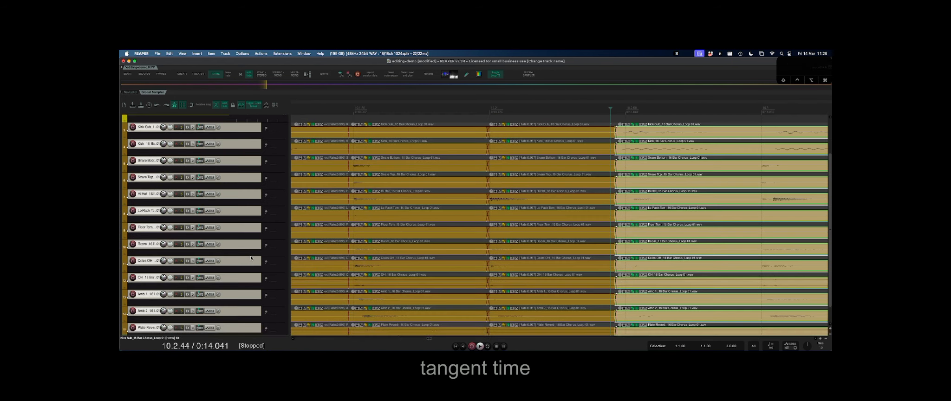
{"action": "scroll", "coordinate": [230, 206], "scroll_direction": "up", "scroll_amount": 4}
{"action": "left_click", "coordinate": [193, 159]}
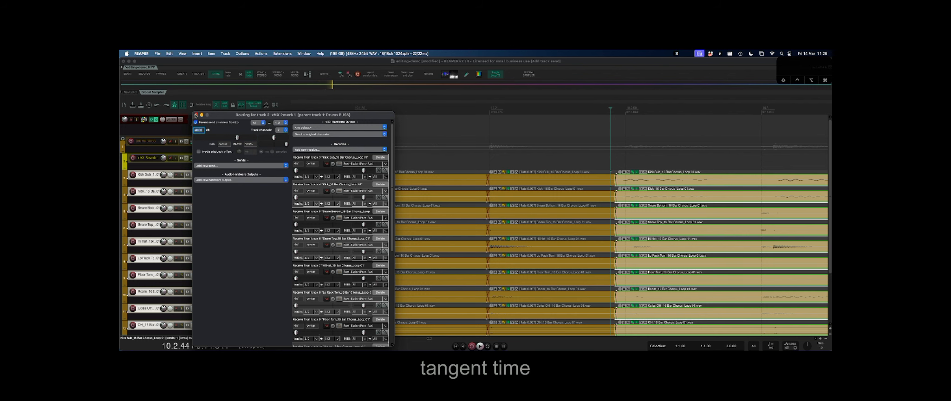
{"action": "left_click", "coordinate": [196, 114]}
View the xMX Reverb 1 sends in the mixer, undo adding the sends and hide the mixer.
{"action": "key", "text": "Tab"}
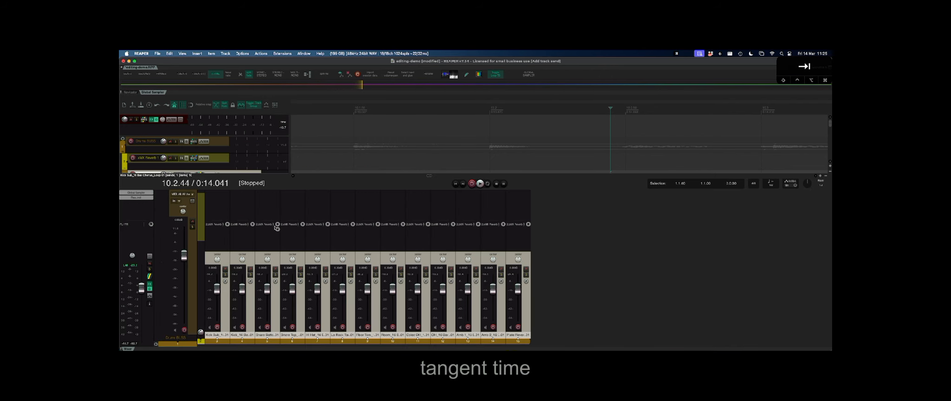
{"action": "left_click_drag", "start_coordinate": [227, 225], "coordinate": [228, 224]}
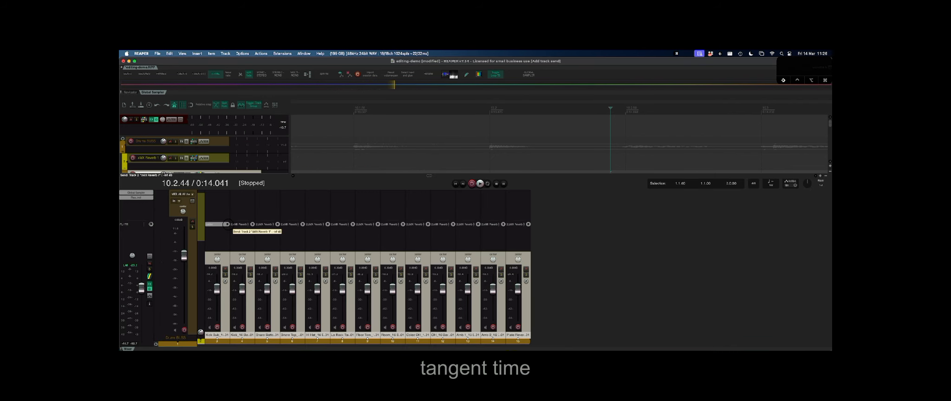
{"action": "key", "text": "super+z"}
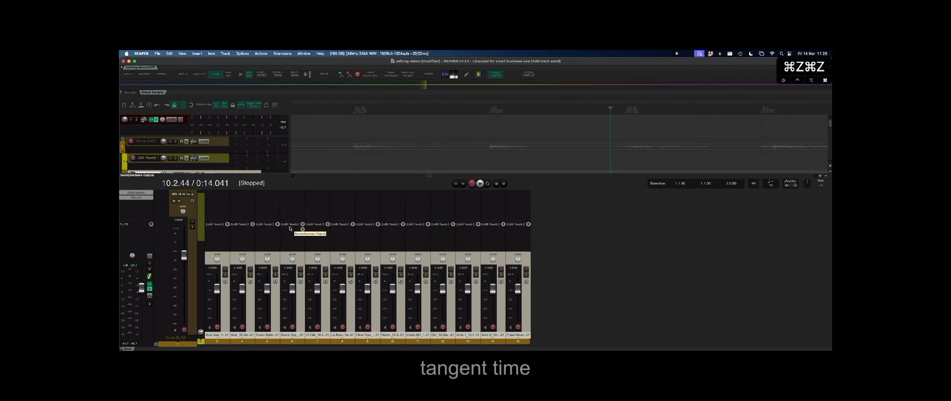
{"action": "key", "text": "super+z"}
{"action": "key", "text": "shift+Tab"}
{"action": "key", "text": "shift+Tab"}
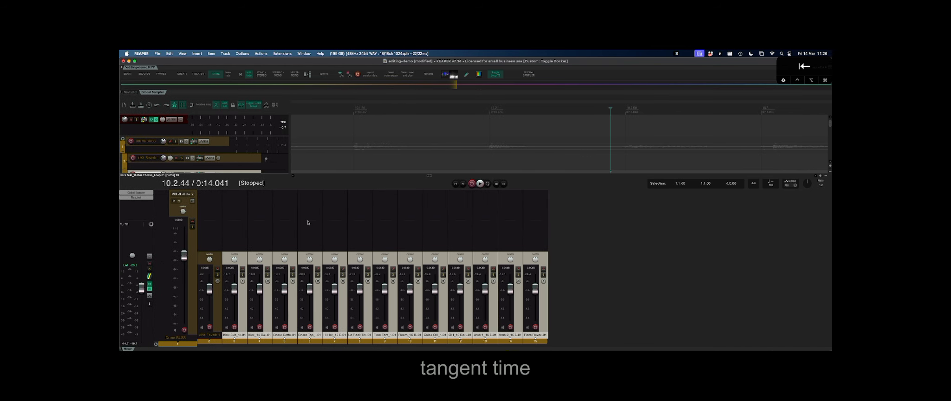
{"action": "key", "text": "Tab"}
Open the routing matrix and route every drum track from Kick Sub to Plate Reverb to xMX Reverb 1.
{"action": "left_click", "coordinate": [248, 160]}
{"action": "left_click", "coordinate": [248, 175]}
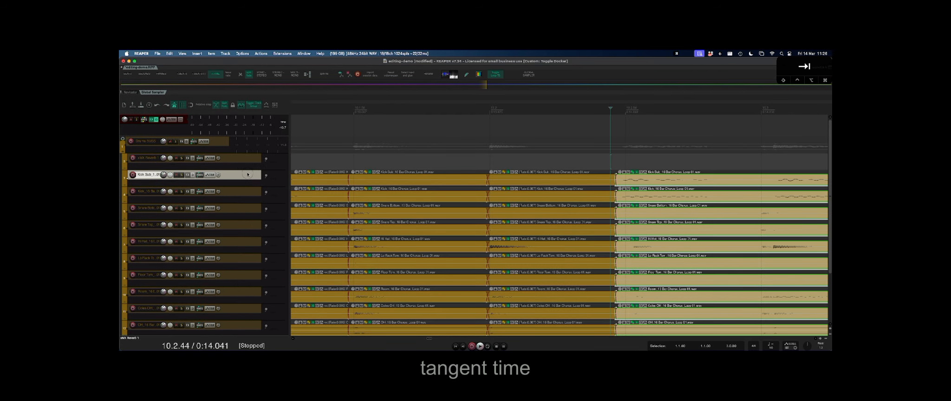
{"action": "key", "text": "shift+slash"}
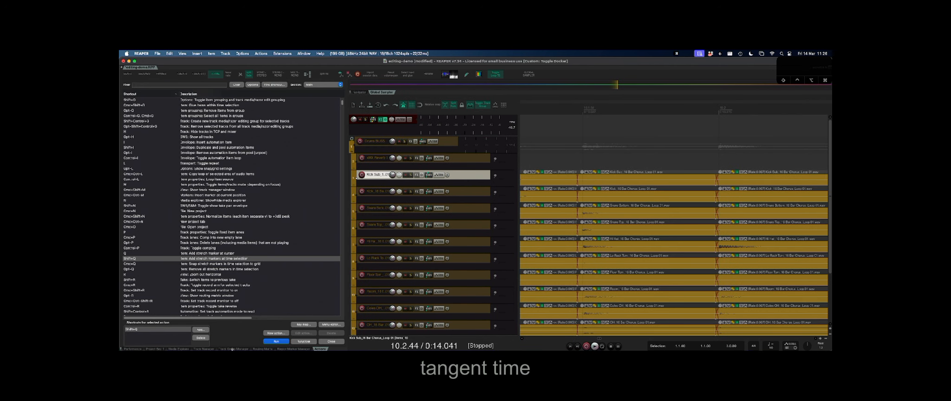
{"action": "left_click", "coordinate": [260, 349]}
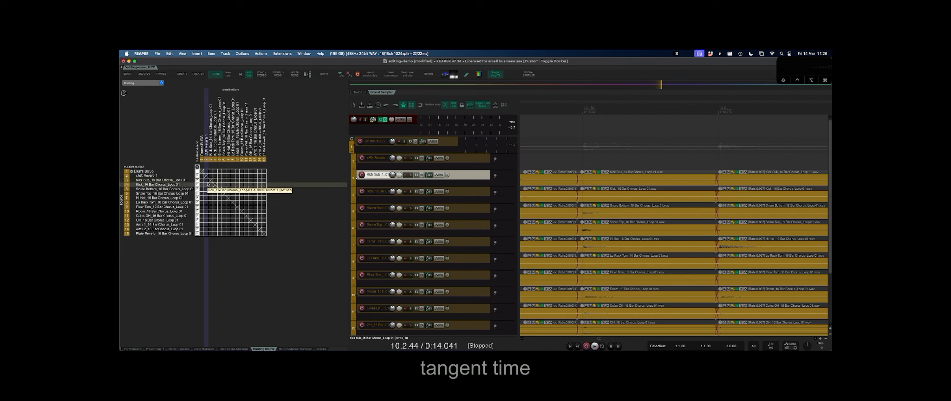
{"action": "left_click_drag", "start_coordinate": [206, 182], "coordinate": [208, 236]}
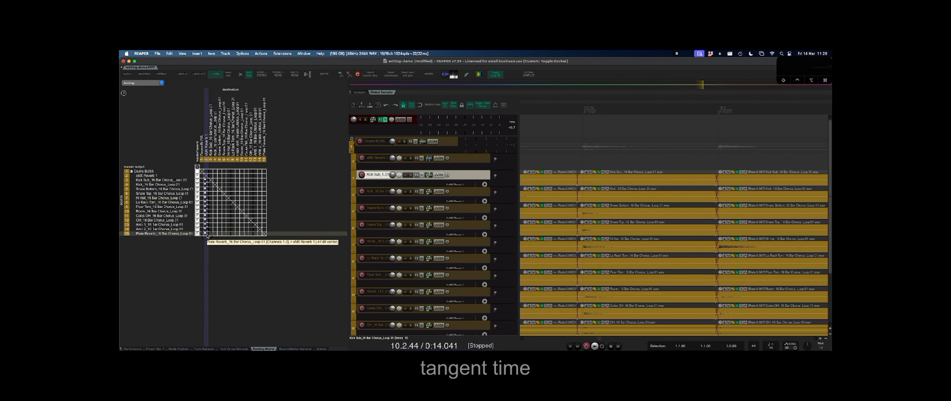
Check the new sends on the drum tracks and inspect the send controls of Snare Bottom and Kick Sub.
{"action": "scroll", "coordinate": [470, 295], "scroll_direction": "down", "scroll_amount": 5}
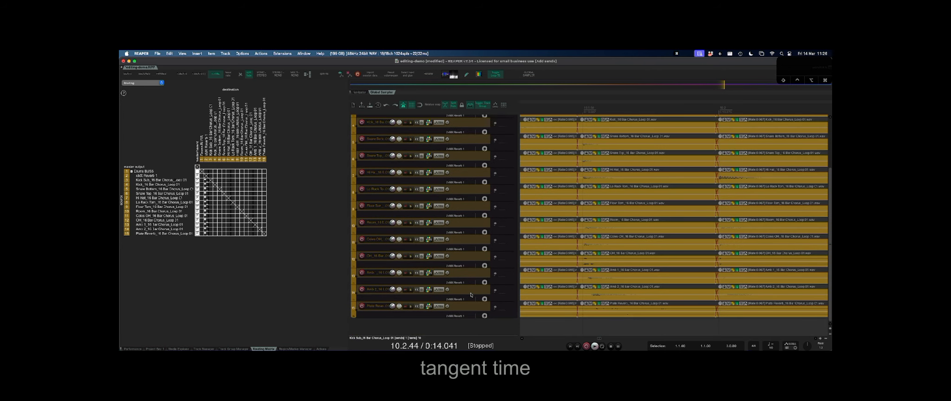
{"action": "scroll", "coordinate": [462, 306], "scroll_direction": "up", "scroll_amount": 5}
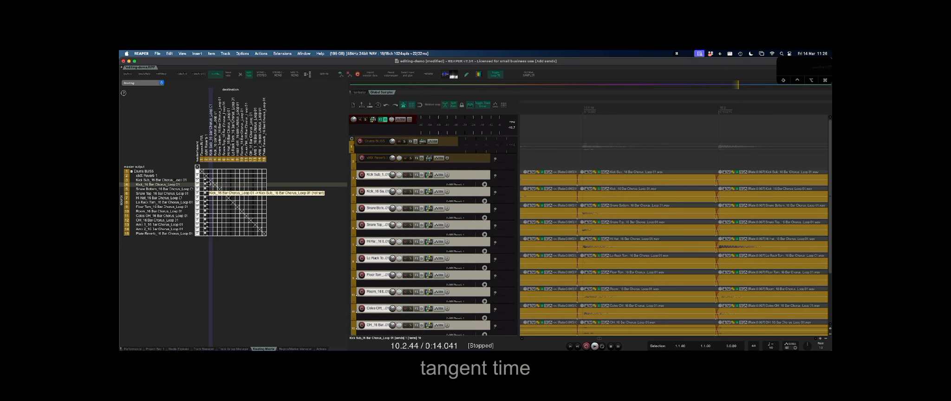
{"action": "right_click", "coordinate": [206, 180]}
{"action": "right_click", "coordinate": [206, 189]}
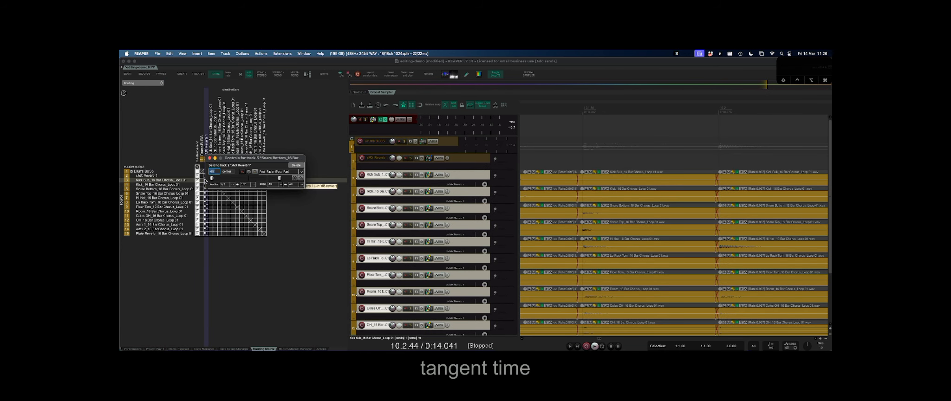
{"action": "right_click", "coordinate": [205, 181]}
{"action": "left_click", "coordinate": [209, 151]}
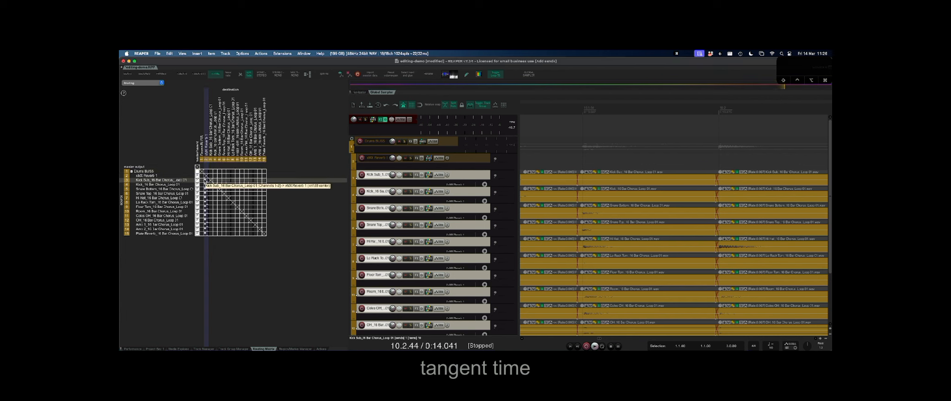
{"action": "right_click", "coordinate": [205, 180]}
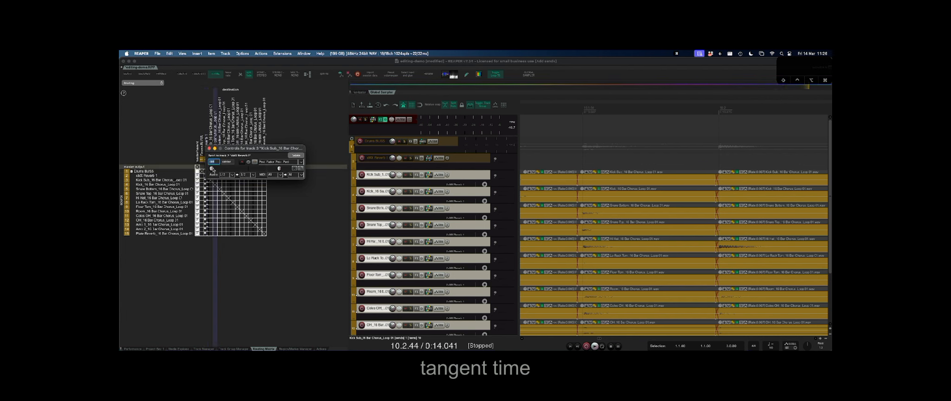
{"action": "left_click", "coordinate": [209, 148]}
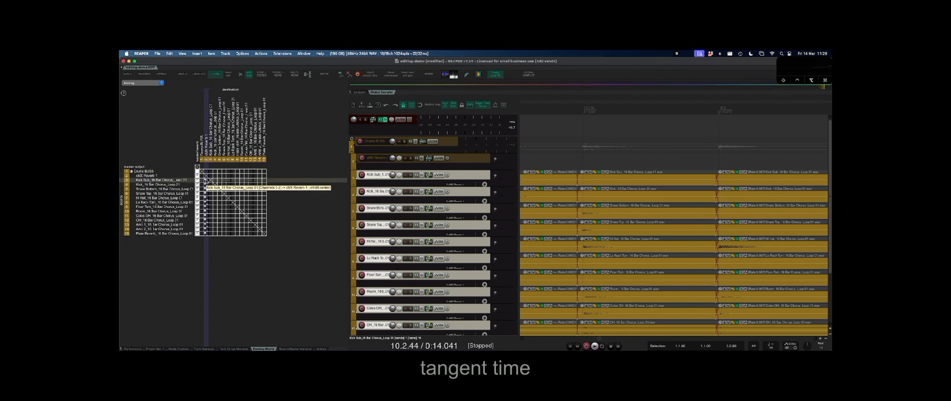
Remove all drum track sends to xMX Reverb 1 in the routing matrix and close the matrix.
{"action": "left_click_drag", "start_coordinate": [205, 181], "coordinate": [206, 234]}
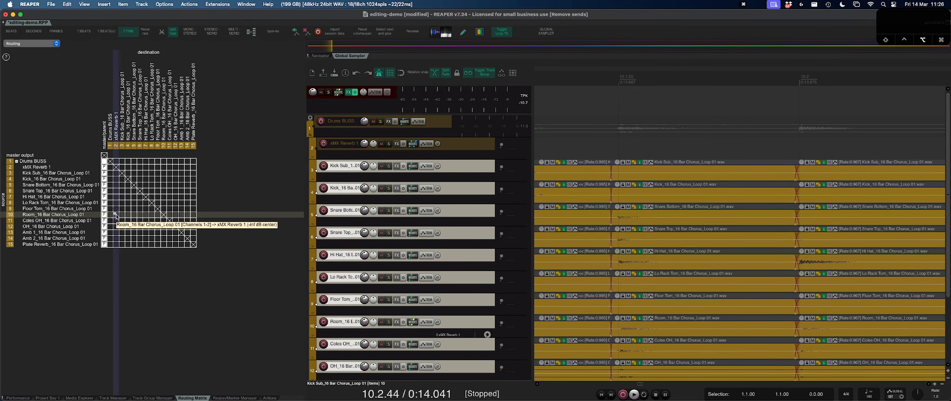
{"action": "key", "text": "shift+Tab"}
{"action": "left_click", "coordinate": [309, 130]}
Split the grouped drum items at 10.2.98, just before the kick hit at 10.3.
{"action": "key", "text": "r"}
{"action": "key", "text": "r"}
{"action": "key", "text": "r"}
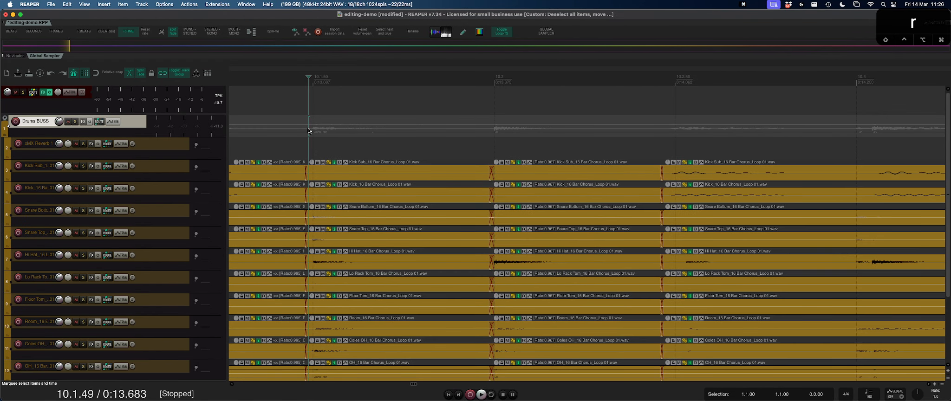
{"action": "left_click", "coordinate": [662, 169]}
{"action": "key", "text": "t"}
{"action": "key", "text": "t"}
{"action": "key", "text": "t"}
{"action": "key", "text": "t"}
{"action": "key", "text": "t"}
{"action": "key", "text": "t"}
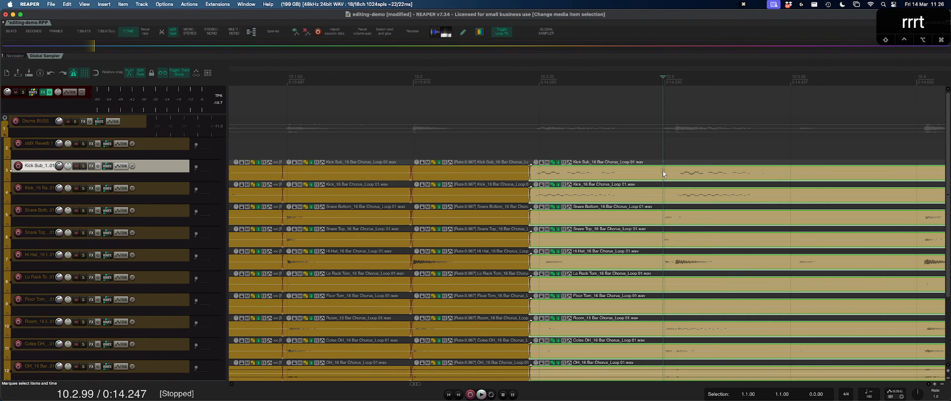
{"action": "left_click", "coordinate": [658, 177]}
{"action": "key", "text": "s"}
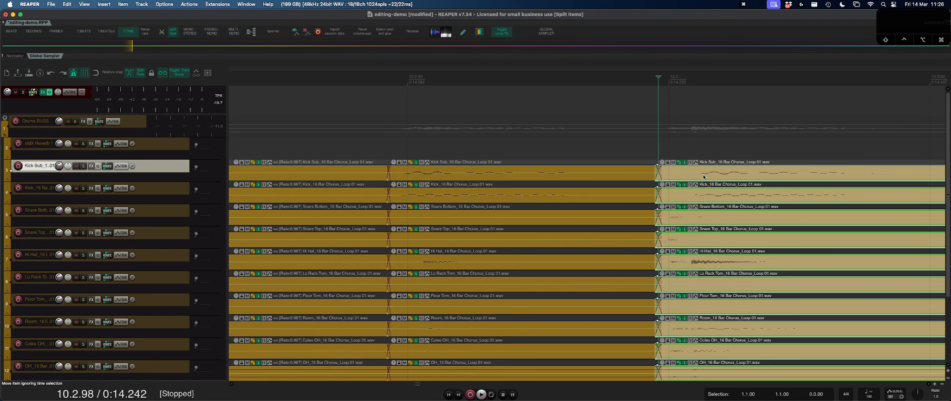
Slip the audio inside the new slices toward the 10.3 grid line and move the crossfade at the split slightly earlier.
{"action": "left_click_drag", "start_coordinate": [700, 173], "coordinate": [614, 171]}
{"action": "key", "text": "t"}
{"action": "key", "text": "t"}
{"action": "key", "text": "t"}
{"action": "key", "text": "t"}
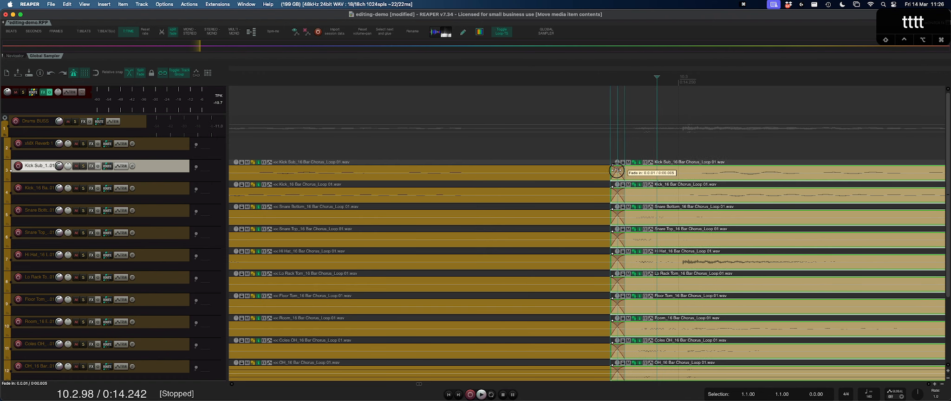
{"action": "key", "text": "r"}
{"action": "key", "text": "r"}
Split the drums at 10.3.97, move the new slices onto the 10.4 grid line and stretch the preceding slices to meet them.
{"action": "scroll", "coordinate": [681, 190], "scroll_direction": "right", "scroll_amount": 8}
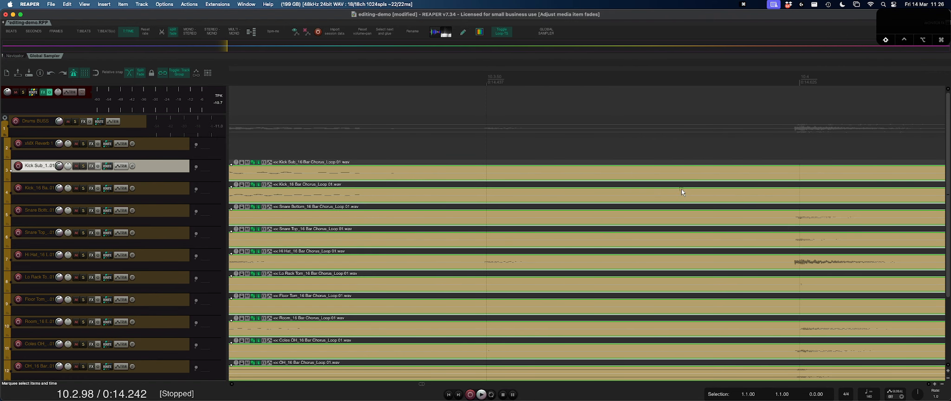
{"action": "key", "text": "s"}
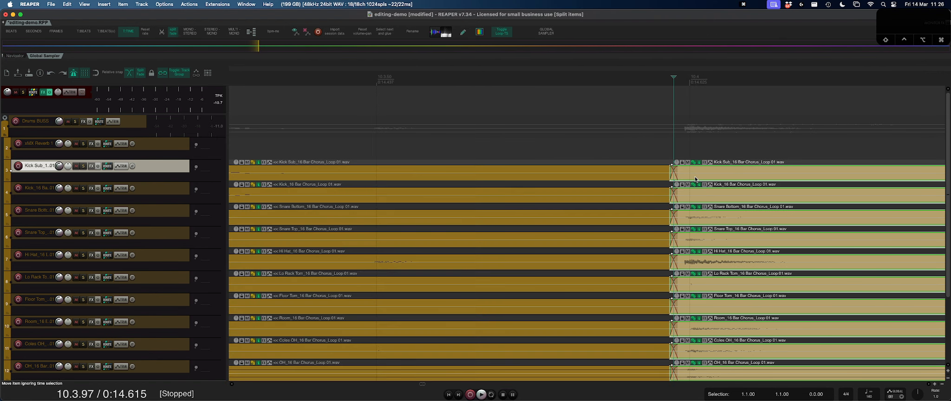
{"action": "left_click_drag", "start_coordinate": [695, 179], "coordinate": [660, 176]}
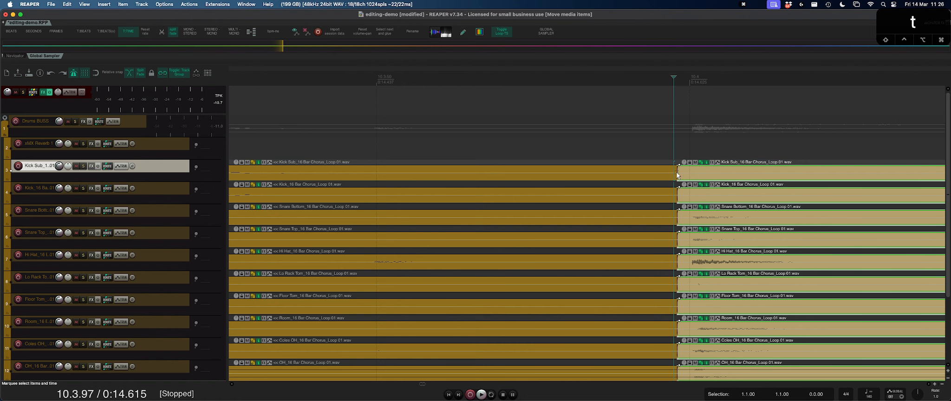
{"action": "key", "text": "t"}
{"action": "key", "text": "t"}
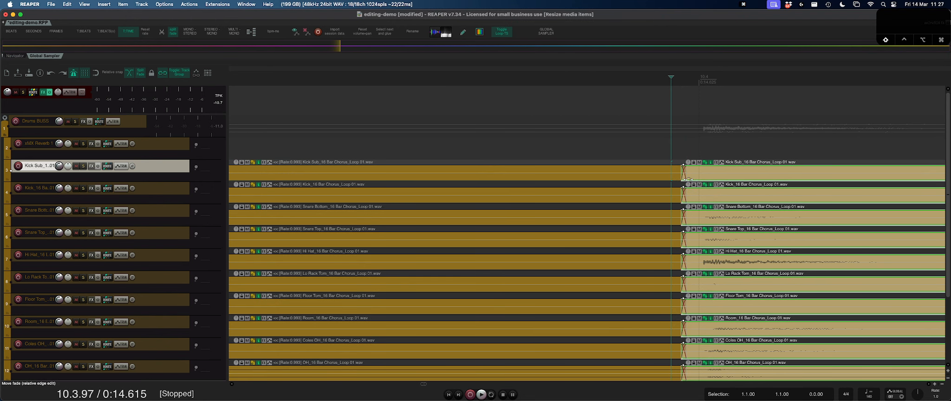
Split the drums at 10.4.46 before the kick hit and stretch the preceding slices so that hit aligns to the grid.
{"action": "scroll", "coordinate": [688, 180], "scroll_direction": "right", "scroll_amount": 10}
{"action": "left_click", "coordinate": [636, 172]}
{"action": "key", "text": "s"}
{"action": "key", "text": "f"}
{"action": "key", "text": "f"}
Split the drums at 10.4.98 and slip the new slices' audio earlier so the hit lands on 11.1.
{"action": "scroll", "coordinate": [660, 178], "scroll_direction": "right", "scroll_amount": 10}
{"action": "scroll", "coordinate": [436, 166], "scroll_direction": "left", "scroll_amount": 2}
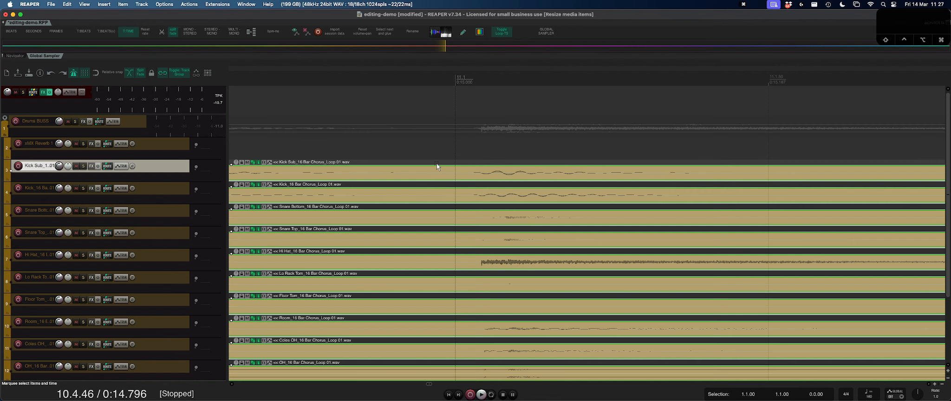
{"action": "key", "text": "s"}
{"action": "left_click_drag", "start_coordinate": [492, 169], "coordinate": [476, 167]}
{"action": "key", "text": "r"}
{"action": "key", "text": "r"}
{"action": "key", "text": "r"}
{"action": "key", "text": "r"}
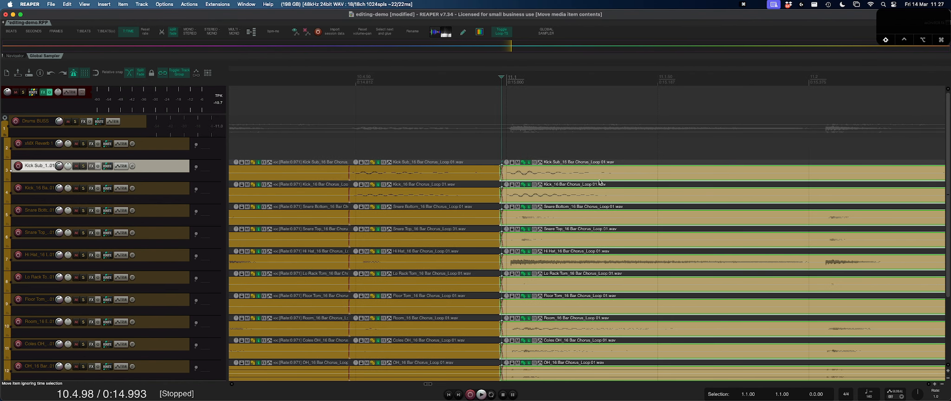
Split the drums at 11.1.98 and slip the new slices' audio earlier so the hit lands on 11.2.
{"action": "scroll", "coordinate": [599, 182], "scroll_direction": "right", "scroll_amount": 6}
{"action": "left_click", "coordinate": [448, 172]}
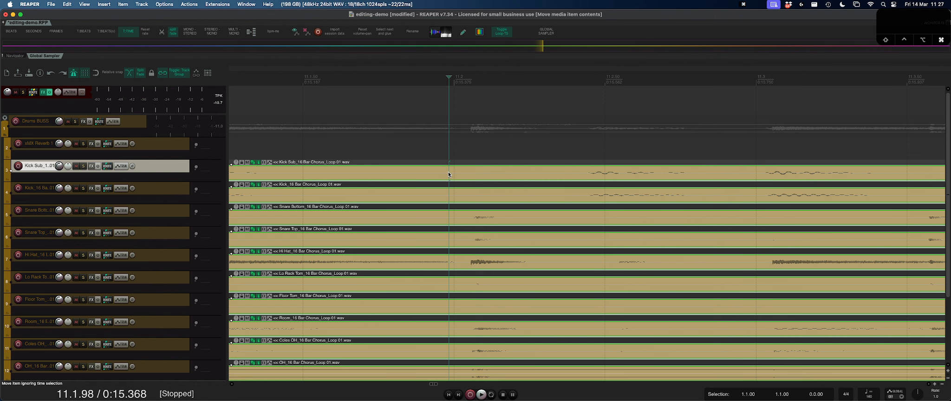
{"action": "key", "text": "s"}
{"action": "left_click_drag", "start_coordinate": [492, 170], "coordinate": [468, 172]}
Split the drums at 11.2.38, move the new slices later toward 11.2.50 and close the gap before them without stretching.
{"action": "left_click", "coordinate": [568, 176]}
{"action": "scroll", "coordinate": [568, 177], "scroll_direction": "up", "scroll_amount": 3}
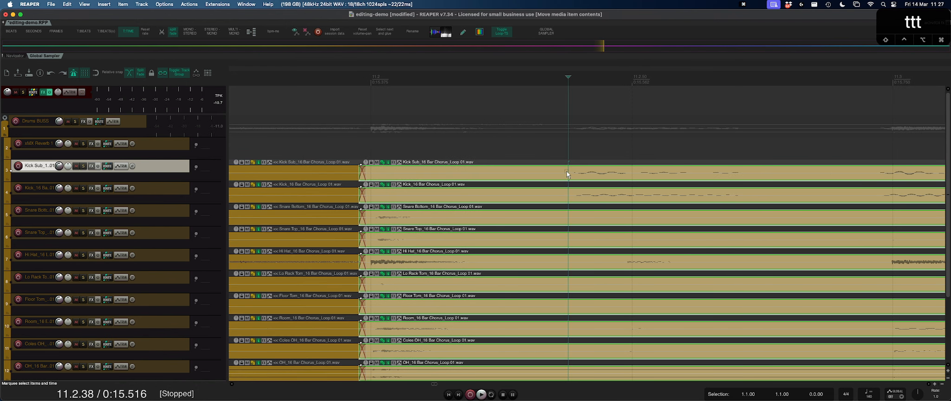
{"action": "key", "text": "s"}
{"action": "left_click_drag", "start_coordinate": [596, 199], "coordinate": [652, 201]}
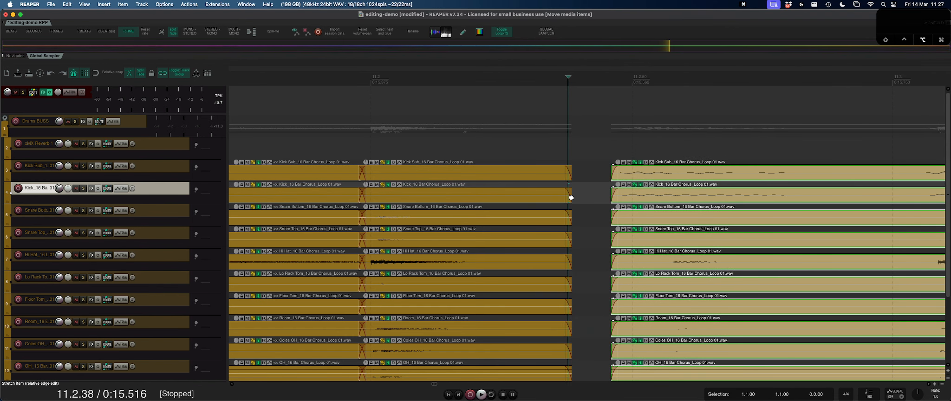
{"action": "mouse_move", "coordinate": [571, 197]}
{"action": "left_mouse_down"}
{"action": "mouse_move", "coordinate": [615, 197]}
{"action": "mouse_move", "coordinate": [559, 198]}
{"action": "left_mouse_up"}
{"action": "key", "text": "super+z"}
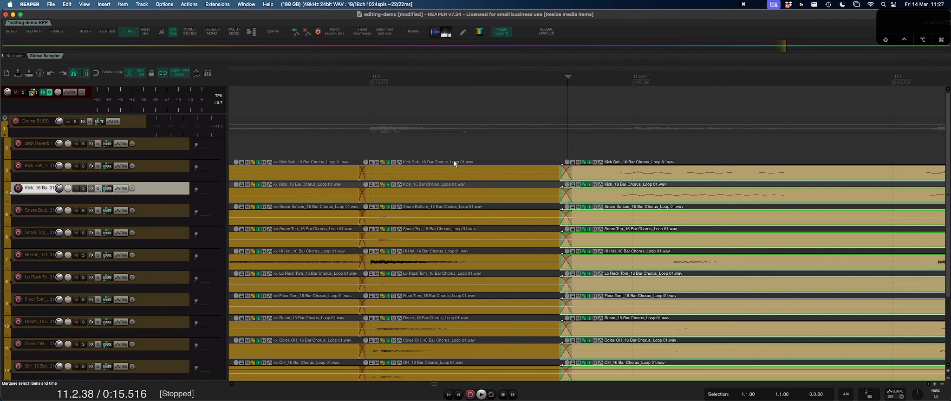
Play back the edited drums around 11.2, then again from 10.4.92, to check the slices' timing.
{"action": "left_click", "coordinate": [376, 149]}
{"action": "key", "text": "space"}
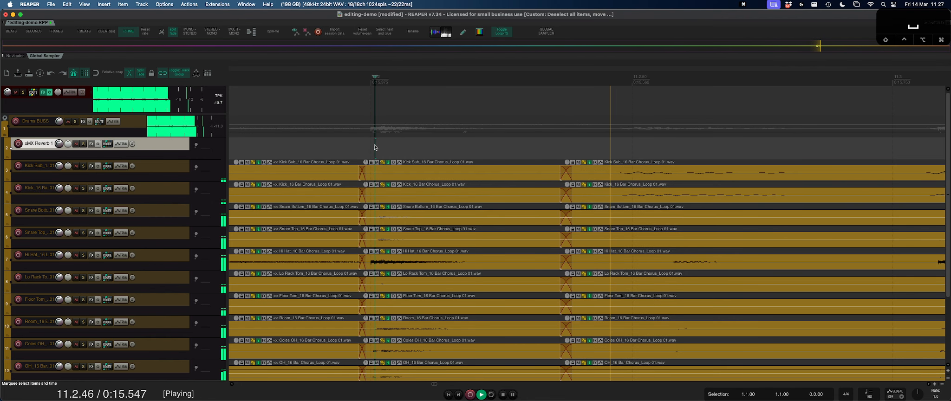
{"action": "key", "text": "space"}
{"action": "key", "text": "r"}
{"action": "key", "text": "r"}
{"action": "key", "text": "r"}
{"action": "key", "text": "r"}
{"action": "key", "text": "r"}
{"action": "key", "text": "r"}
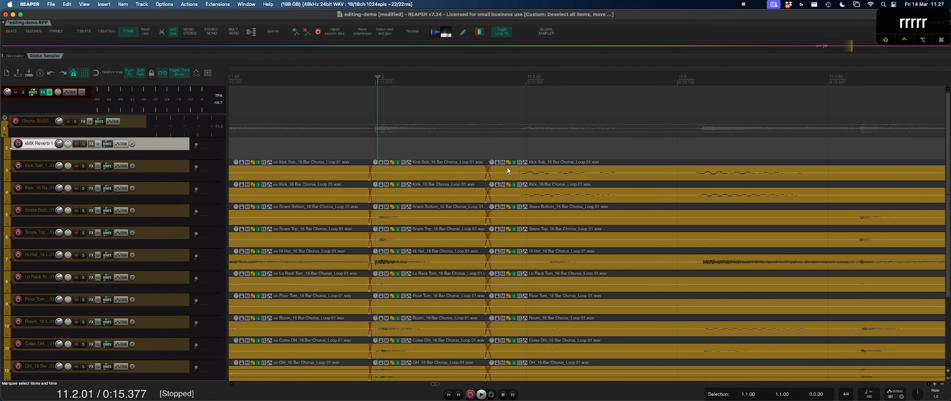
{"action": "key", "text": "r"}
{"action": "left_click", "coordinate": [237, 132]}
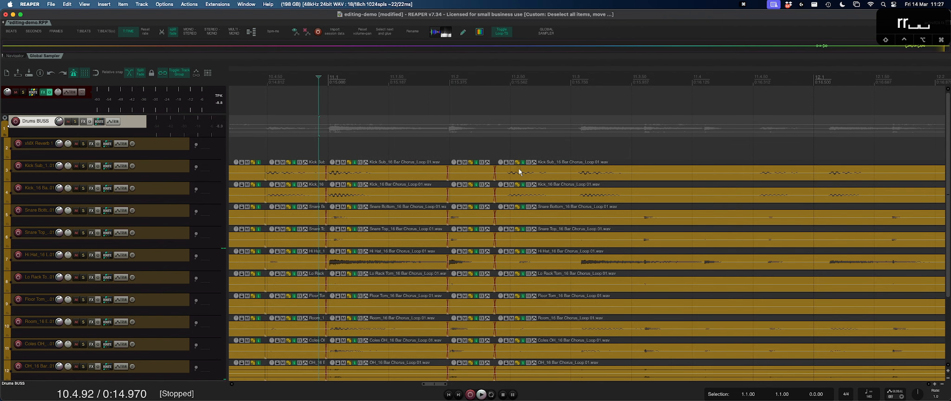
Undo the edits after 11.1, back to before the split ahead of the 11.2 hit.
{"action": "key", "text": "super+z"}
{"action": "key", "text": "super+z"}
{"action": "key", "text": "super+z"}
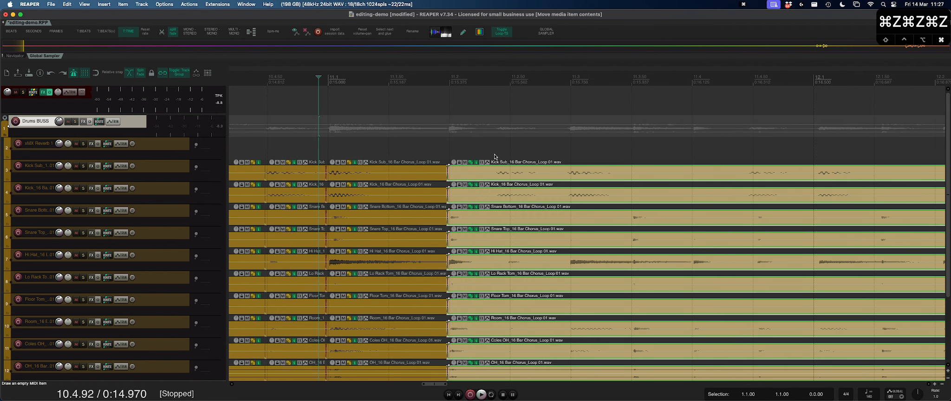
{"action": "key", "text": "super+z"}
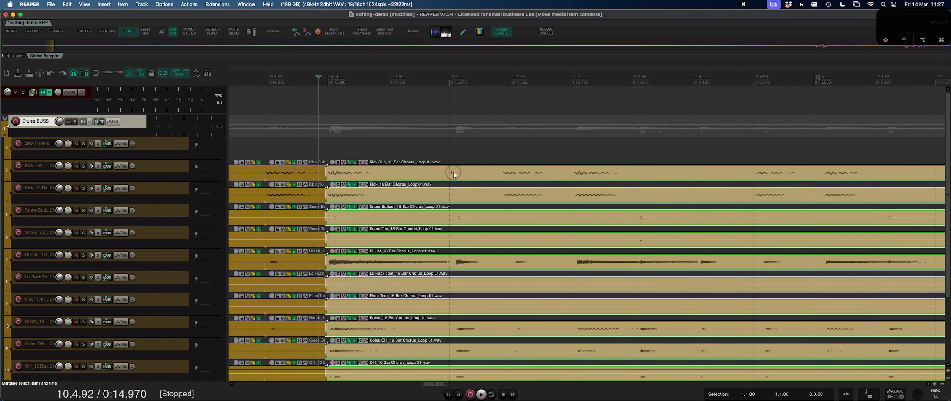
Split the grouped drum items at 11.2.04, just before the snare hit near 11.2.
{"action": "left_click", "coordinate": [453, 172]}
{"action": "key", "text": "t"}
{"action": "key", "text": "t"}
{"action": "key", "text": "t"}
{"action": "key", "text": "t"}
{"action": "key", "text": "t"}
{"action": "left_click", "coordinate": [455, 171]}
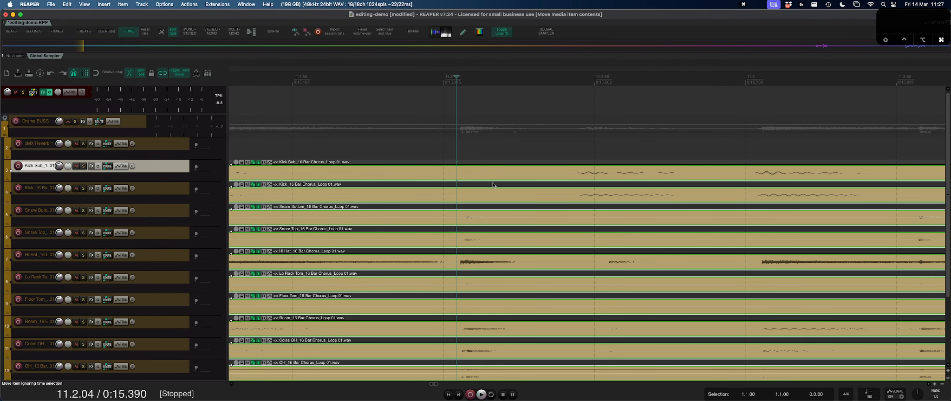
{"action": "key", "text": "super+e"}
Shorten the slices before the 11.2 hit by 20 ms and move the new slices 20 ms earlier to start at 11.1.98.
{"action": "key", "text": "t"}
{"action": "key", "text": "t"}
{"action": "key", "text": "t"}
{"action": "key", "text": "t"}
{"action": "key", "text": "t"}
{"action": "left_click_drag", "start_coordinate": [454, 173], "coordinate": [414, 175]}
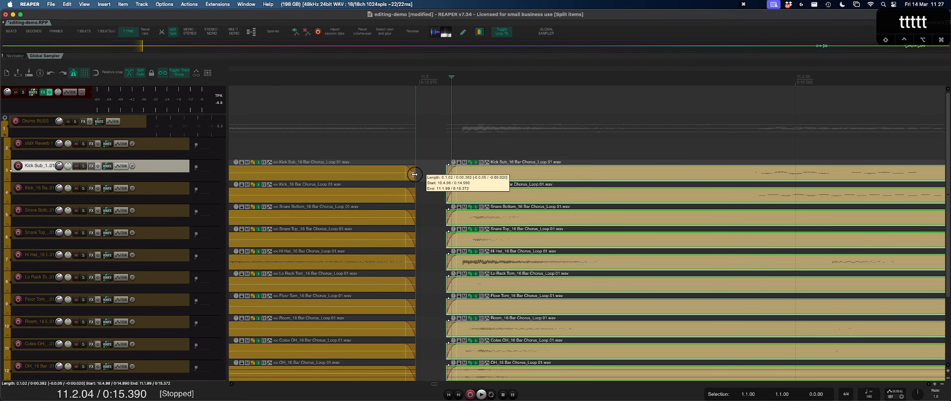
{"action": "left_click_drag", "start_coordinate": [479, 179], "coordinate": [432, 181]}
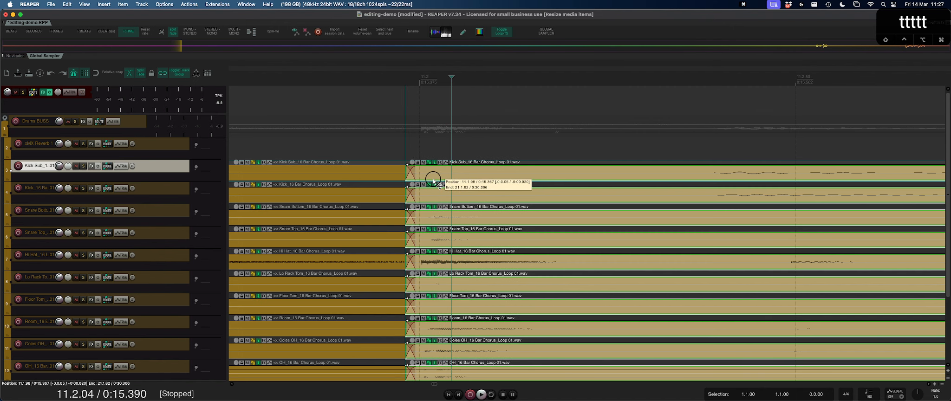
{"action": "key", "text": "r"}
{"action": "key", "text": "r"}
{"action": "key", "text": "r"}
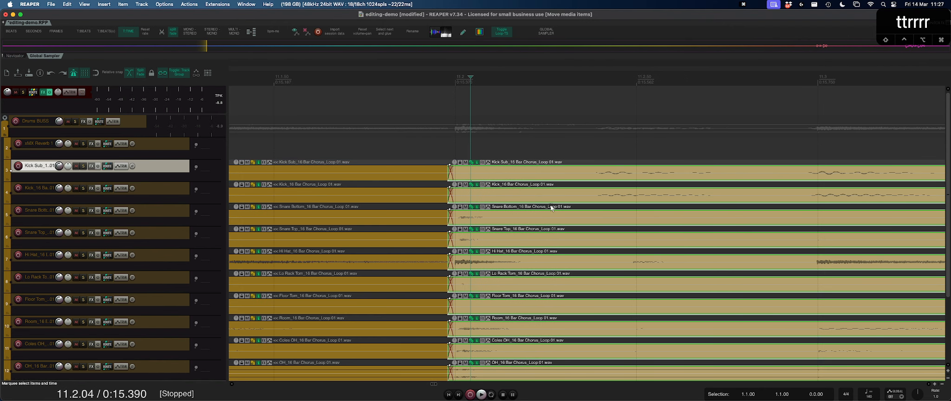
{"action": "key", "text": "r"}
{"action": "key", "text": "r"}
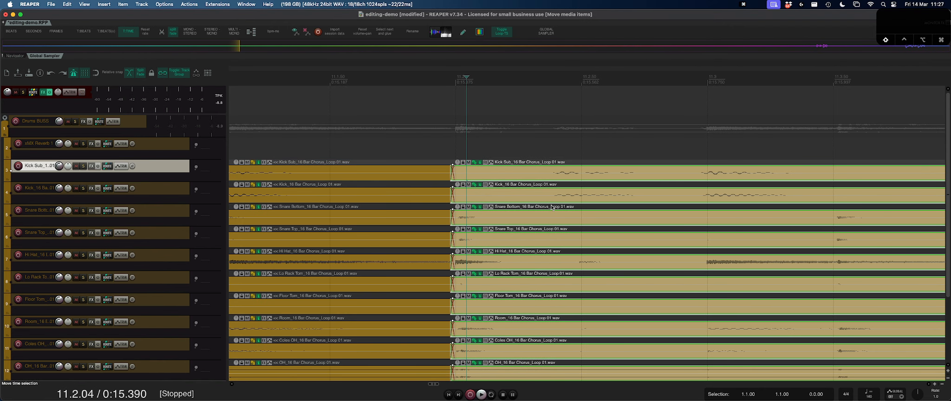
Split the drums at 11.2.37, move the new slices later to 11.2.50 and stretch the preceding slices to close the gap.
{"action": "key", "text": "r"}
{"action": "key", "text": "Tab"}
{"action": "key", "text": "t"}
{"action": "key", "text": "t"}
{"action": "key", "text": "s"}
{"action": "left_click_drag", "start_coordinate": [578, 175], "coordinate": [606, 173]}
{"action": "left_click_drag", "start_coordinate": [543, 172], "coordinate": [572, 174]}
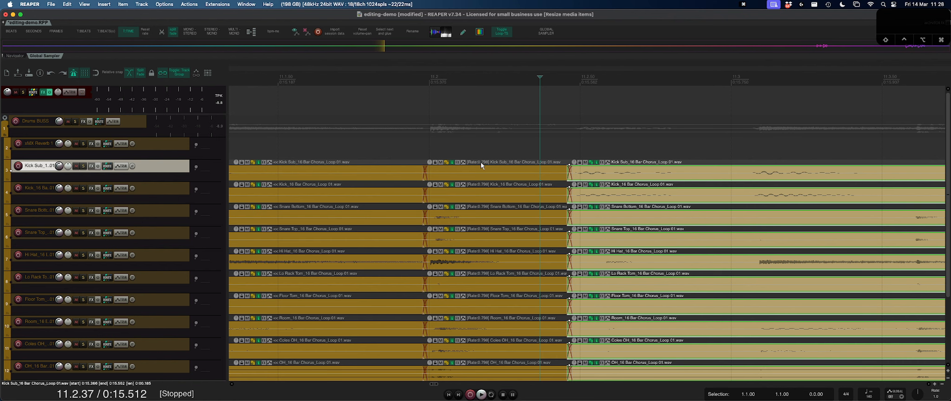
Split the drums at 11.2.98 and slip the new slices' audio by about 25 ms so the hit lands on 11.3.
{"action": "left_click", "coordinate": [413, 135]}
{"action": "key", "text": "r"}
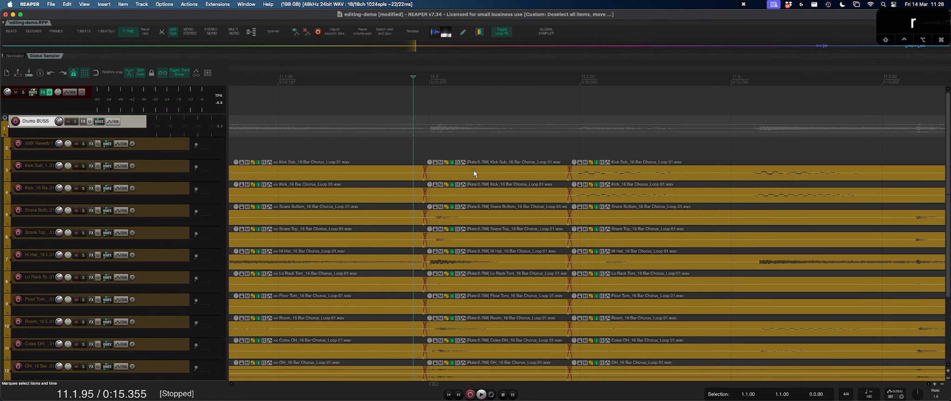
{"action": "scroll", "coordinate": [664, 203], "scroll_direction": "right", "scroll_amount": 5}
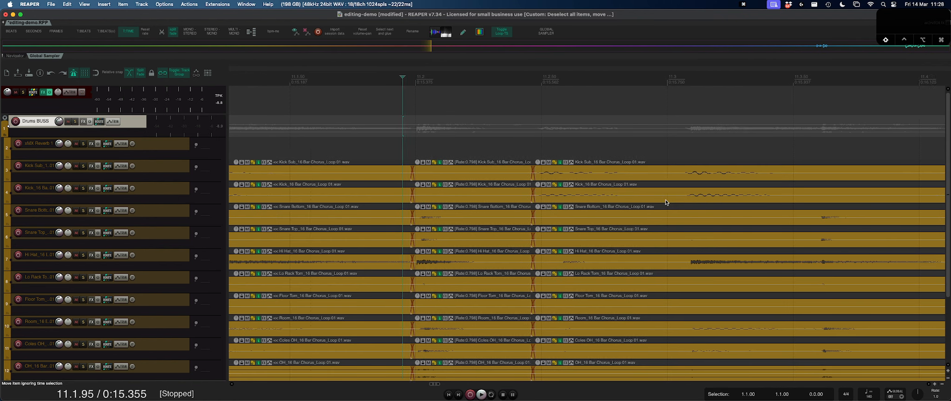
{"action": "left_click", "coordinate": [485, 171]}
{"action": "key", "text": "s"}
{"action": "left_click_drag", "start_coordinate": [536, 170], "coordinate": [518, 172]}
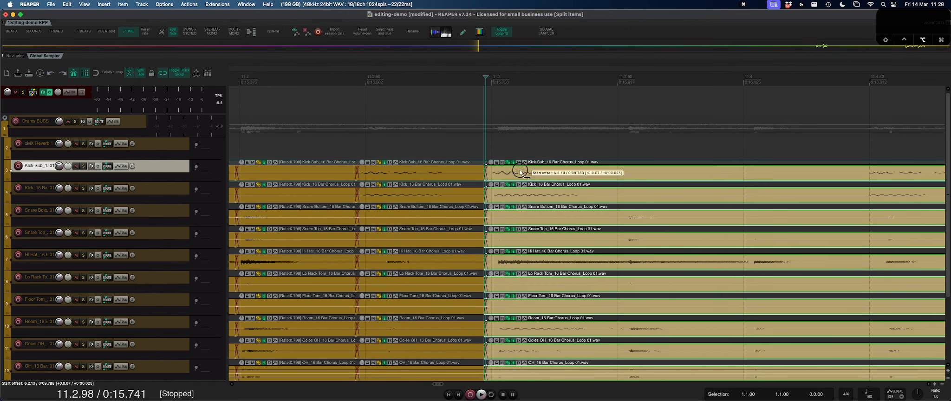
Split the drums just before the snare hit at 11.3.50 and align the new slices' hit to the grid.
{"action": "left_click", "coordinate": [611, 170]}
{"action": "key", "text": "s"}
{"action": "left_click_drag", "start_coordinate": [638, 171], "coordinate": [664, 175]}
Split the drums at 11.4.44, move the new slices slightly later, and undo stretching the long slices before them.
{"action": "scroll", "coordinate": [727, 222], "scroll_direction": "right", "scroll_amount": 5}
{"action": "left_click", "coordinate": [656, 174]}
{"action": "key", "text": "s"}
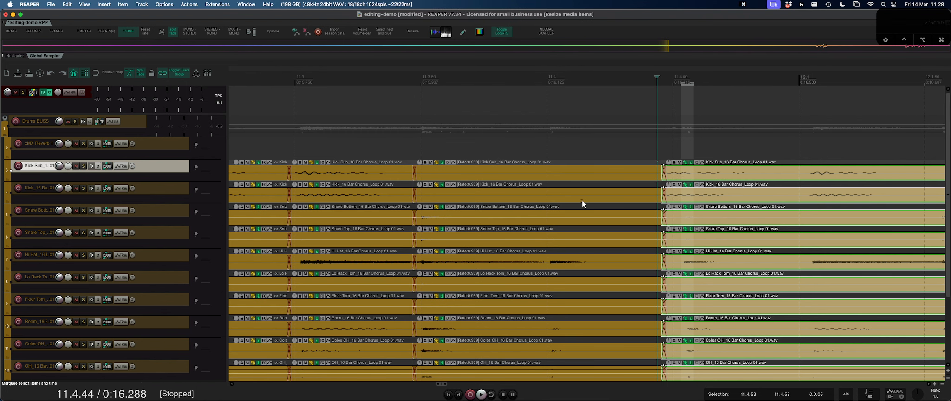
{"action": "key", "text": "super+z"}
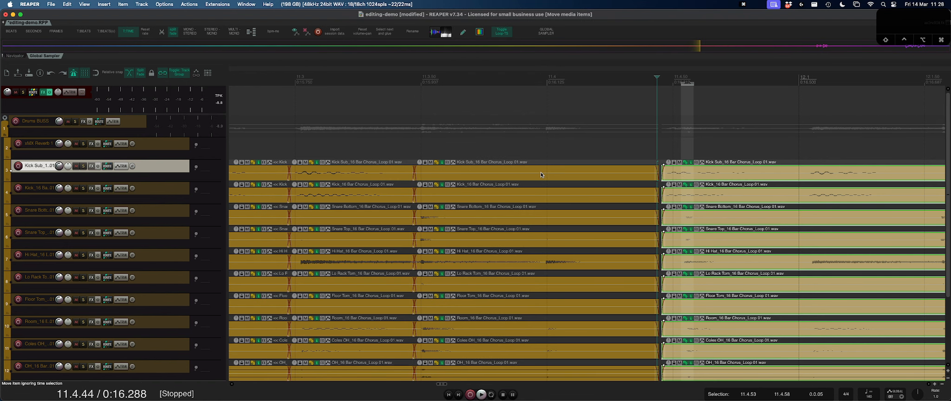
Split the preceding slices at 11.3.97 and stretch only the short section after it to meet the slices near 11.4.50.
{"action": "left_click", "coordinate": [541, 174]}
{"action": "key", "text": "super+e"}
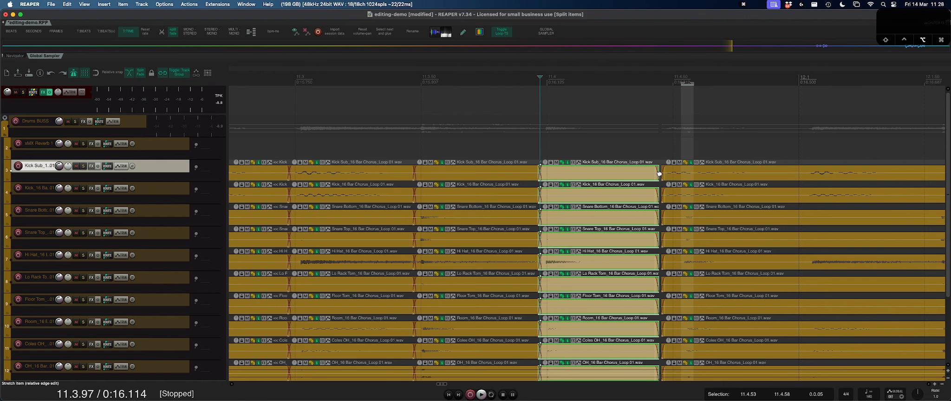
{"action": "left_click_drag", "start_coordinate": [659, 173], "coordinate": [664, 175]}
Clear the time selection, split the drums at 11.4.99 and slip the new slices' audio earlier so the hit lands on 12.1.
{"action": "scroll", "coordinate": [706, 198], "scroll_direction": "right", "scroll_amount": 3}
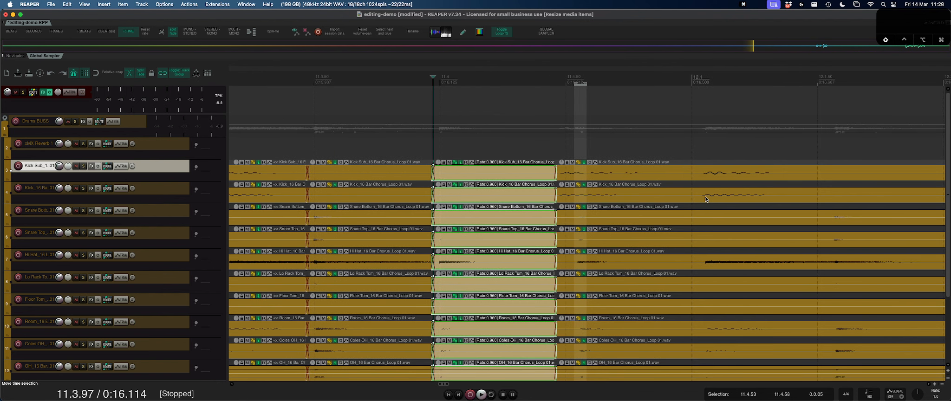
{"action": "left_click", "coordinate": [689, 172]}
{"action": "key", "text": "Escape"}
{"action": "left_click", "coordinate": [688, 172]}
{"action": "key", "text": "super+e"}
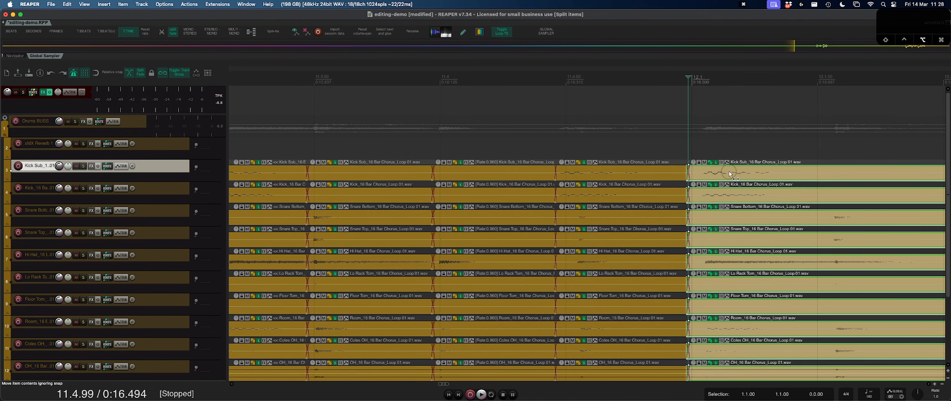
{"action": "left_click_drag", "start_coordinate": [728, 172], "coordinate": [720, 173]}
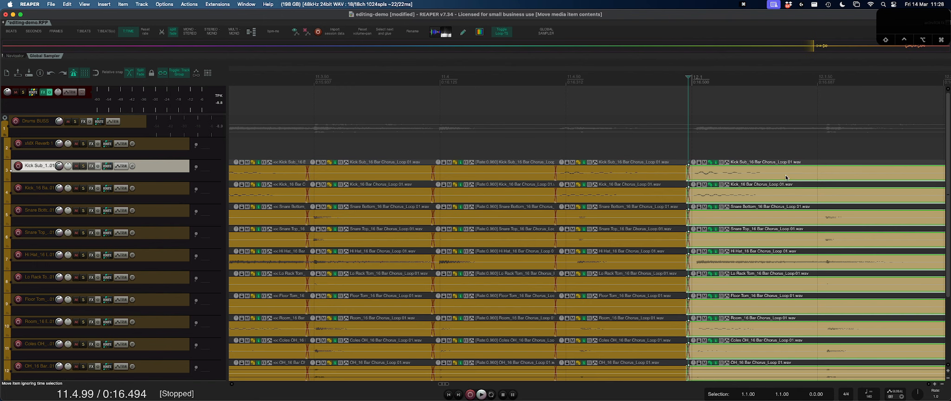
{"action": "left_click", "coordinate": [809, 169]}
{"action": "key", "text": "super+z"}
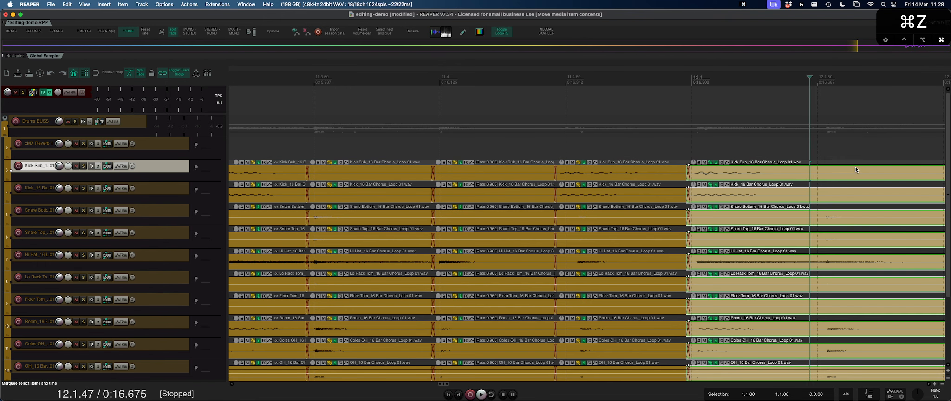
Open the dynamic split settings for the selected drum slices after 12.1 and close them without applying.
{"action": "key", "text": "t"}
{"action": "key", "text": "t"}
{"action": "key", "text": "r"}
{"action": "key", "text": "r"}
{"action": "key", "text": "r"}
{"action": "key", "text": "r"}
{"action": "scroll", "coordinate": [827, 211], "scroll_direction": "right", "scroll_amount": 7}
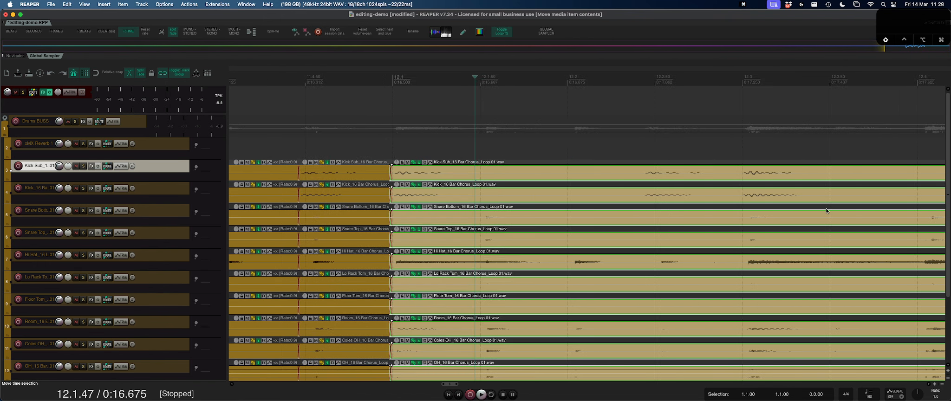
{"action": "key", "text": "r"}
{"action": "key", "text": "r"}
{"action": "scroll", "coordinate": [808, 264], "scroll_direction": "right", "scroll_amount": 4}
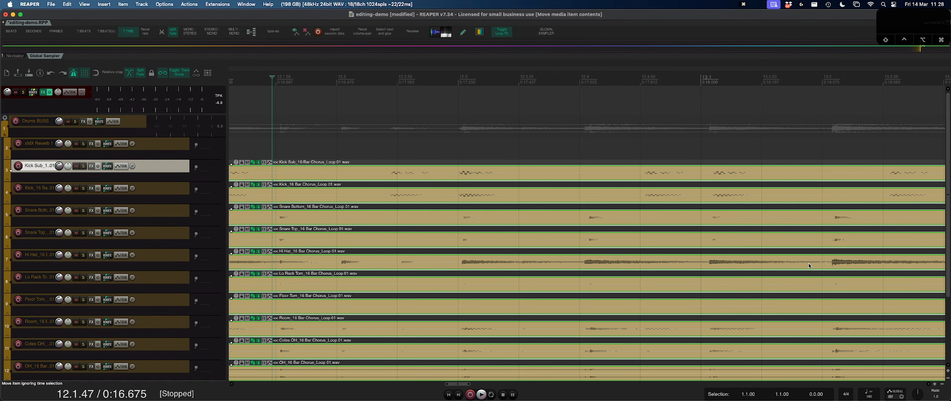
{"action": "key", "text": "d"}
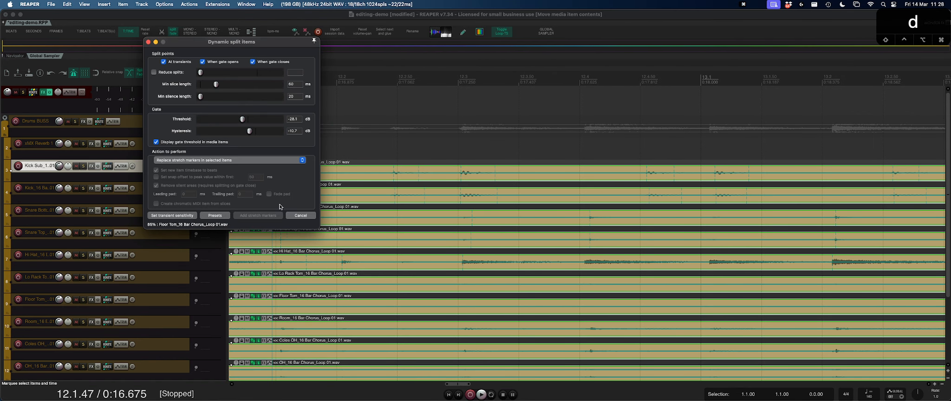
{"action": "left_click", "coordinate": [299, 217]}
Survey the drum hits from bar 12 onward that have not been edited.
{"action": "key", "text": "r"}
{"action": "key", "text": "r"}
{"action": "key", "text": "r"}
{"action": "key", "text": "r"}
{"action": "key", "text": "r"}
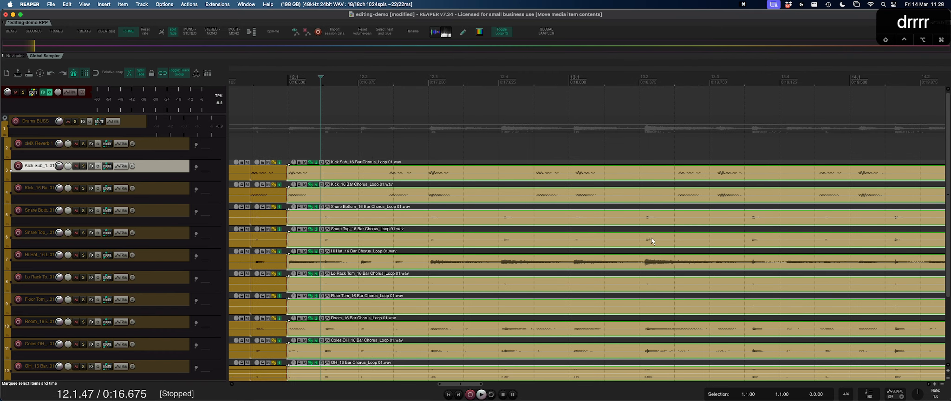
{"action": "key", "text": "r"}
{"action": "key", "text": "r"}
{"action": "key", "text": "r"}
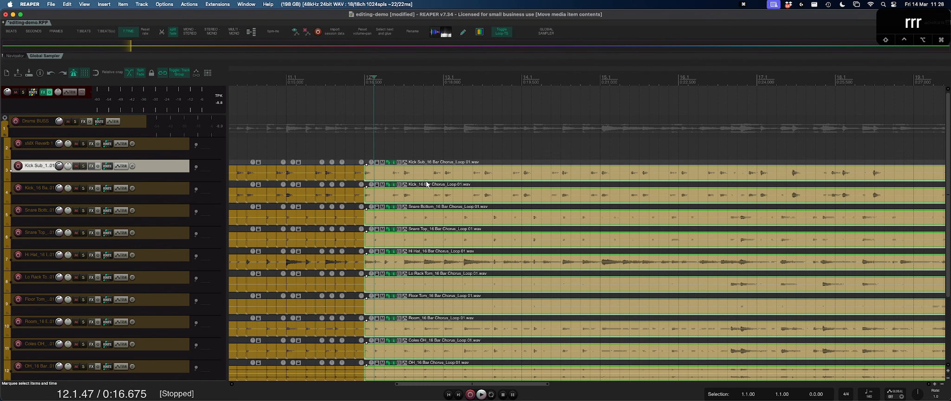
{"action": "key", "text": "t"}
{"action": "key", "text": "t"}
{"action": "key", "text": "t"}
{"action": "key", "text": "t"}
{"action": "key", "text": "t"}
{"action": "key", "text": "t"}
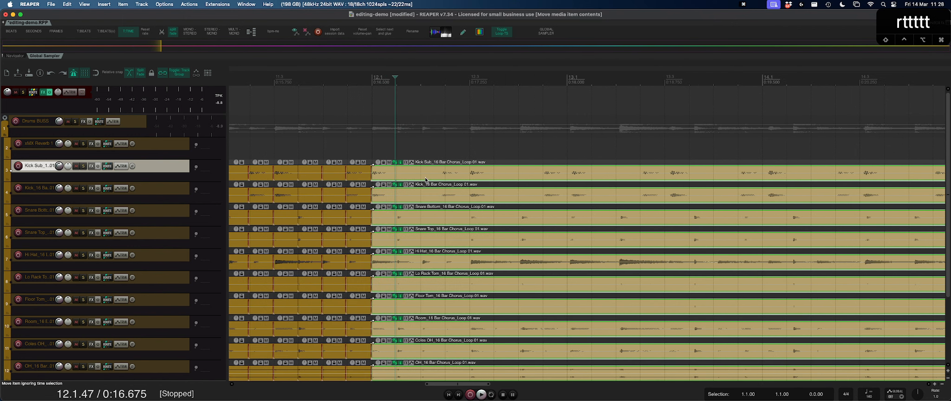
Add stretch markers to the grouped drum slices just before the snare hit at 12.1.52 and at 12.2.04.
{"action": "scroll", "coordinate": [436, 190], "scroll_direction": "up", "scroll_amount": 2}
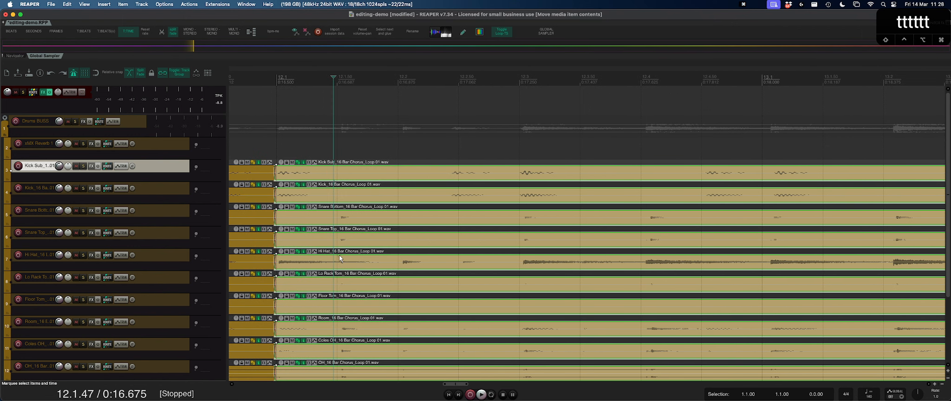
{"action": "left_click", "coordinate": [338, 242]}
{"action": "scroll", "coordinate": [339, 244], "scroll_direction": "up", "scroll_amount": 3}
{"action": "scroll", "coordinate": [339, 243], "scroll_direction": "up", "scroll_amount": 2}
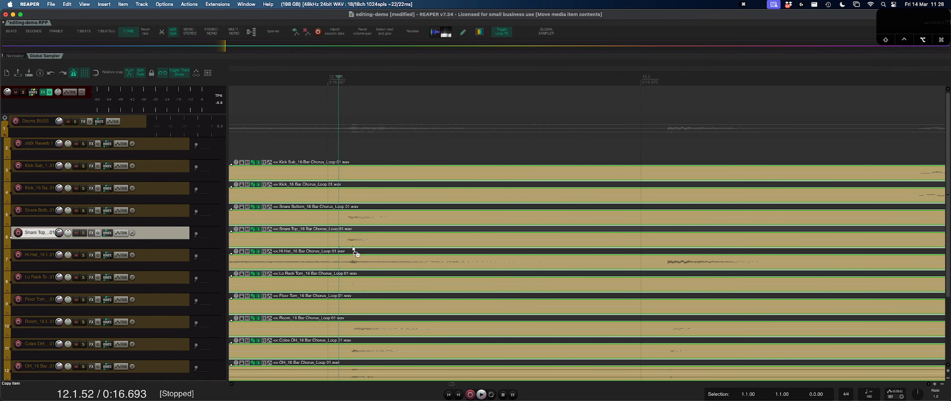
{"action": "scroll", "coordinate": [352, 246], "scroll_direction": "up", "scroll_amount": 4}
{"action": "scroll", "coordinate": [354, 232], "scroll_direction": "left", "scroll_amount": 5}
{"action": "key", "text": "r"}
{"action": "key", "text": "r"}
{"action": "key", "text": "r"}
{"action": "key", "text": "r"}
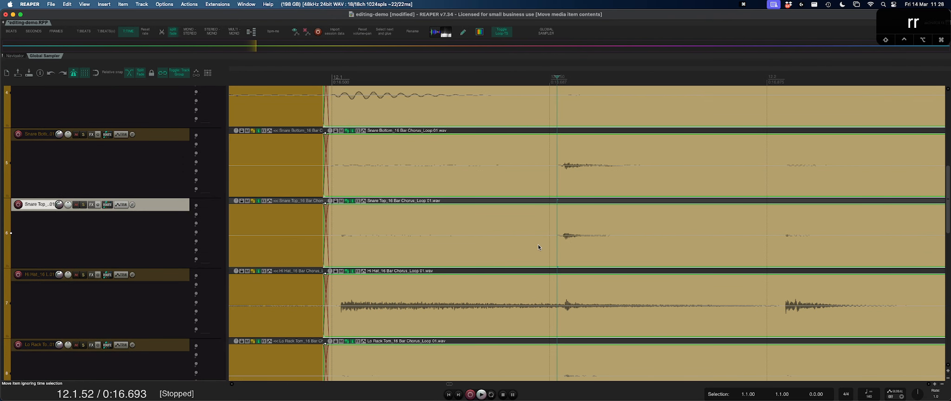
{"action": "scroll", "coordinate": [562, 167], "scroll_direction": "up", "scroll_amount": 2}
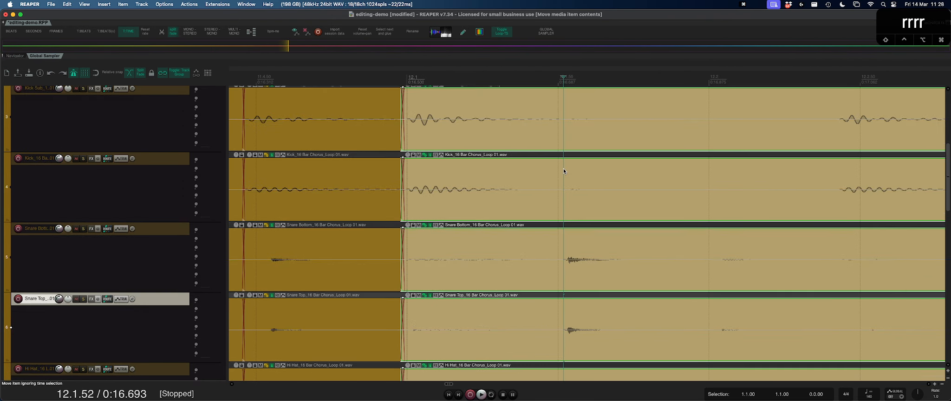
{"action": "key", "text": "q"}
{"action": "left_click", "coordinate": [724, 256]}
{"action": "key", "text": "q"}
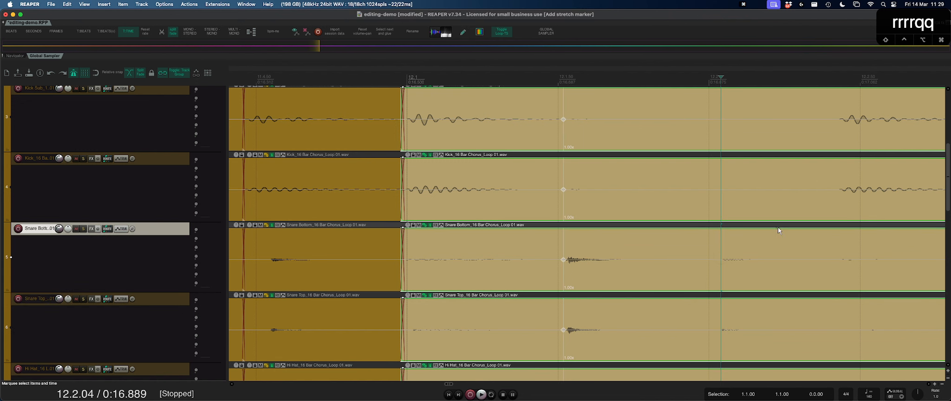
Add stretch markers just before the kick hits at 12.2.42 and 12.3.00.
{"action": "left_click", "coordinate": [835, 189]}
{"action": "key", "text": "q"}
{"action": "scroll", "coordinate": [829, 206], "scroll_direction": "right", "scroll_amount": 5}
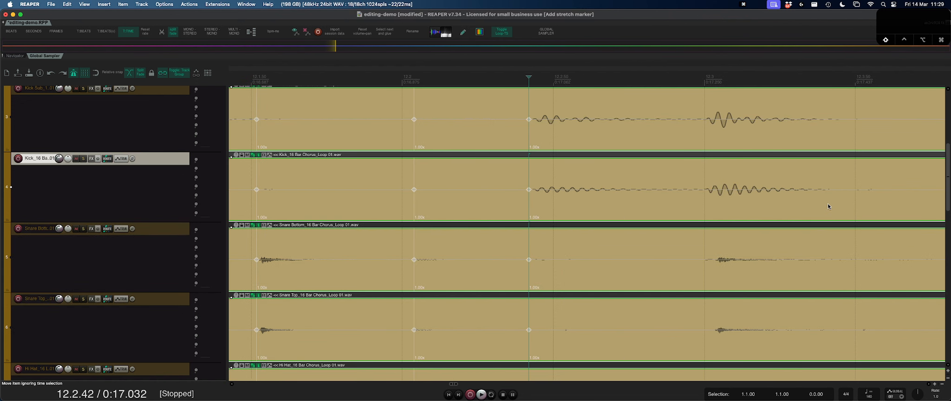
{"action": "left_click", "coordinate": [702, 114]}
{"action": "key", "text": "q"}
Add stretch markers just before the snare hit at 12.4.06 and the kick hit near 12.4.50.
{"action": "scroll", "coordinate": [757, 174], "scroll_direction": "right", "scroll_amount": 5}
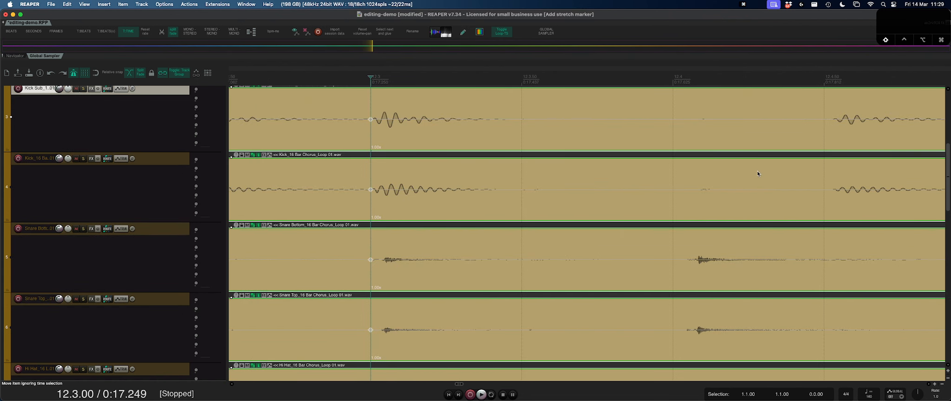
{"action": "left_click", "coordinate": [692, 247]}
{"action": "key", "text": "q"}
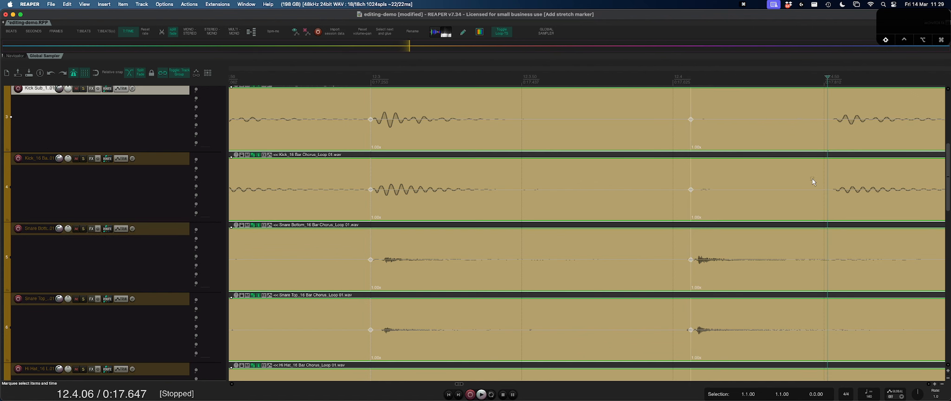
{"action": "left_click", "coordinate": [811, 180]}
{"action": "key", "text": "q"}
Add stretch markers just before the hits at 13.1.08, 13.2.08 and 13.2.53.
{"action": "scroll", "coordinate": [810, 185], "scroll_direction": "right", "scroll_amount": 5}
{"action": "left_click", "coordinate": [690, 122]}
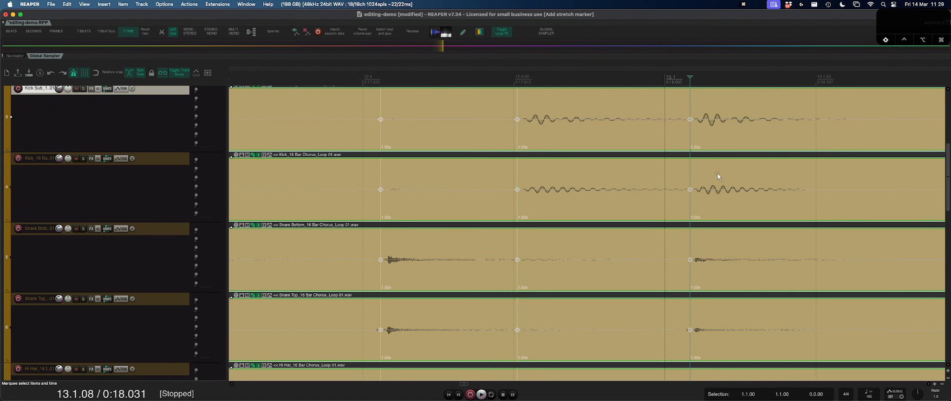
{"action": "scroll", "coordinate": [718, 174], "scroll_direction": "right", "scroll_amount": 3}
{"action": "left_click", "coordinate": [773, 115]}
{"action": "key", "text": "q"}
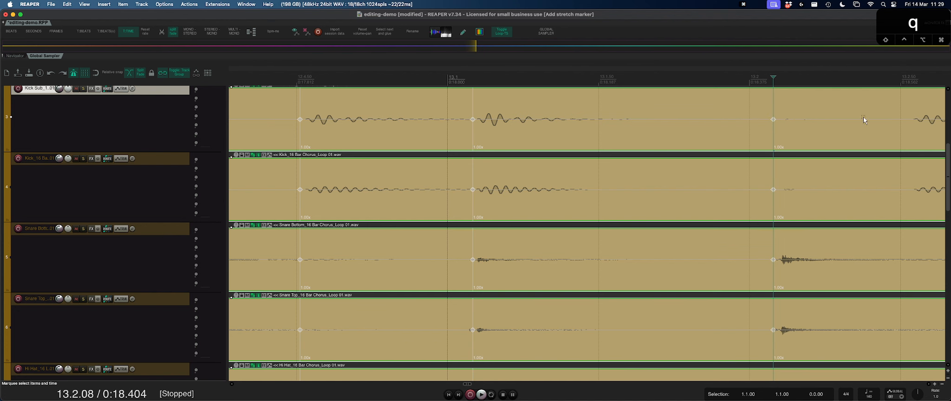
{"action": "left_click", "coordinate": [907, 112]}
{"action": "key", "text": "q"}
Select the time range from 12.1.24 to 13.2.97 and snap the stretch markers inside it to the grid.
{"action": "key", "text": "r"}
{"action": "key", "text": "r"}
{"action": "key", "text": "r"}
{"action": "key", "text": "r"}
{"action": "key", "text": "r"}
{"action": "key", "text": "r"}
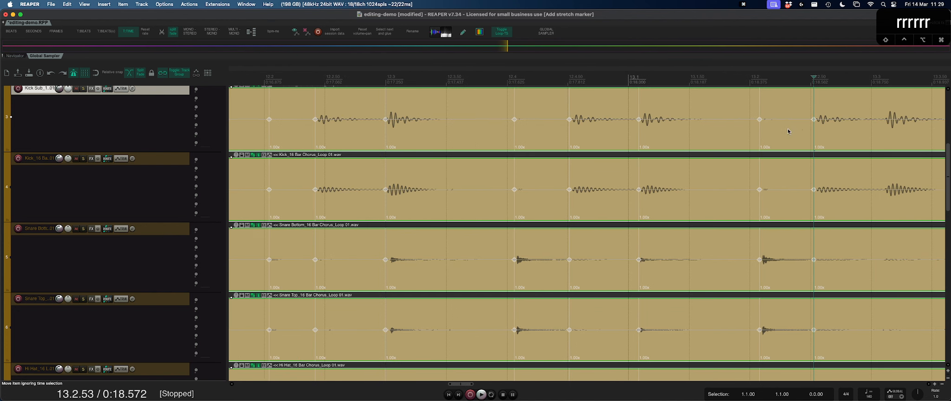
{"action": "left_click_drag", "start_coordinate": [854, 118], "coordinate": [278, 117]}
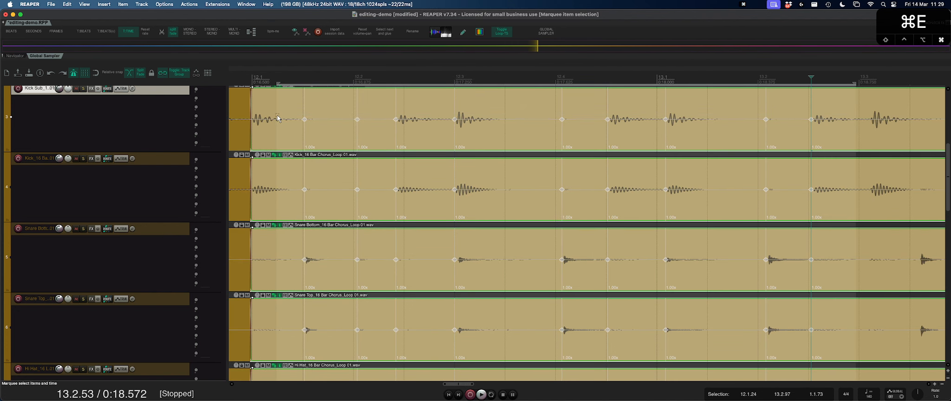
{"action": "key", "text": "super+e"}
{"action": "key", "text": "super+z"}
{"action": "key", "text": "alt+q"}
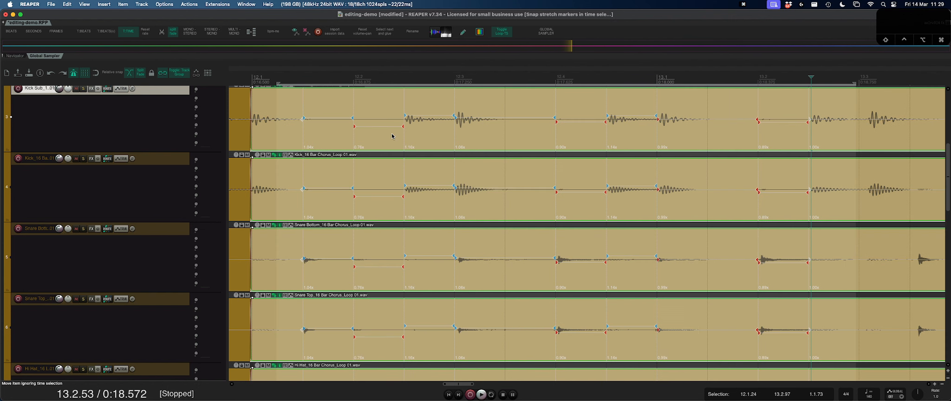
Clear the time selection, split the drums at 13.2.97 and slip the new slices' audio earlier so the kick lands on 13.3.
{"action": "key", "text": "r"}
{"action": "key", "text": "r"}
{"action": "key", "text": "r"}
{"action": "key", "text": "t"}
{"action": "key", "text": "t"}
{"action": "key", "text": "t"}
{"action": "key", "text": "t"}
{"action": "key", "text": "t"}
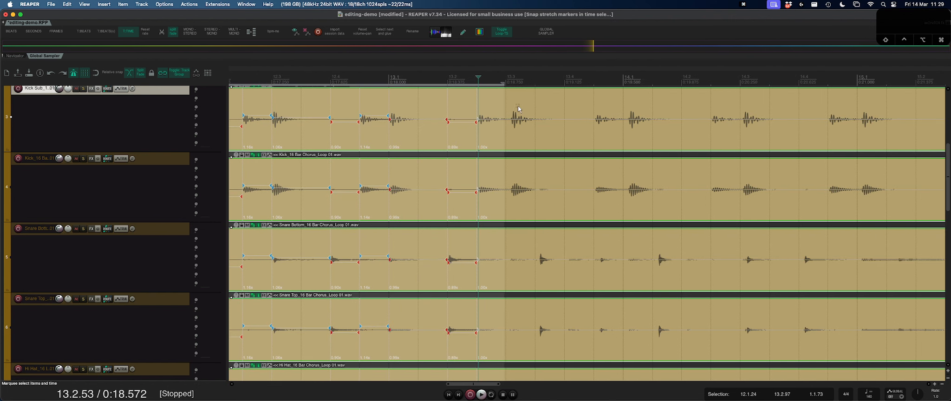
{"action": "key", "text": "Escape"}
{"action": "left_click", "coordinate": [503, 112]}
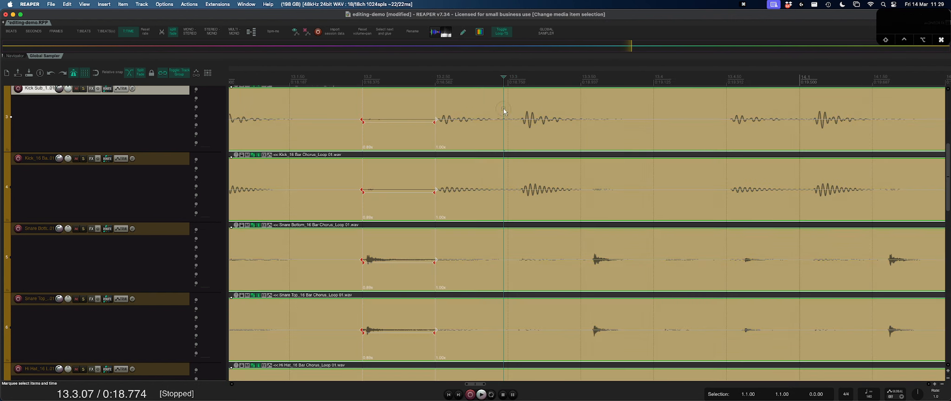
{"action": "key", "text": "super+e"}
{"action": "left_click_drag", "start_coordinate": [554, 104], "coordinate": [541, 106]}
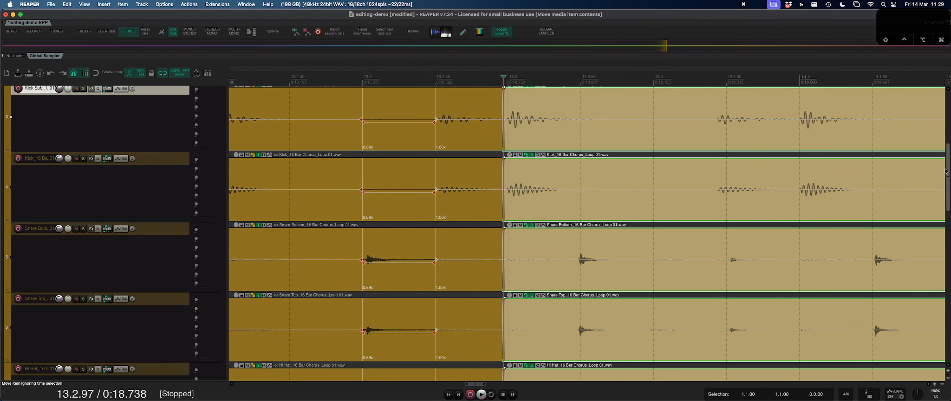